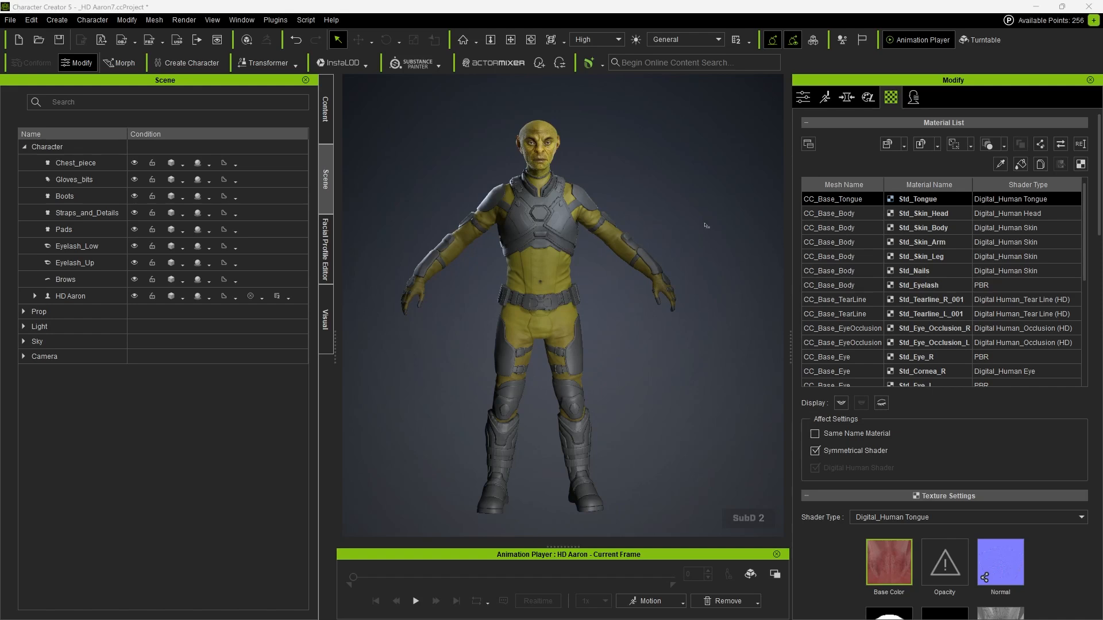
Orbit to a three-quarter view, select the whole HD Aaron character and reach the File commands.
right_click_drag(637, 227, 692, 227)
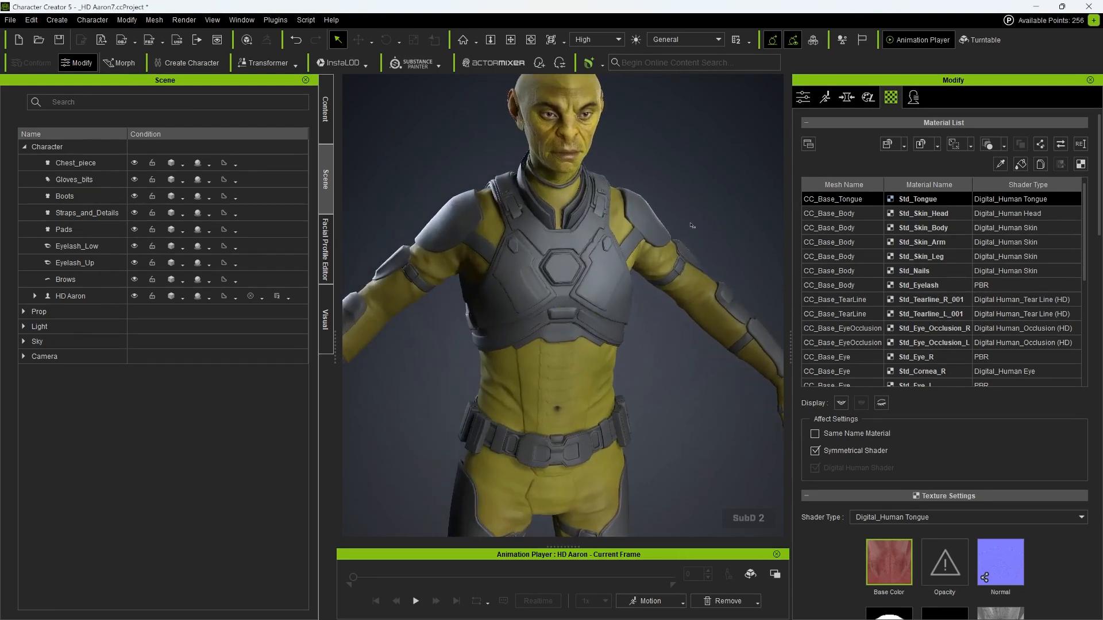
scroll(692, 227, "down", 5)
right_click_drag(691, 226, 692, 227)
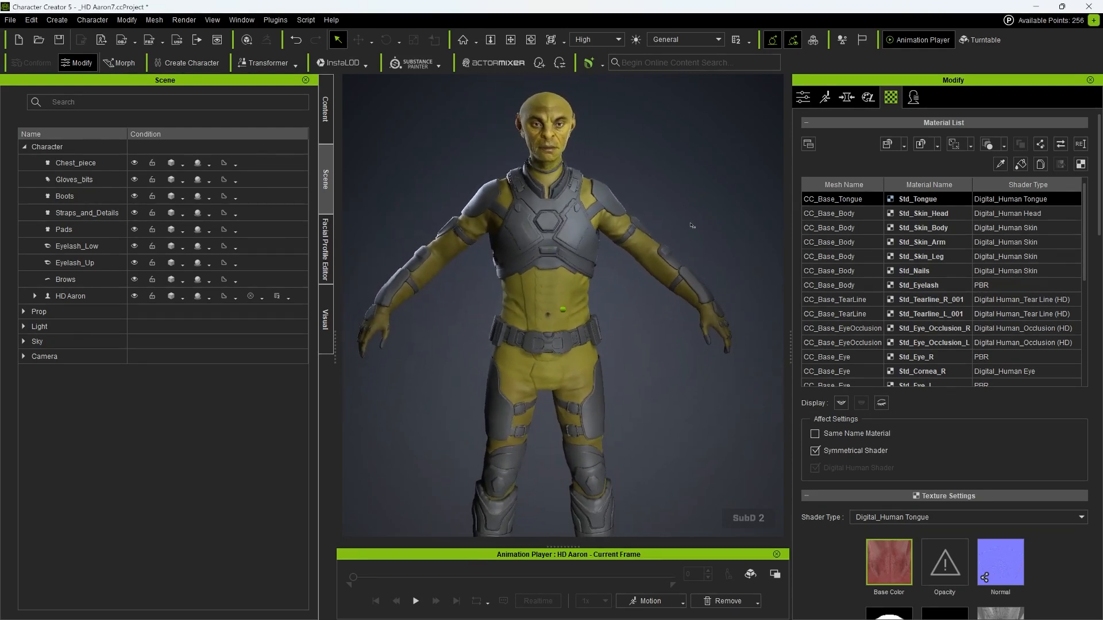
double_click(85, 295)
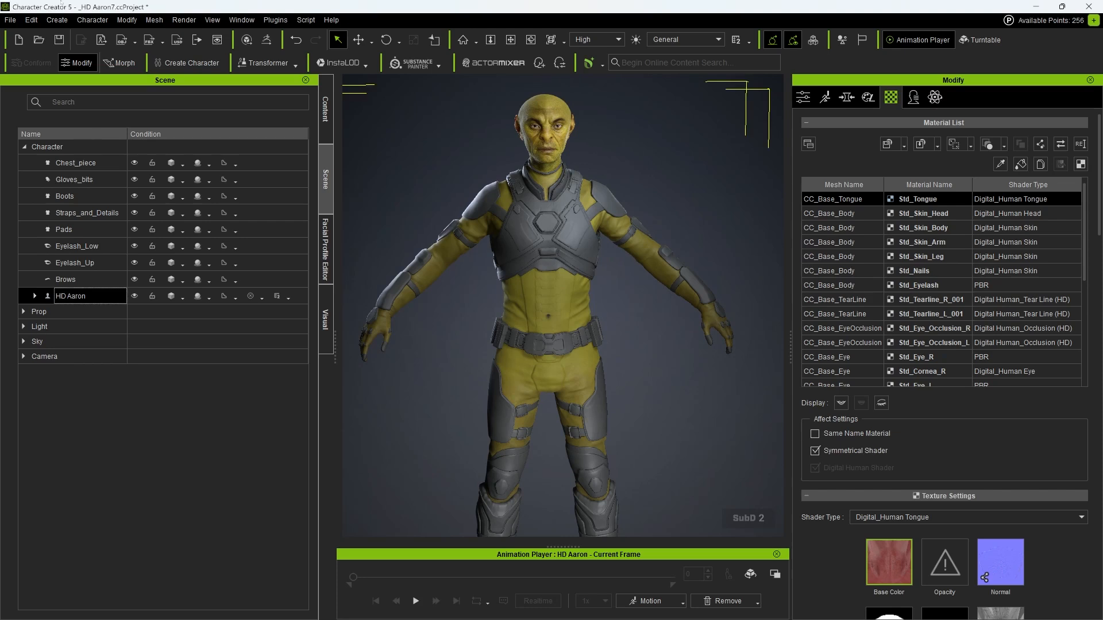
left_click(11, 19)
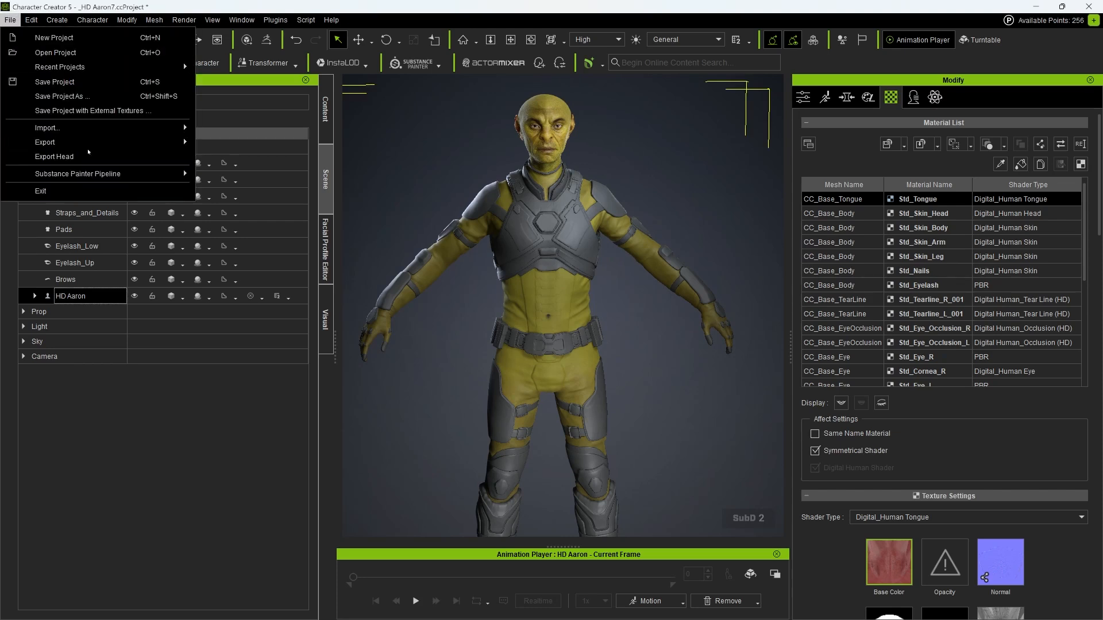
mouse_move(78, 173)
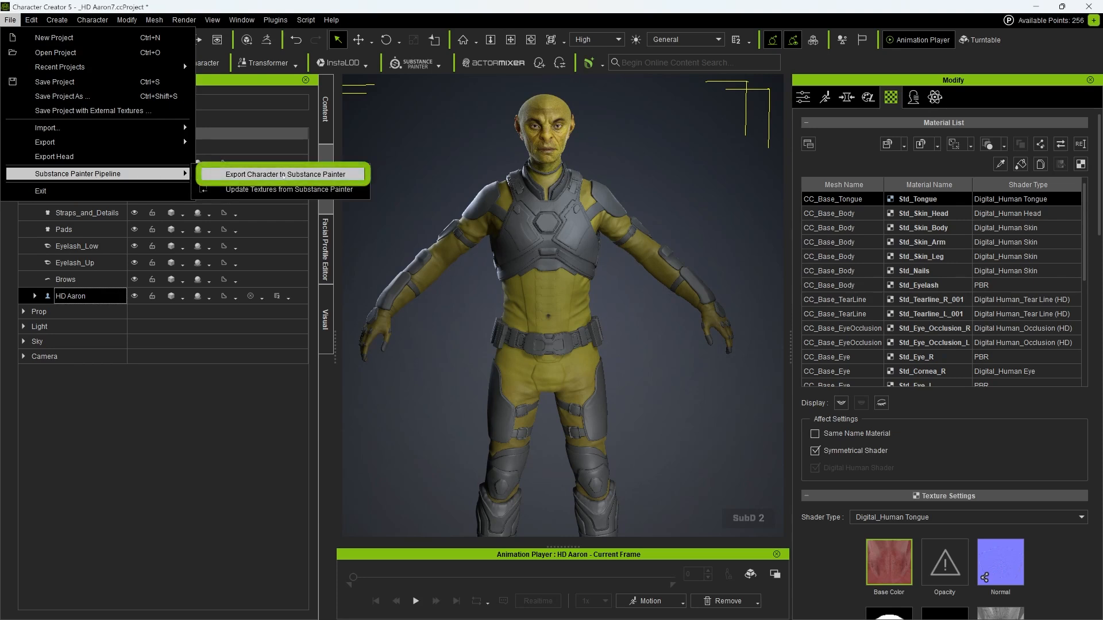
Export the character to Substance Painter, saving it as Character_Concept in the TEXTURES folder.
left_click(282, 176)
type("Character_Concept")
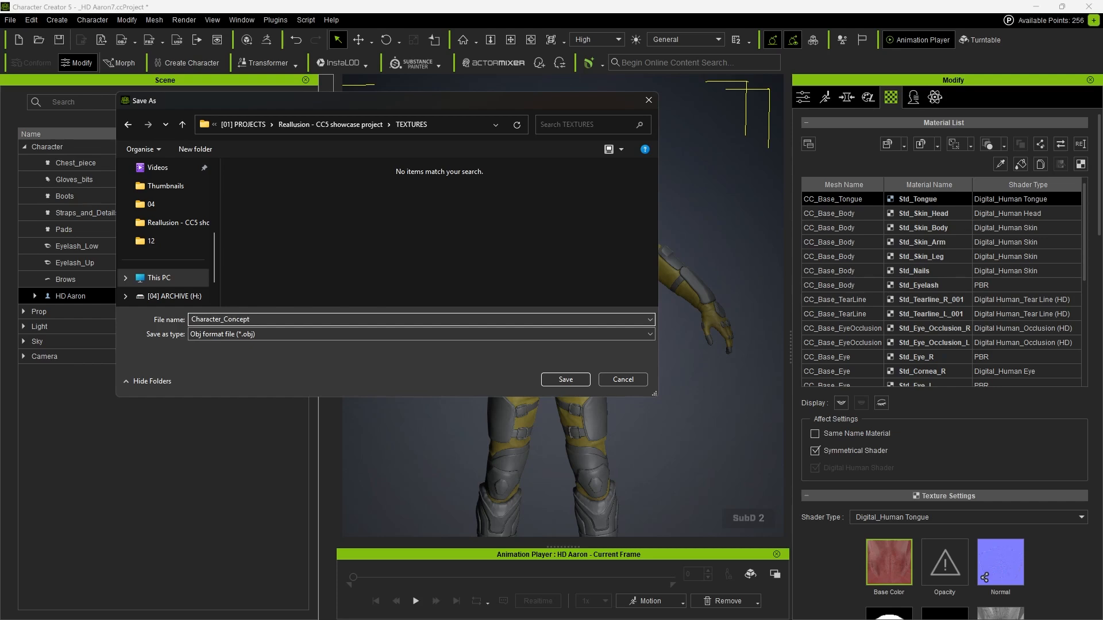
left_click(565, 379)
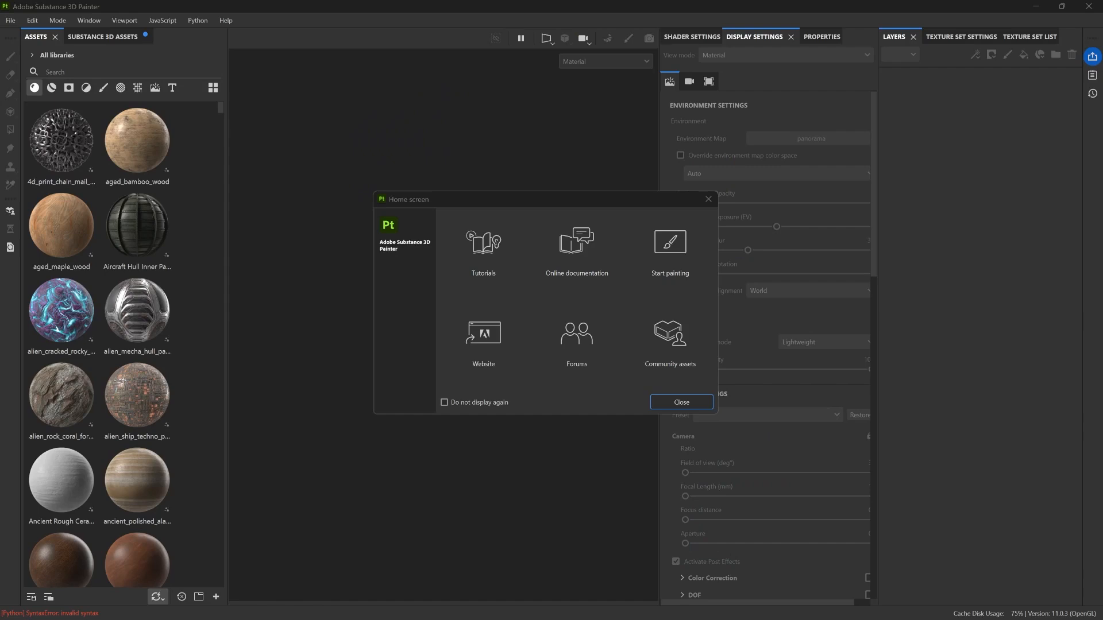
Create the new project from Character_Concept at 2048 resolution with OpenGL normal maps.
left_click(677, 403)
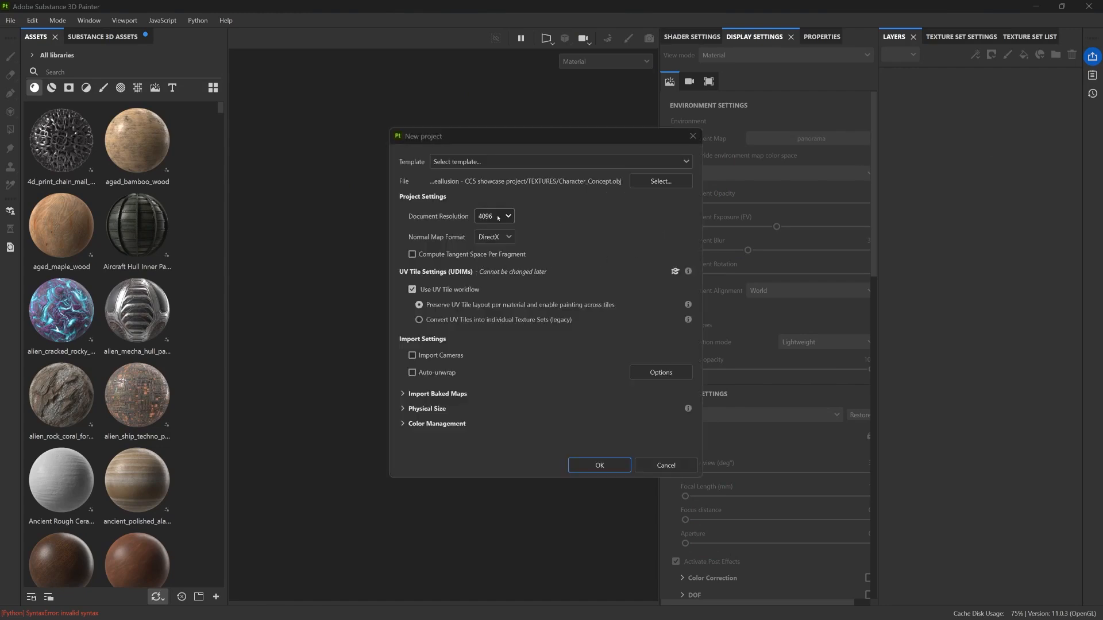
left_click(496, 218)
left_click(499, 264)
left_click(496, 238)
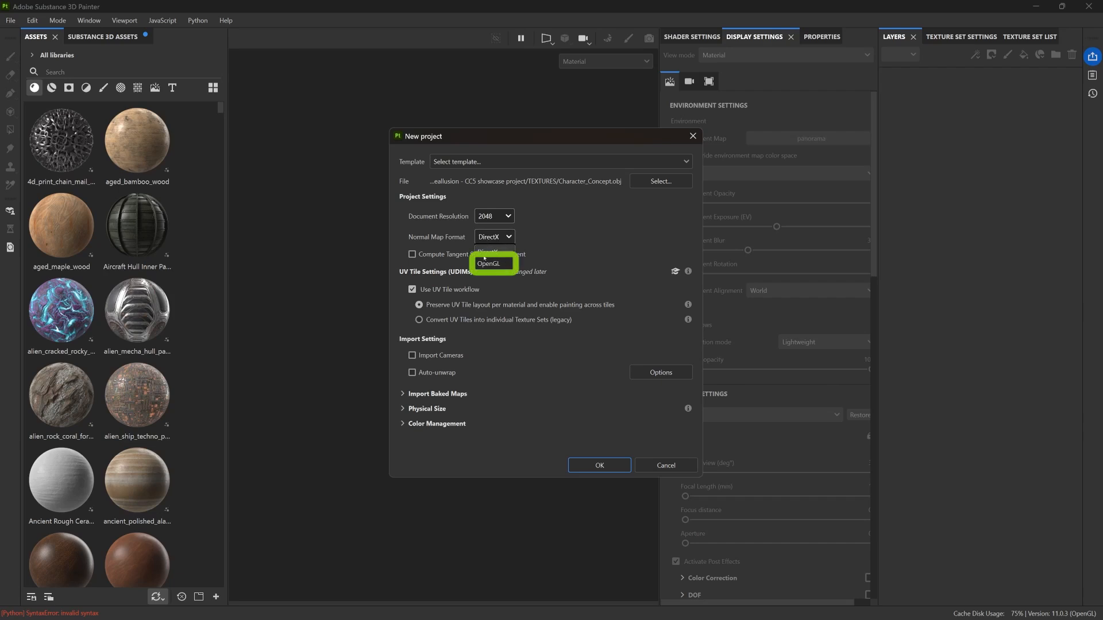
left_click(493, 263)
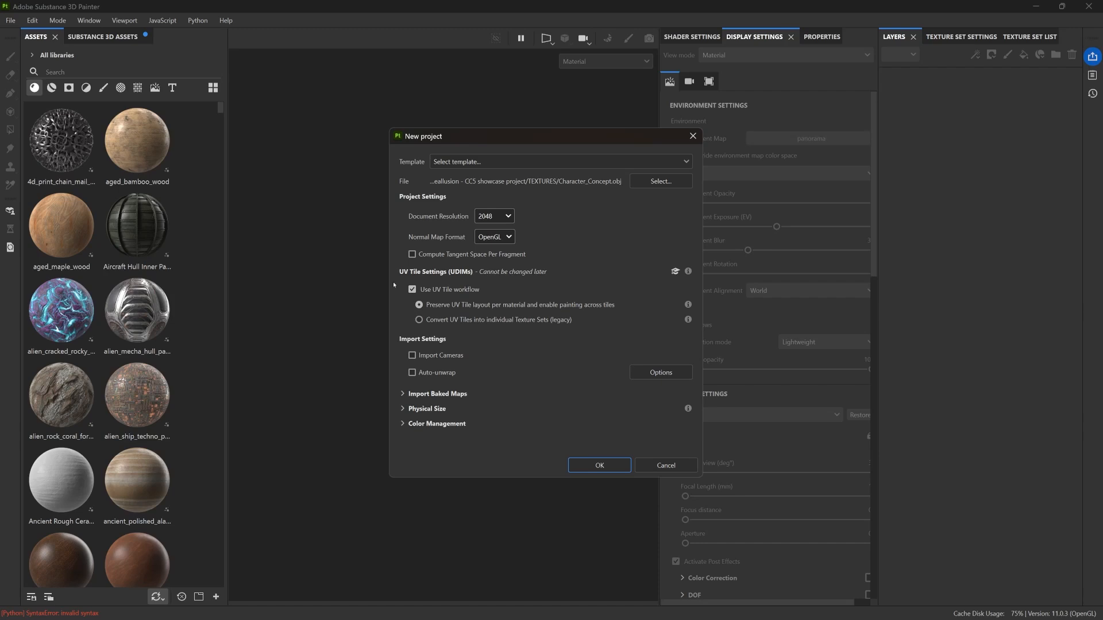
left_click(600, 467)
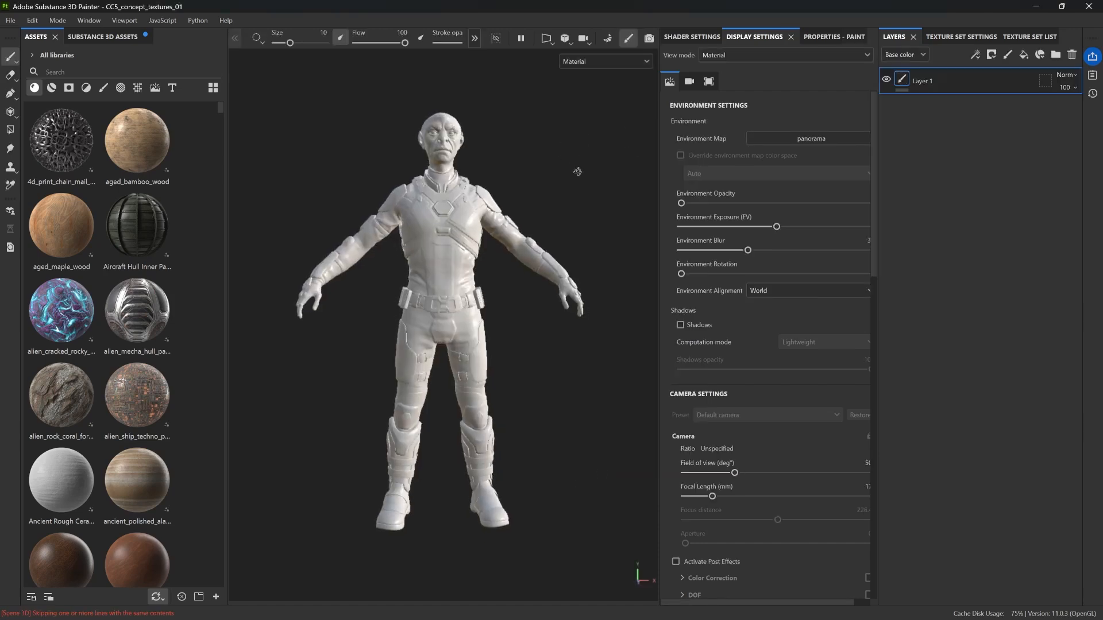
Narrow the camera field of view in Display Settings.
left_click(689, 81)
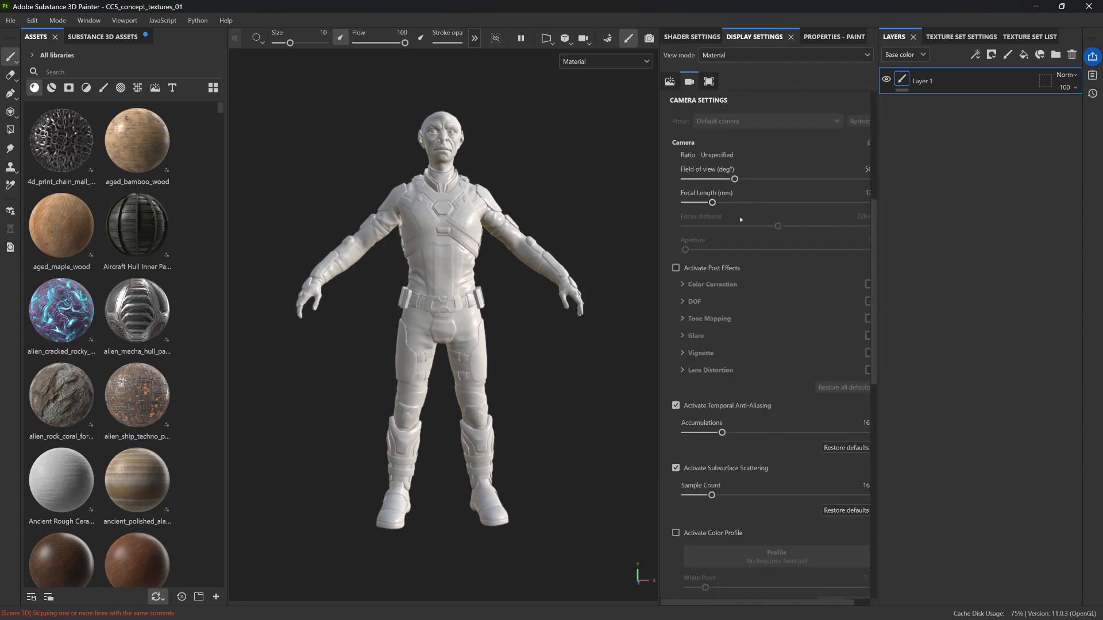
left_click_drag(733, 179, 706, 179)
scroll(645, 227, "down", 5)
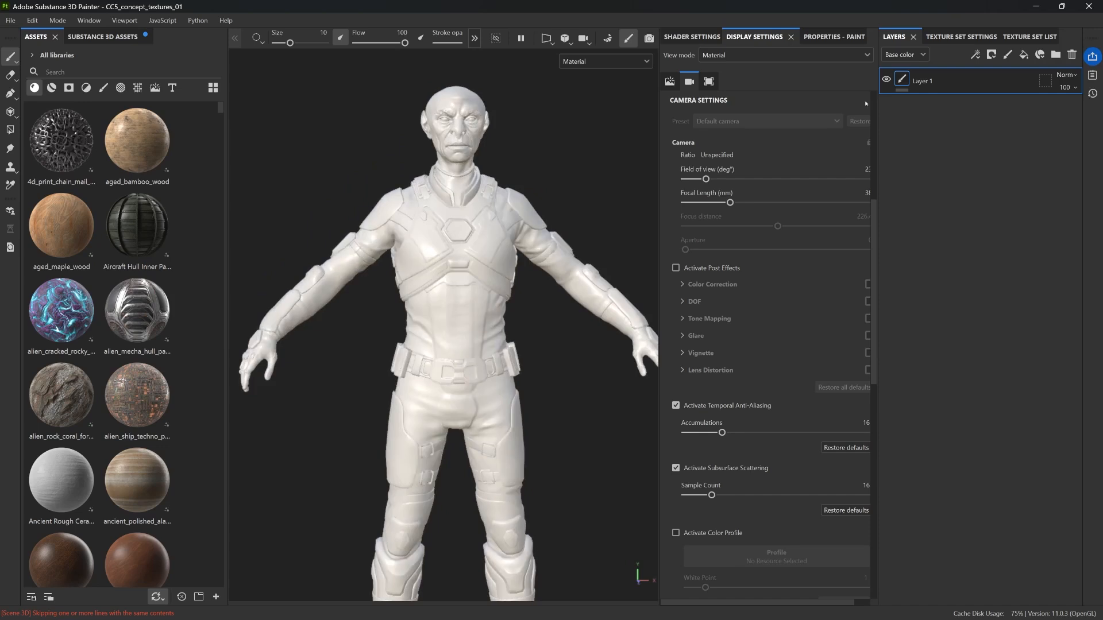
Isolate the Std_Skin_Head texture set so only the skin mesh shows, then return to the layer stack.
left_click(1022, 36)
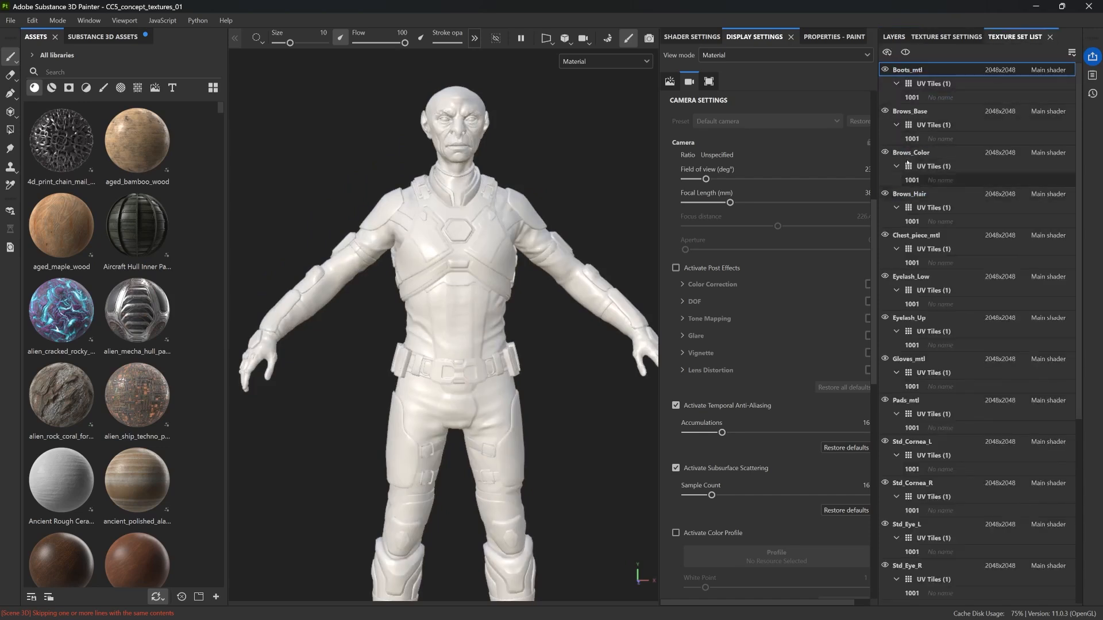
scroll(939, 414, "down", 3)
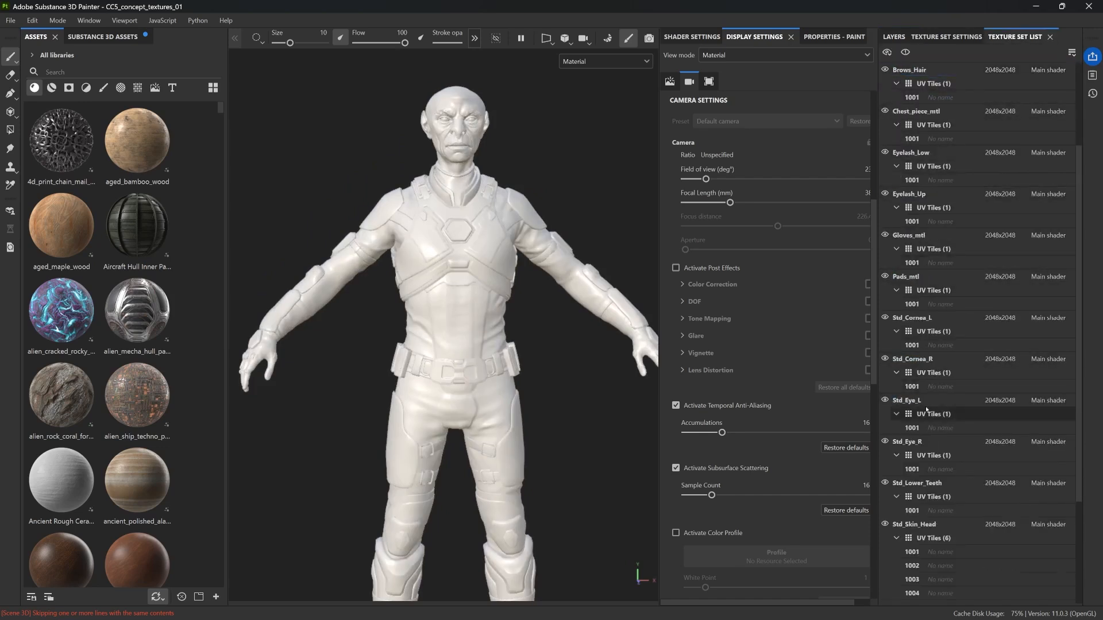
left_click(913, 401)
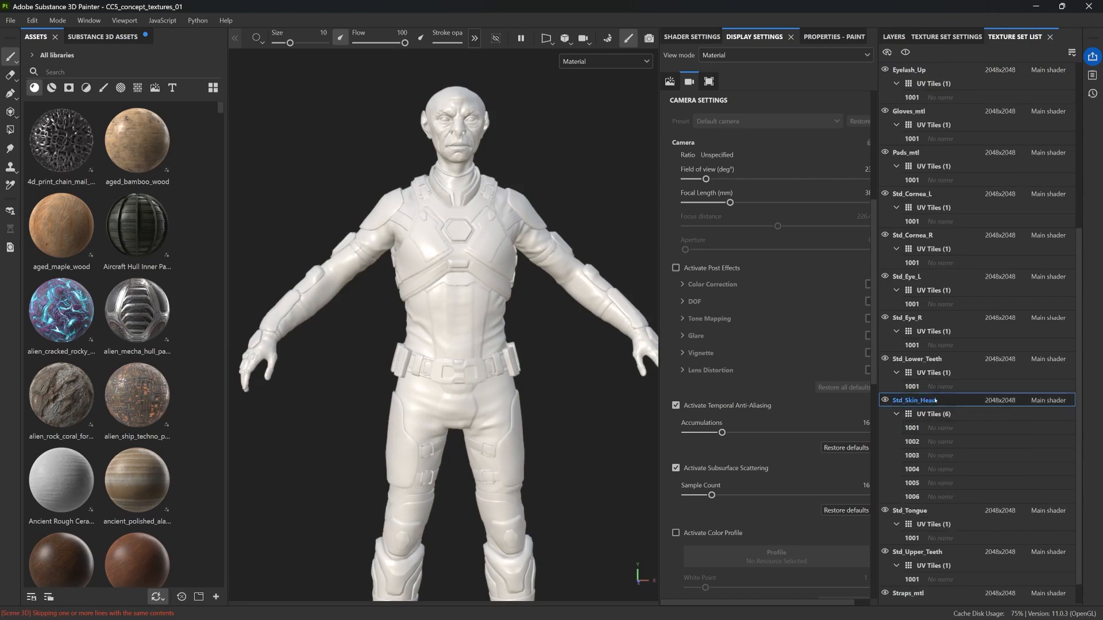
key("alt+q")
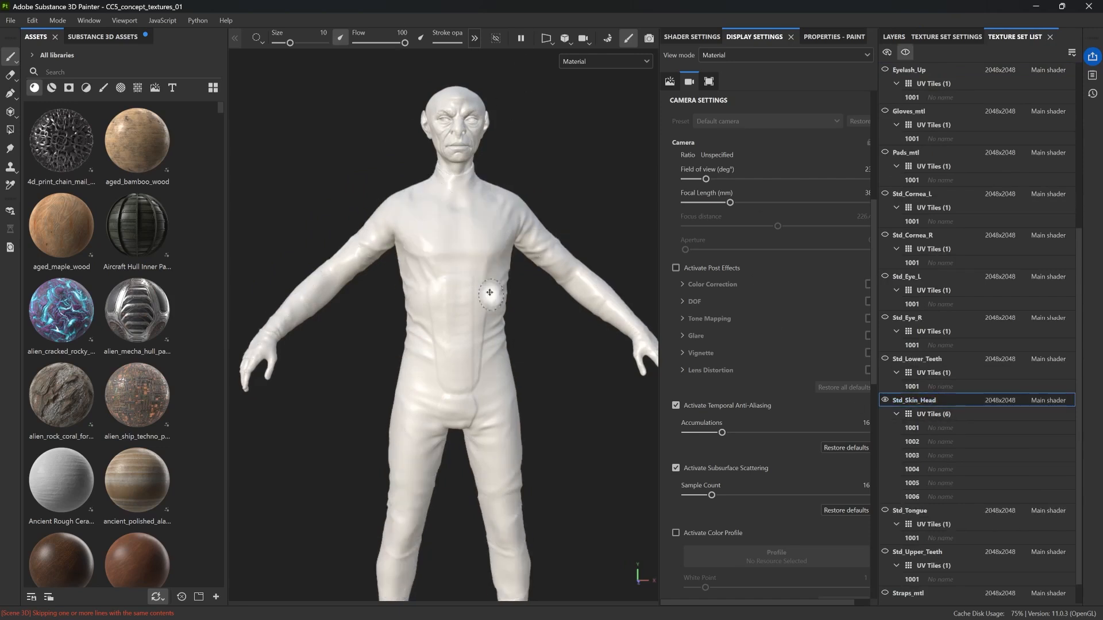
left_click(897, 414)
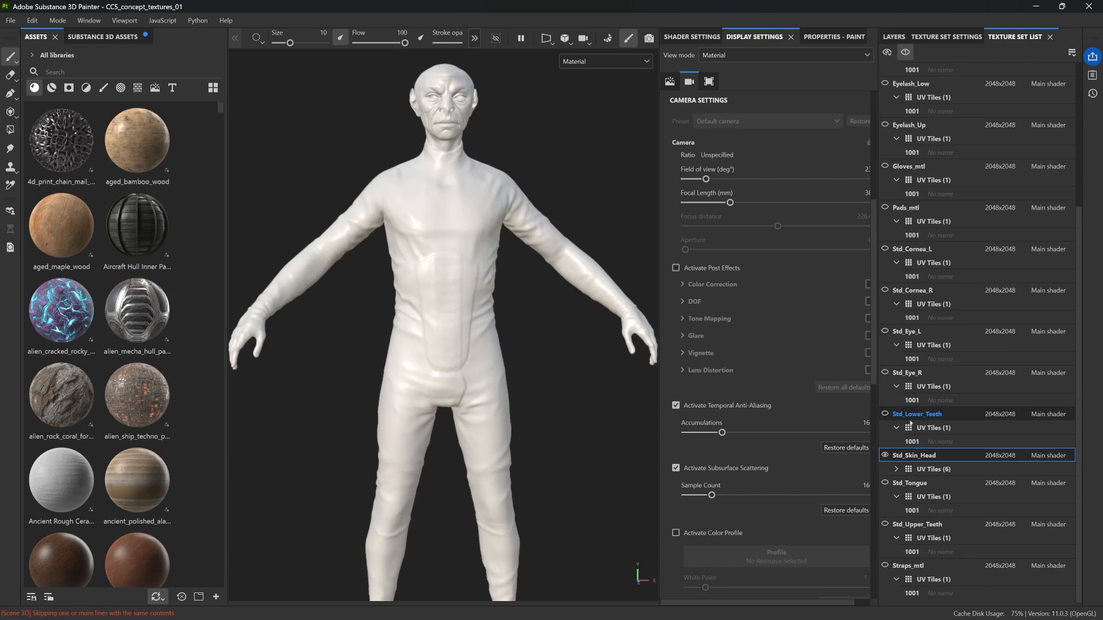
left_click(897, 469)
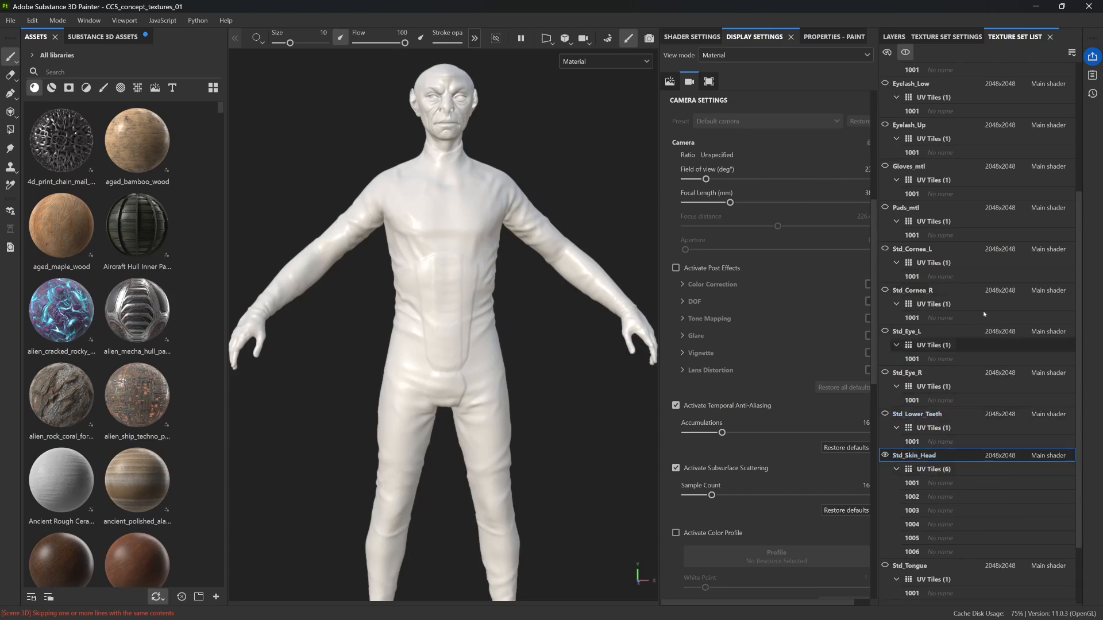
left_click(894, 37)
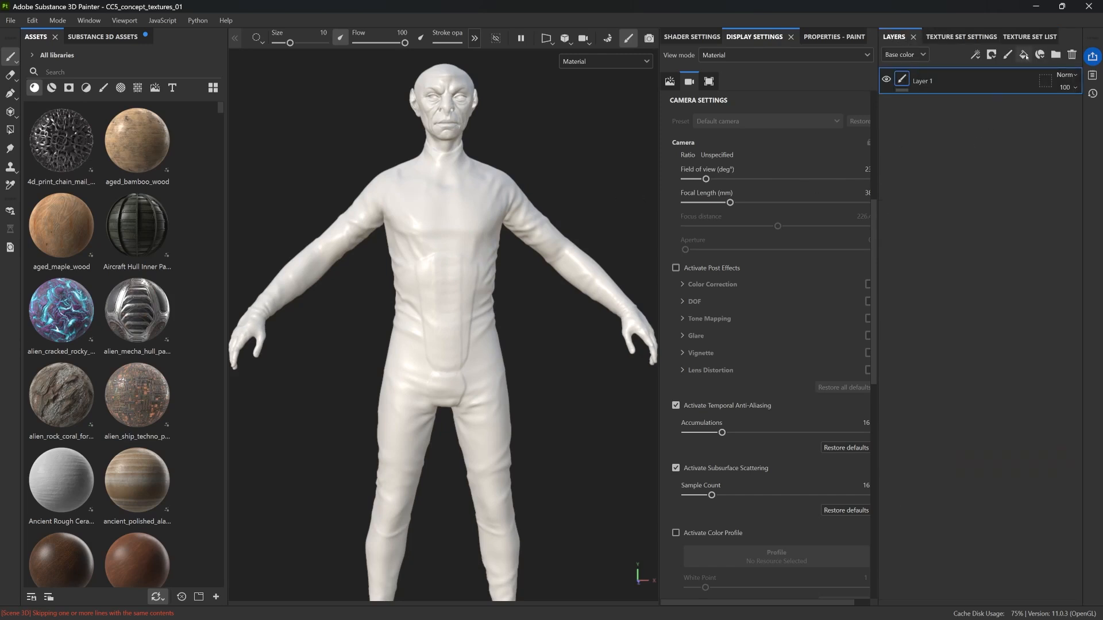
Add a new fill layer named HEAD.
left_click(1025, 54)
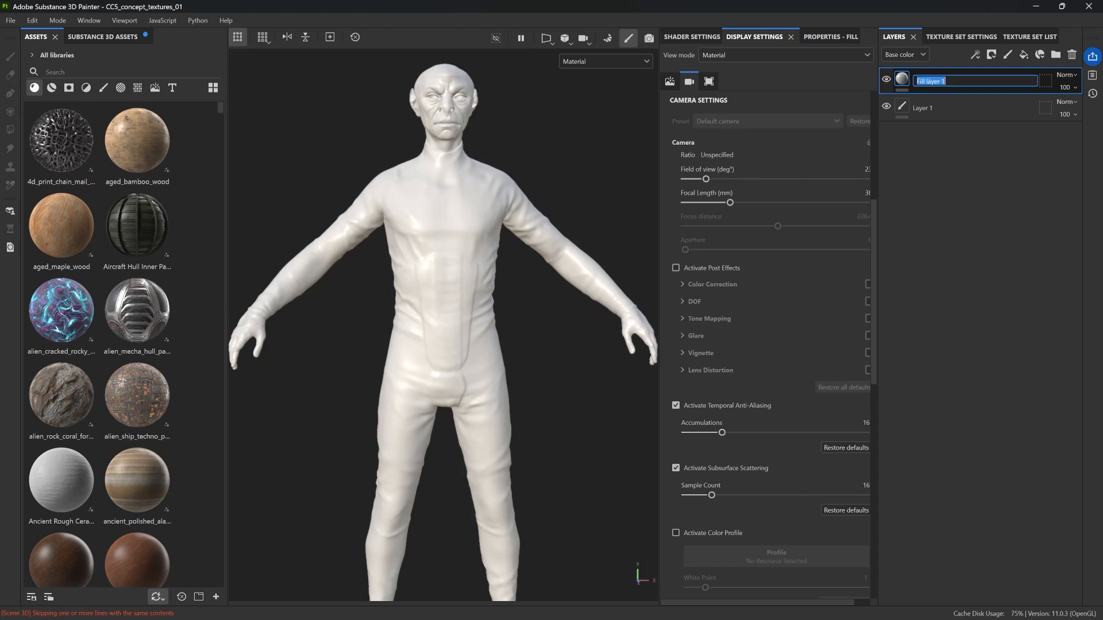
type("HEAD")
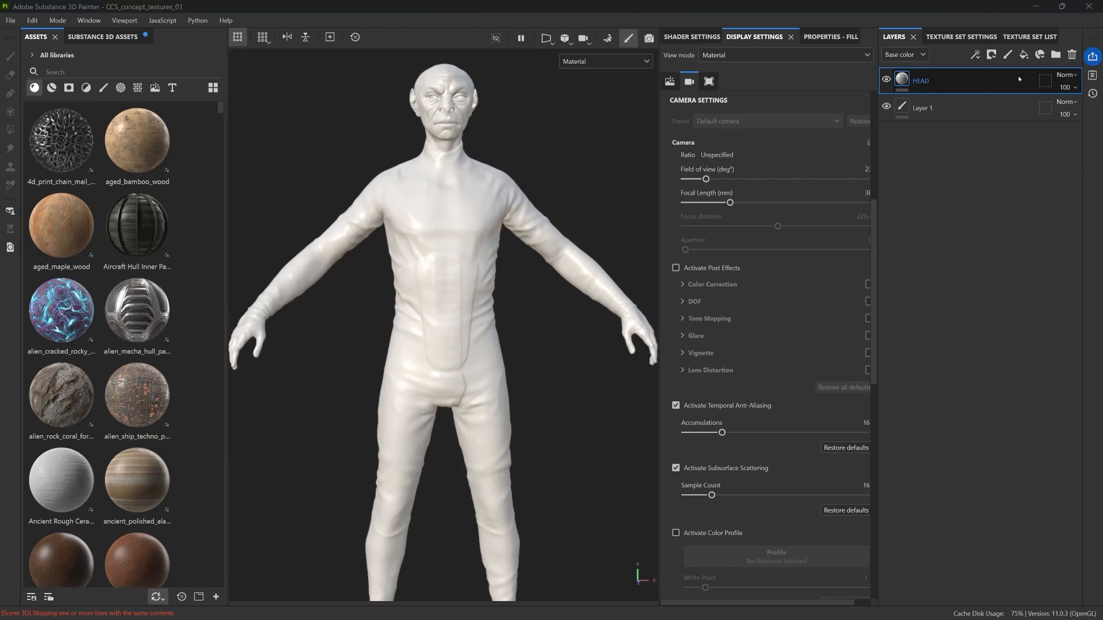
key("Return")
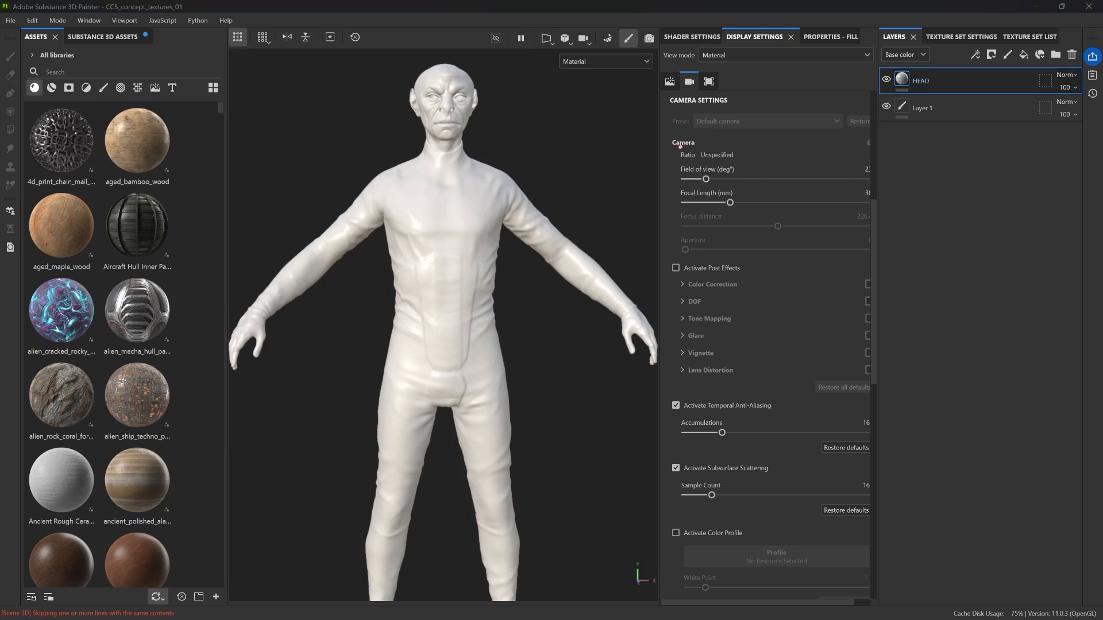
Import the six Std_Skin_Head skin jpgs into the session with usage set to texture.
left_click_drag(0, 209, 138, 210)
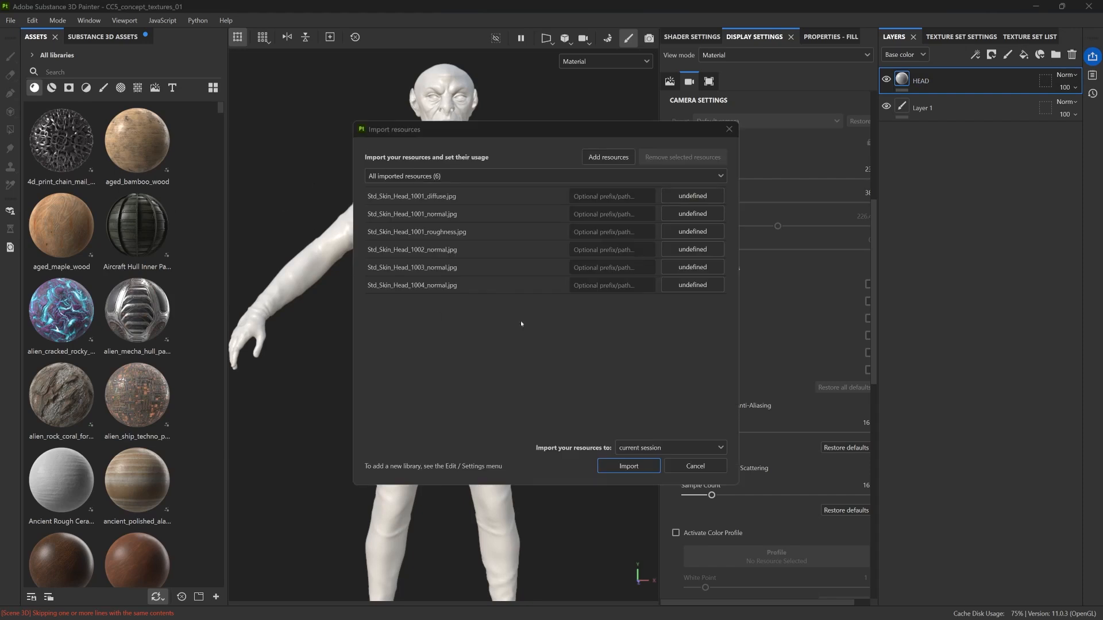
key("ctrl+a")
left_click(692, 195)
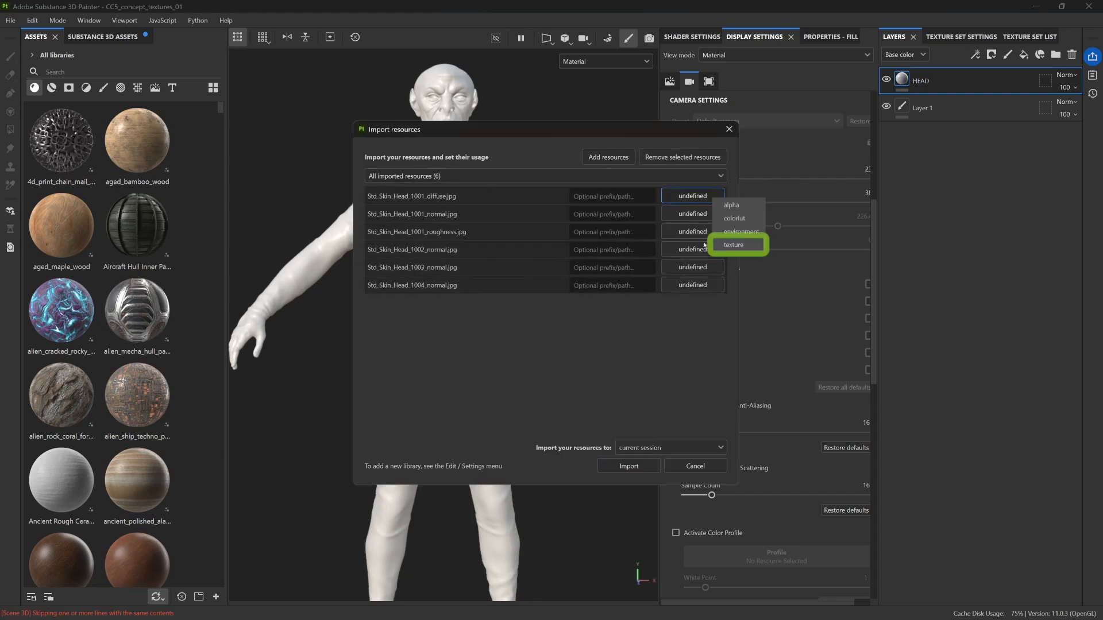
left_click(733, 244)
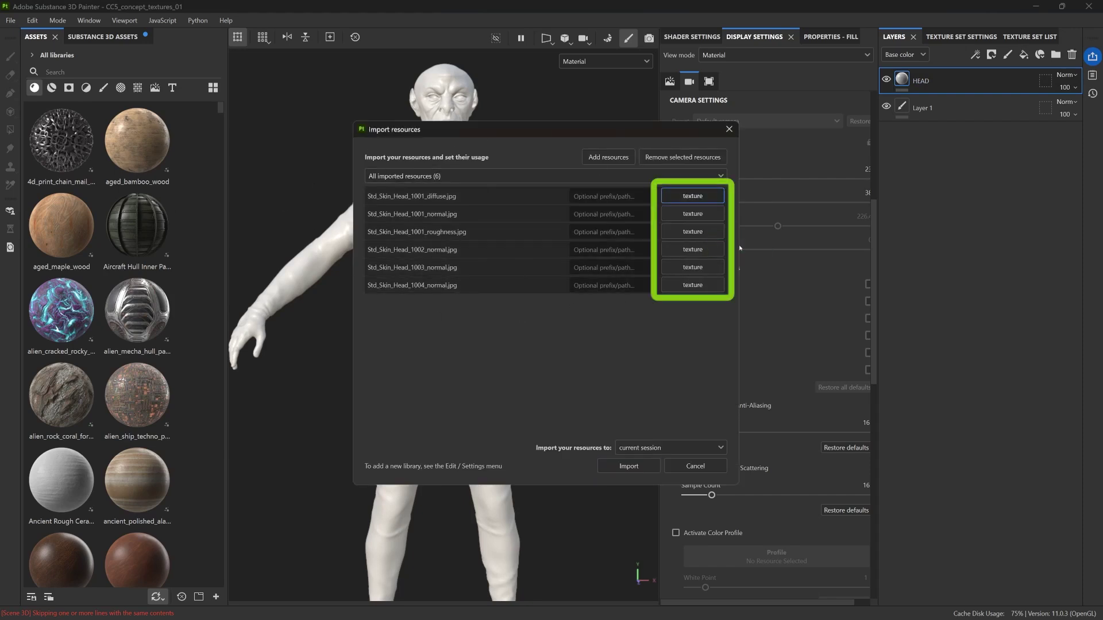
left_click(628, 465)
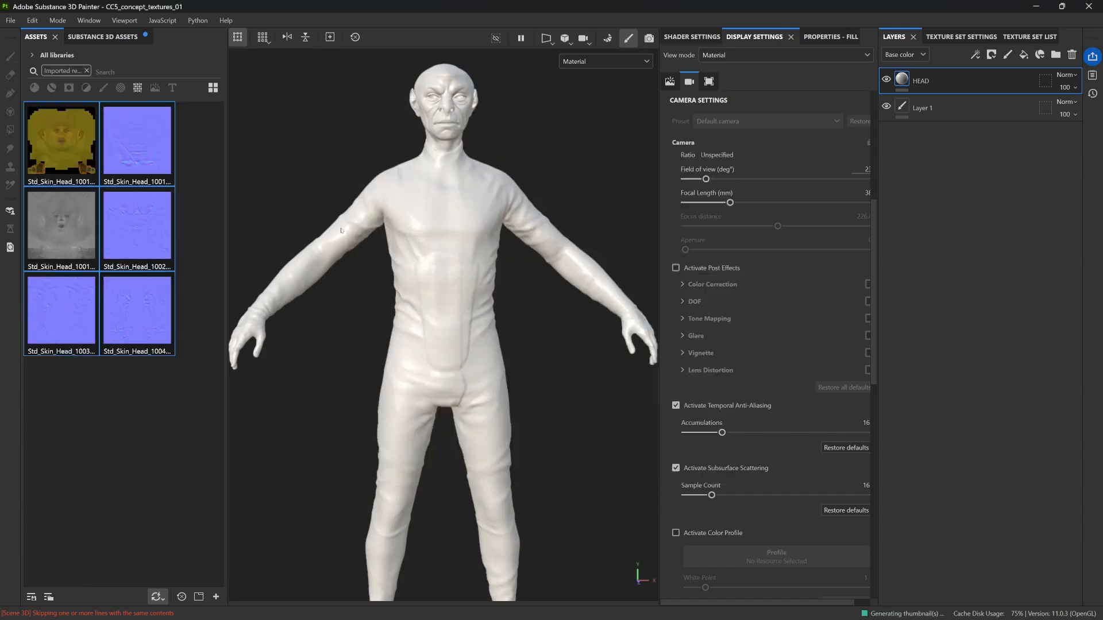
left_click(95, 161)
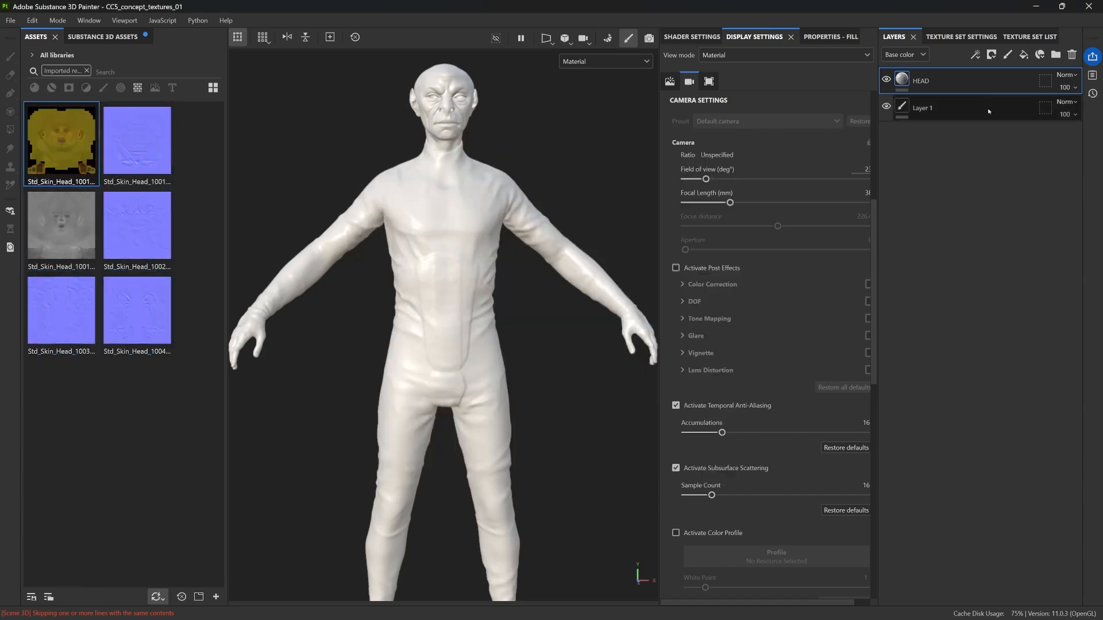
Assign the 1001 diffuse map as HEAD's base color and enable its roughness and normal channels.
left_click(829, 37)
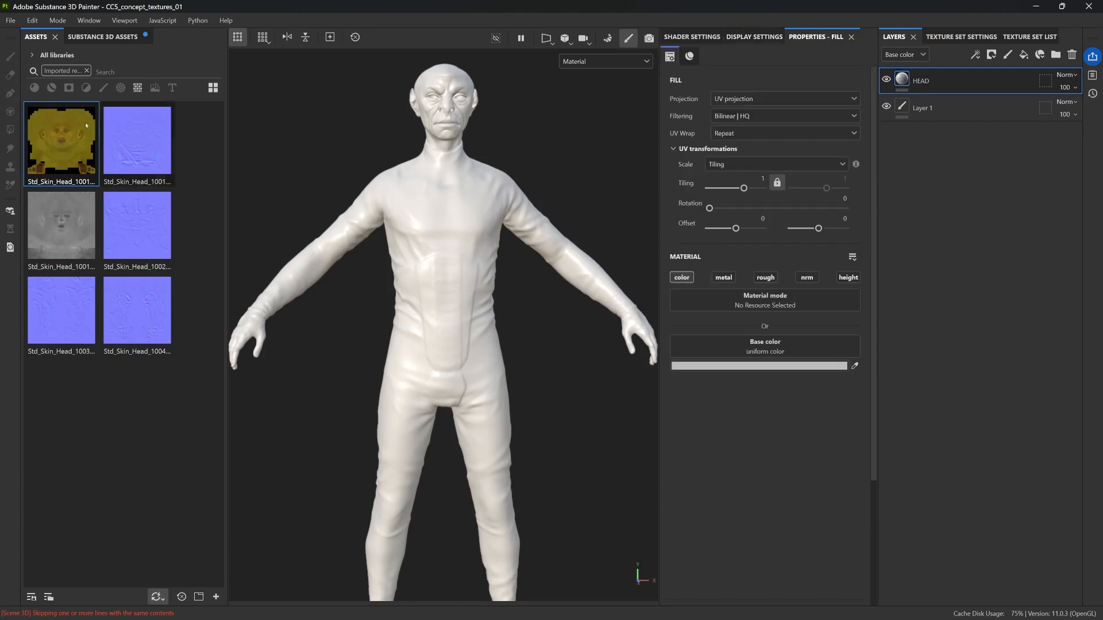
left_click_drag(63, 138, 750, 350)
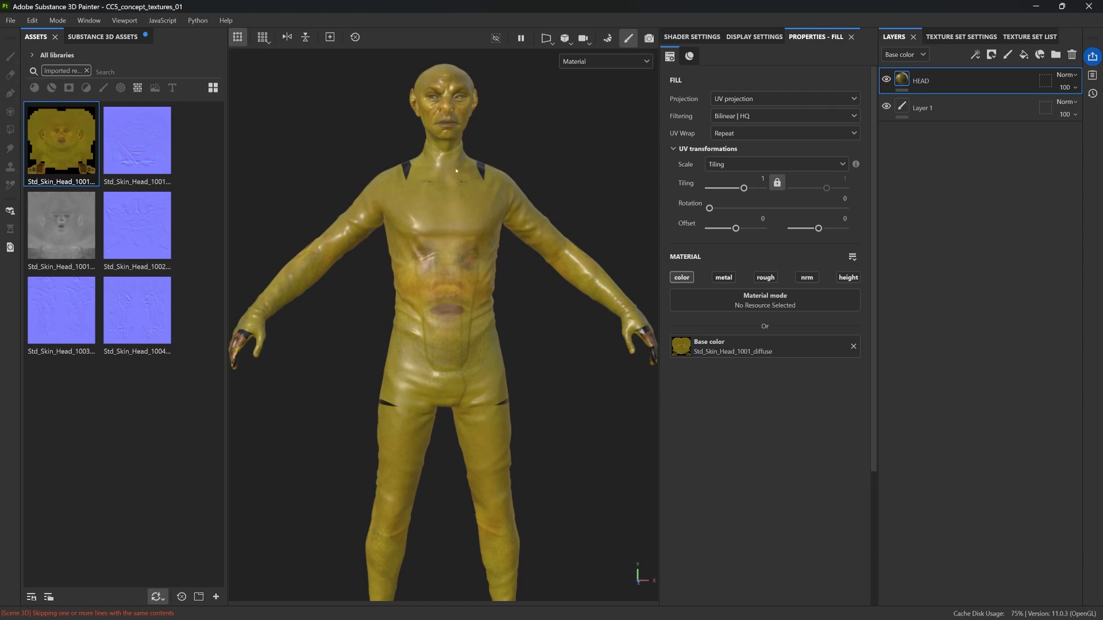
left_click(765, 277)
left_click(807, 278)
Plug the 1001 normal map and the grey 1001 roughness map into the HEAD fill's channels.
left_click(140, 183)
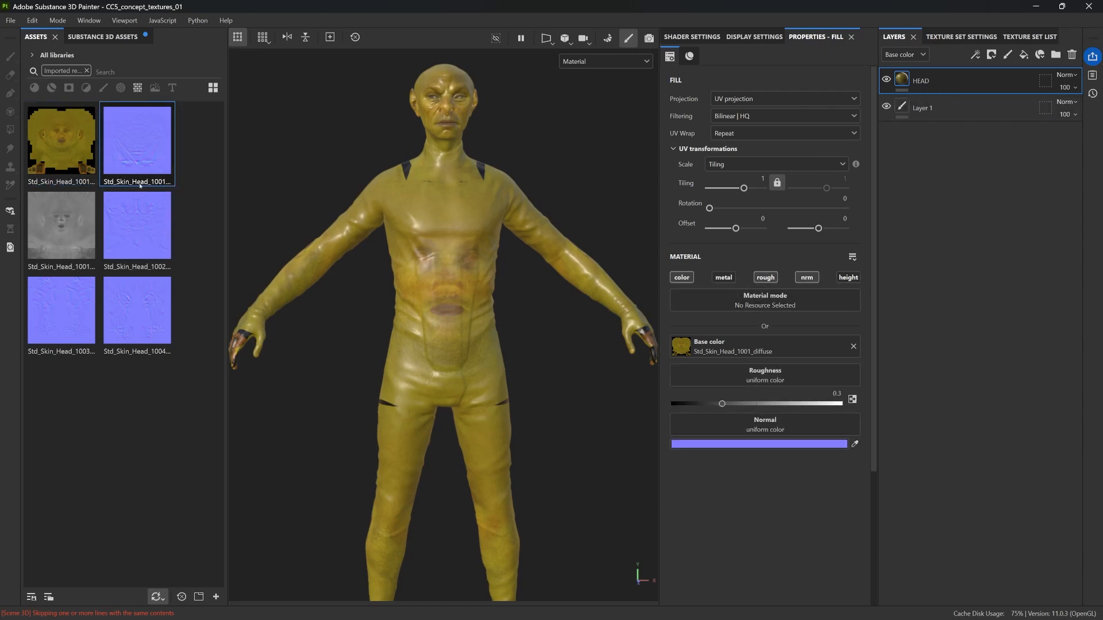
left_click_drag(128, 148, 794, 429)
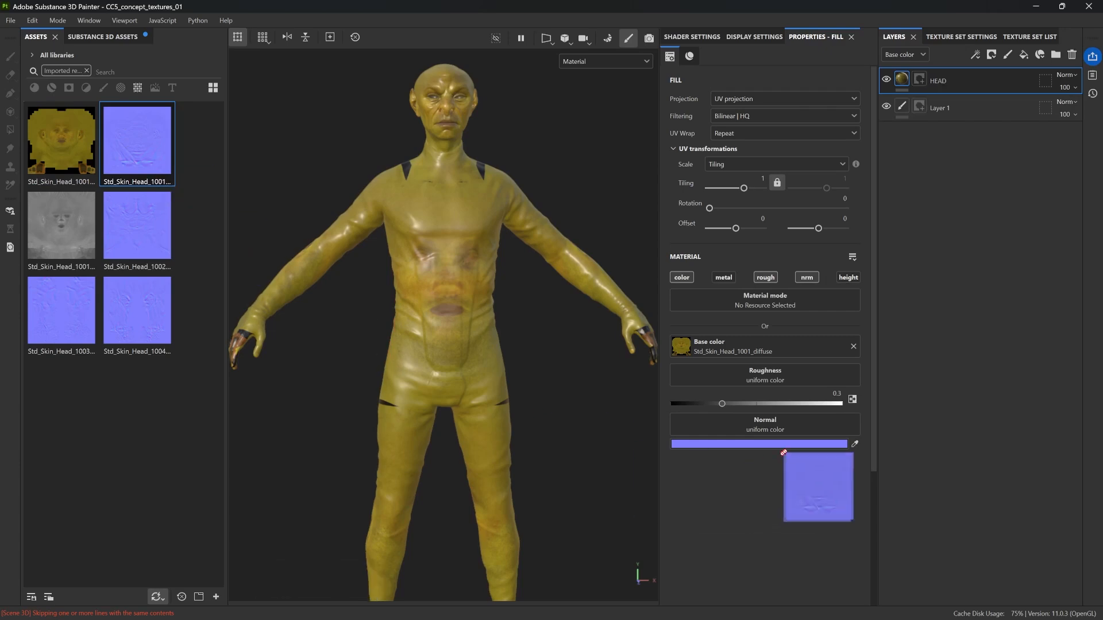
left_click(74, 225)
left_click_drag(73, 224, 760, 376)
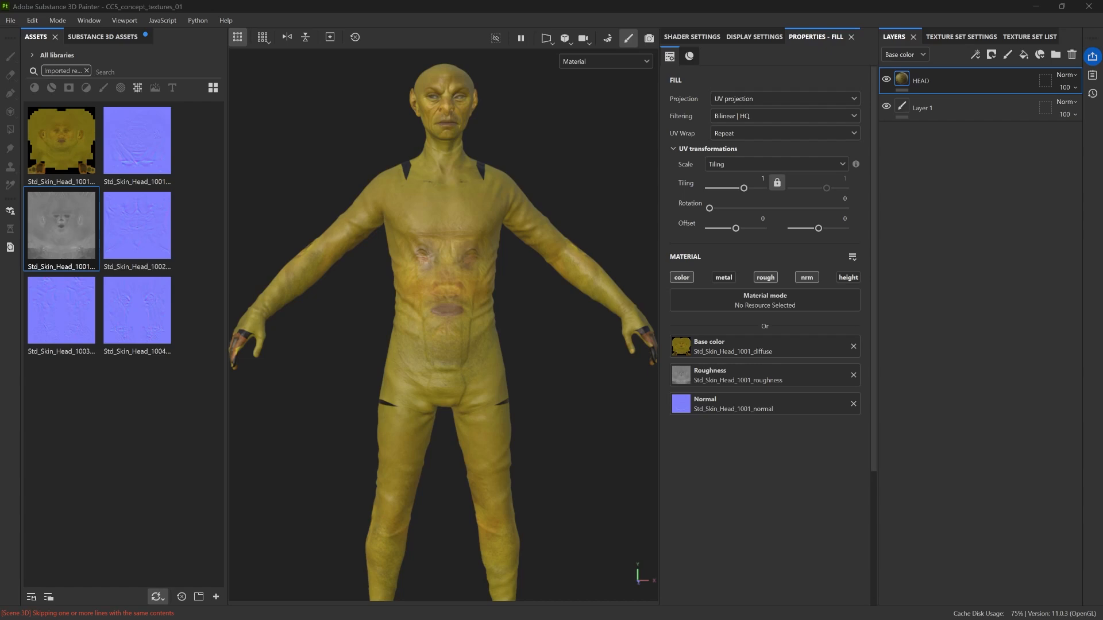
Restrict HEAD's geometry mask to UV tile 1001 by unchecking tiles 1002–1006.
left_click(1045, 81)
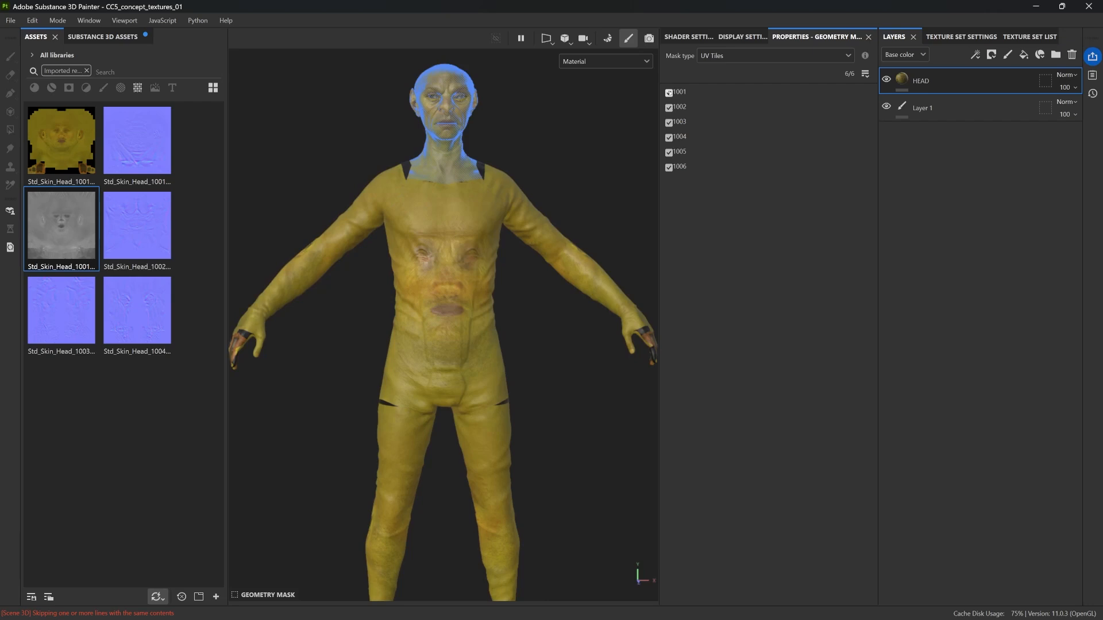
left_click(669, 107)
left_click(670, 122)
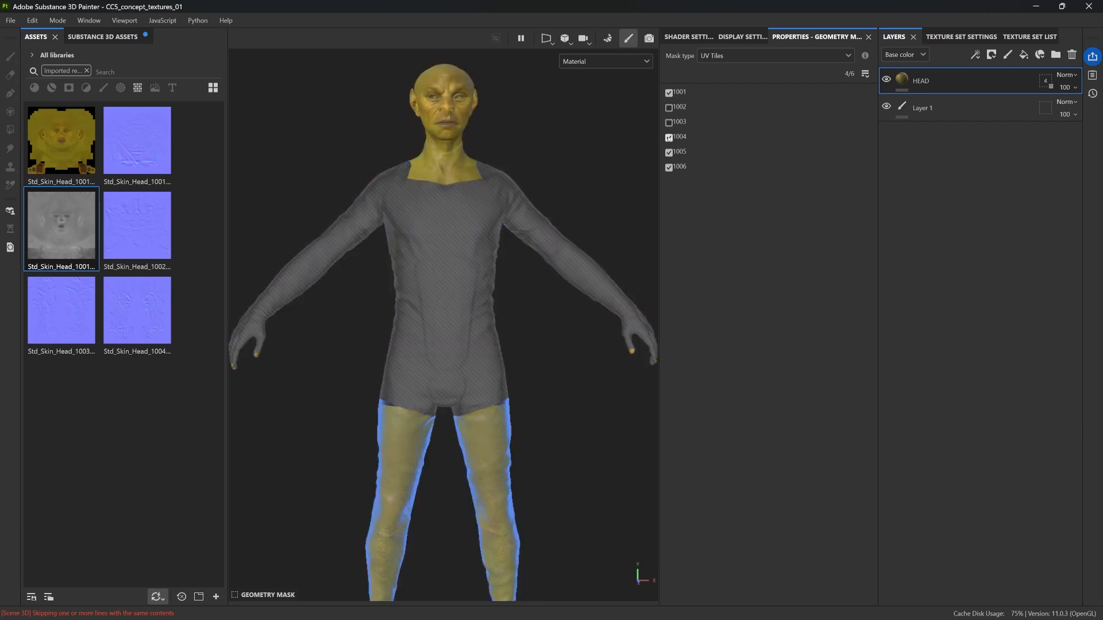
left_click(670, 153)
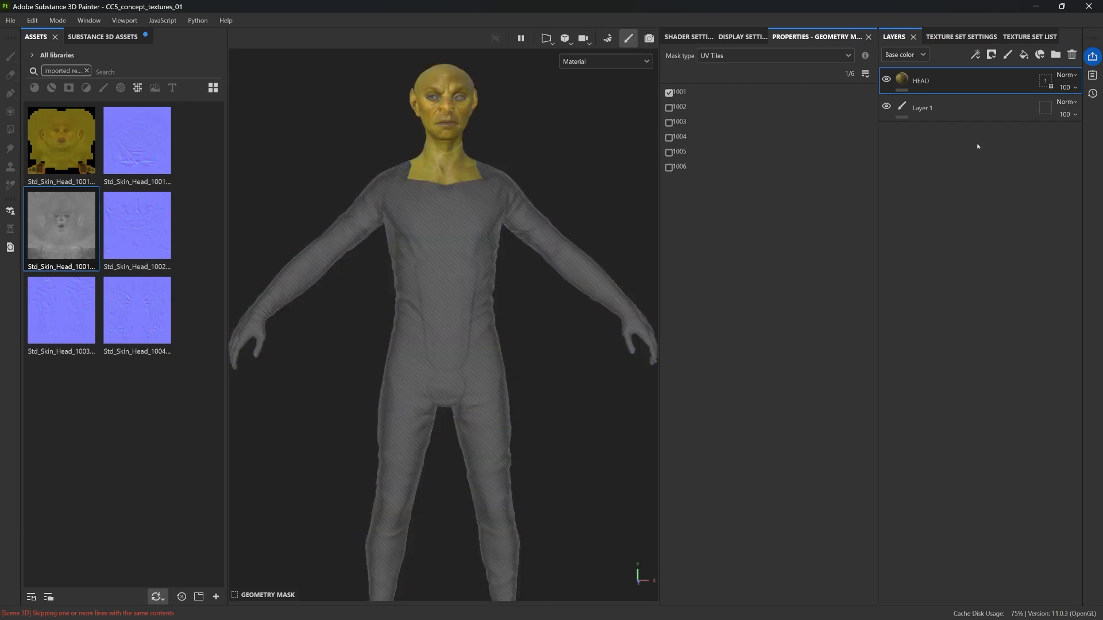
left_click(897, 84)
Orbit and zoom in close on the character's textured face.
mouse_move(483, 147)
left_mouse_down("alt")
mouse_move(591, 141)
mouse_move(569, 206)
mouse_move(454, 225)
left_mouse_up("alt")
scroll(453, 226, "up", 2)
scroll(453, 226, "up", 4)
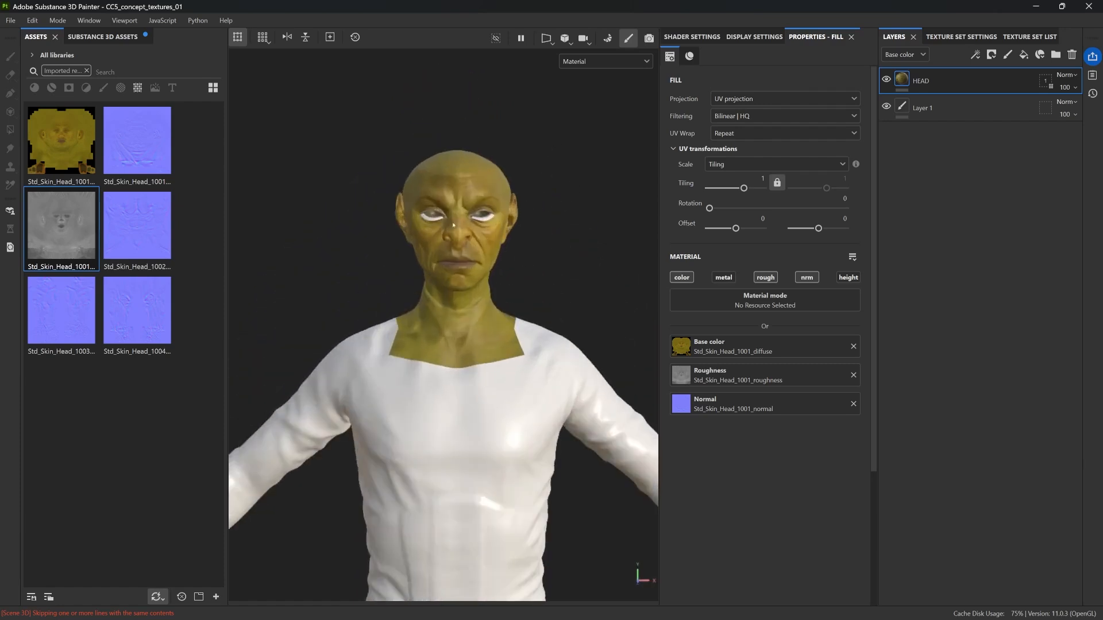
mouse_move(451, 224)
right_mouse_down("alt")
mouse_move(487, 255)
mouse_move(458, 233)
right_mouse_up("alt")
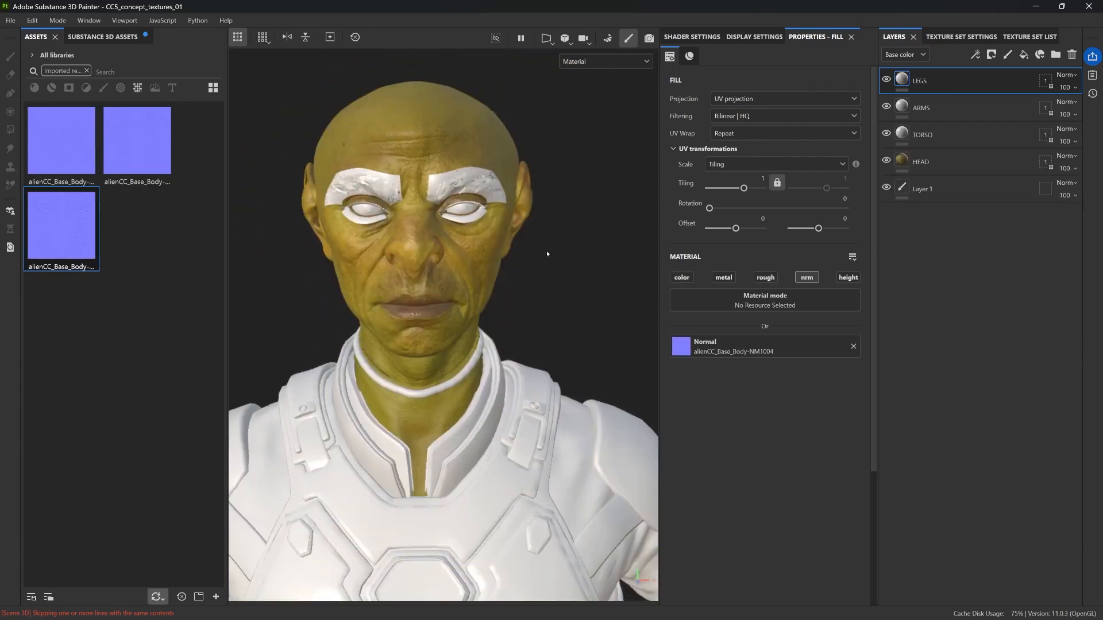
Frame the whole suited character in view and orbit it to face left.
left_click_drag(546, 251, 547, 253, "alt")
key("f")
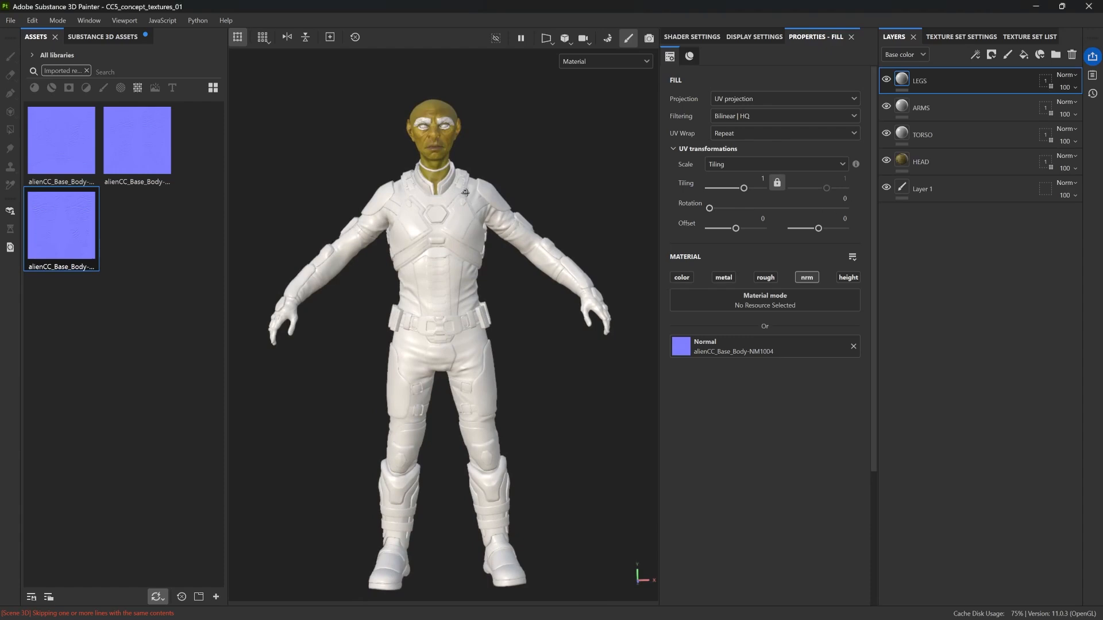
left_click_drag(405, 200, 469, 199, "alt")
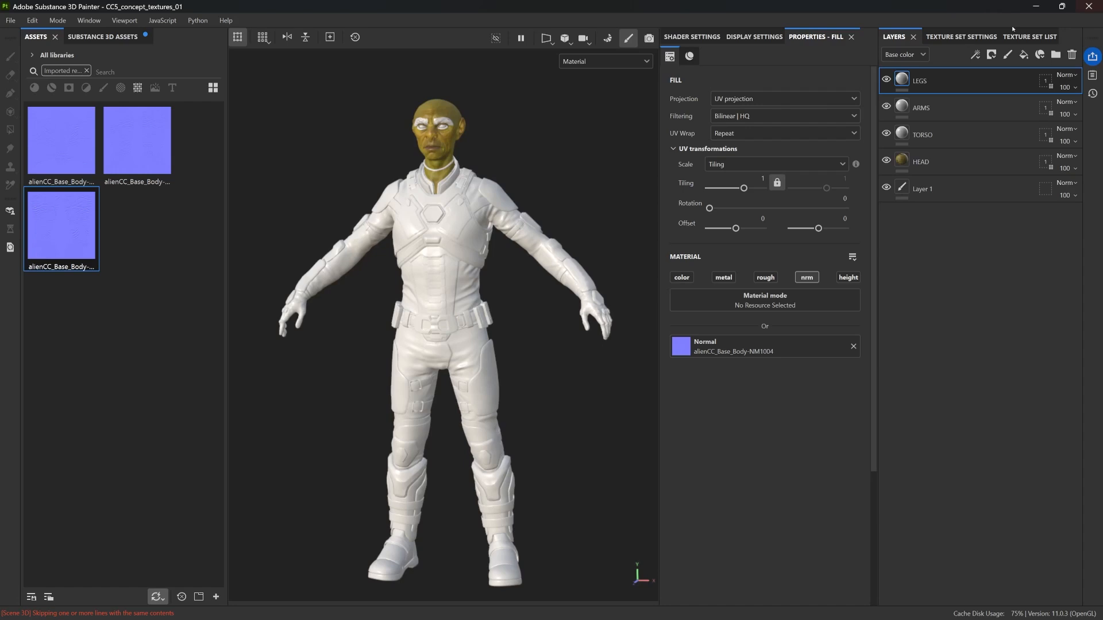
Bring up mesh map baking from the Texture Set Settings.
mouse_move(567, 185)
left_mouse_down("alt")
mouse_move(455, 193)
mouse_move(473, 189)
left_mouse_up("alt")
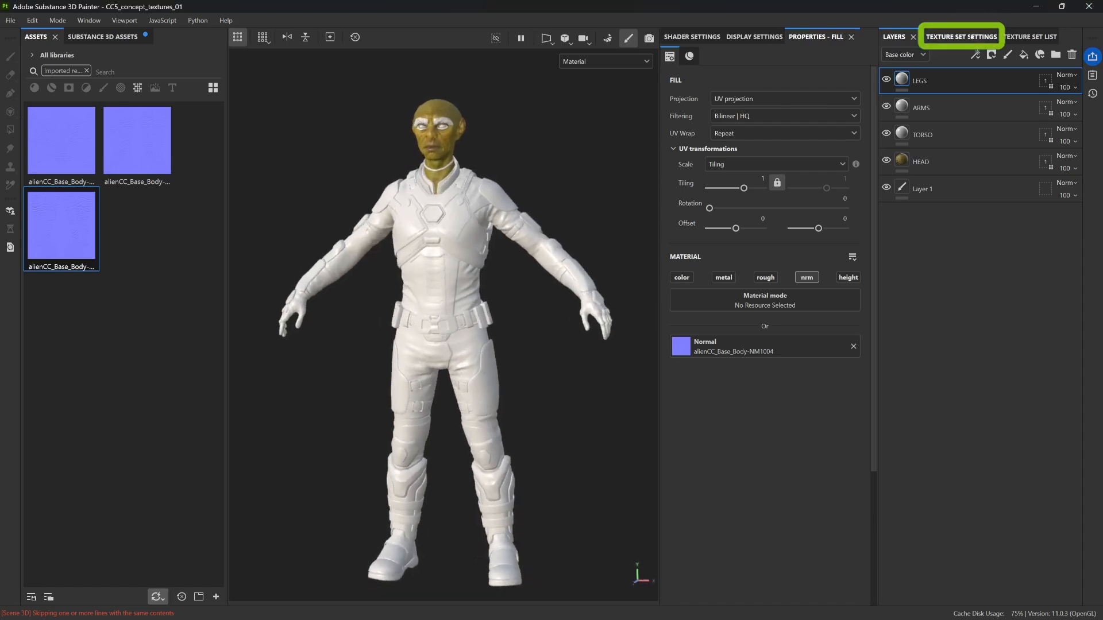
left_click(948, 36)
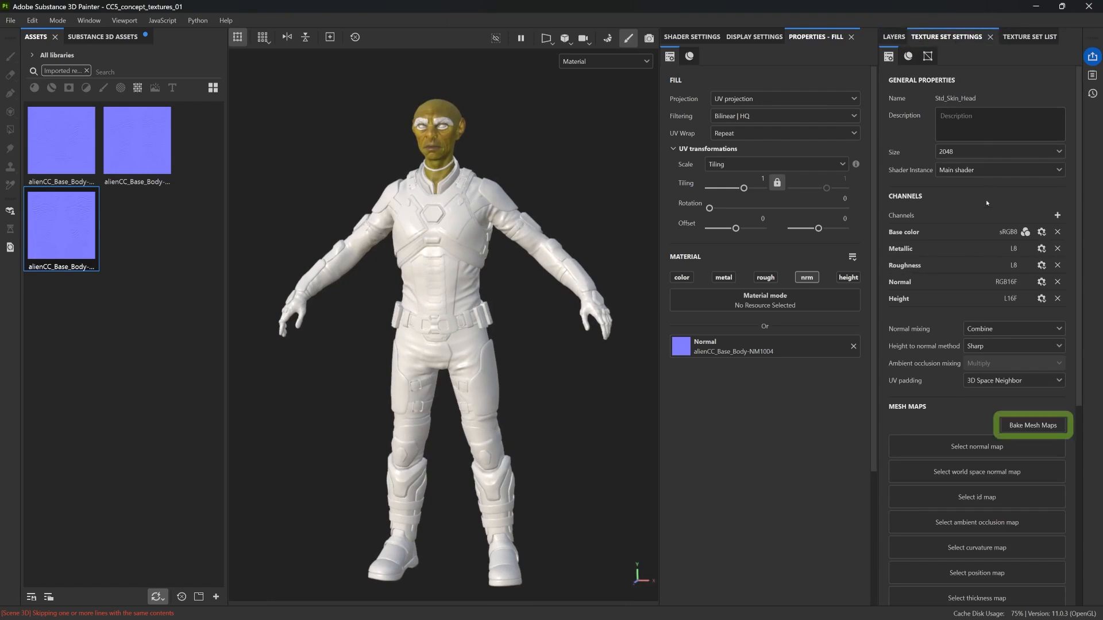
left_click(1055, 427)
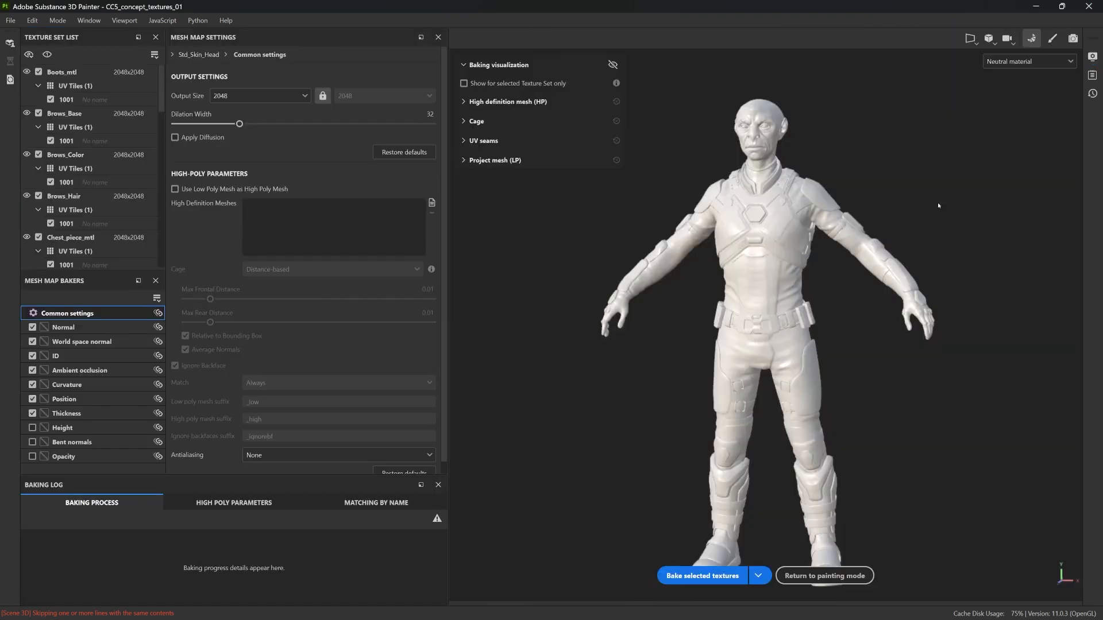
left_click_drag(161, 87, 169, 150)
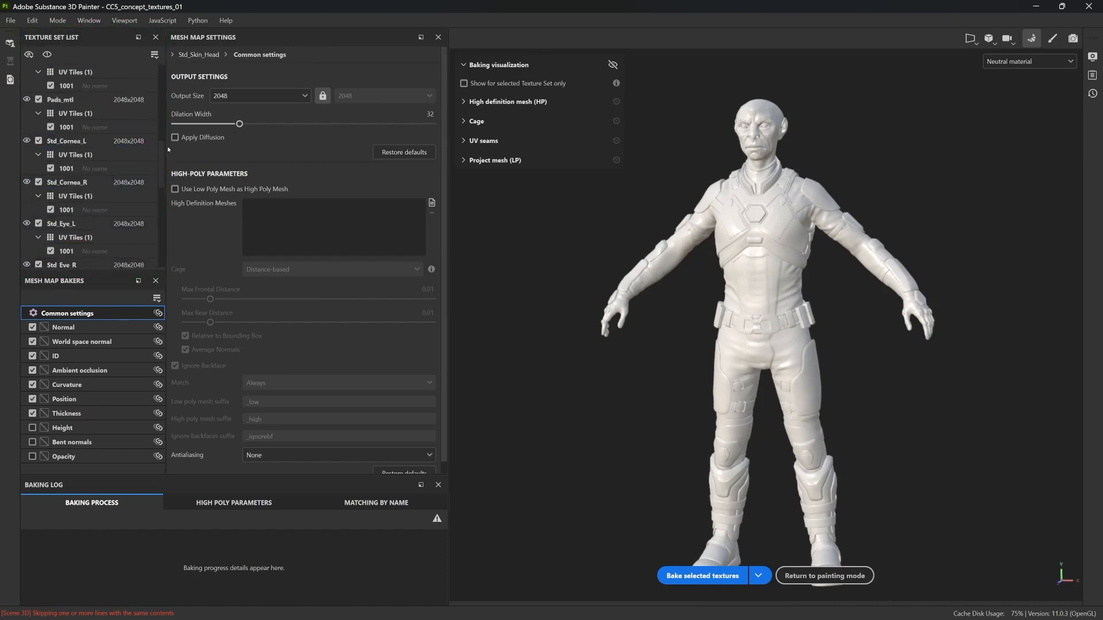
scroll(165, 147, "up", 10)
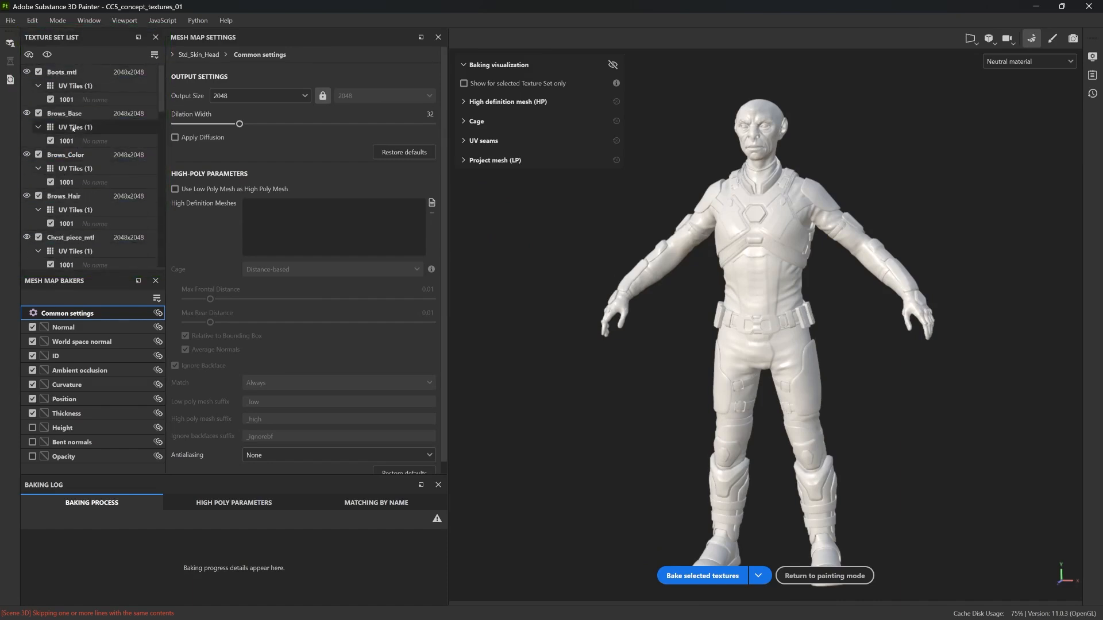
Exclude the Brows_Base and Brows_Color texture sets from the bake.
left_click(40, 114)
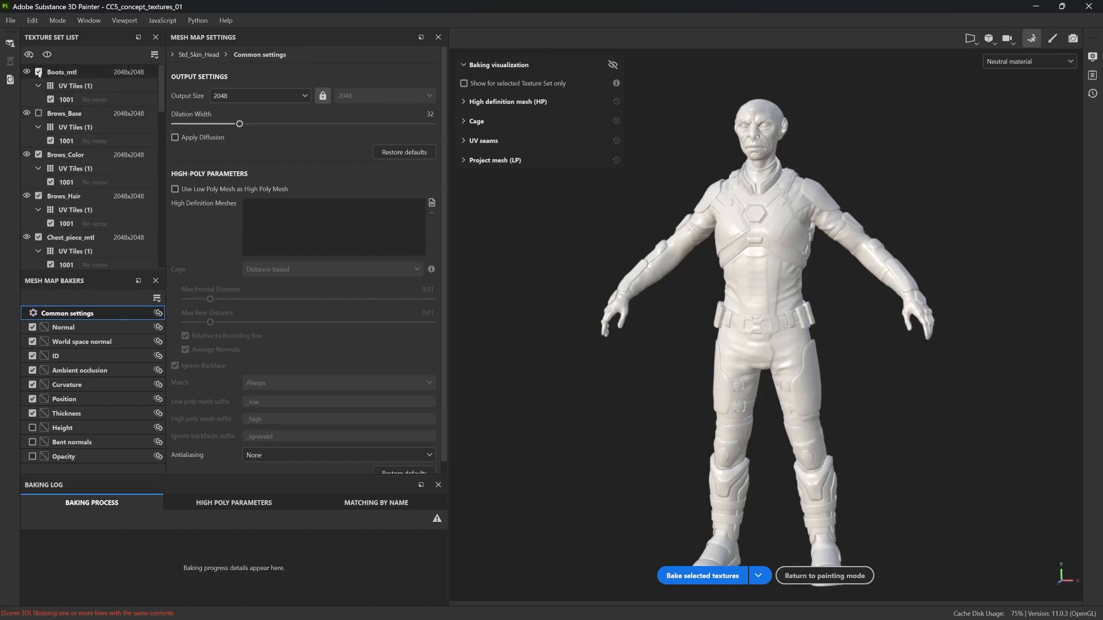
left_click(38, 155)
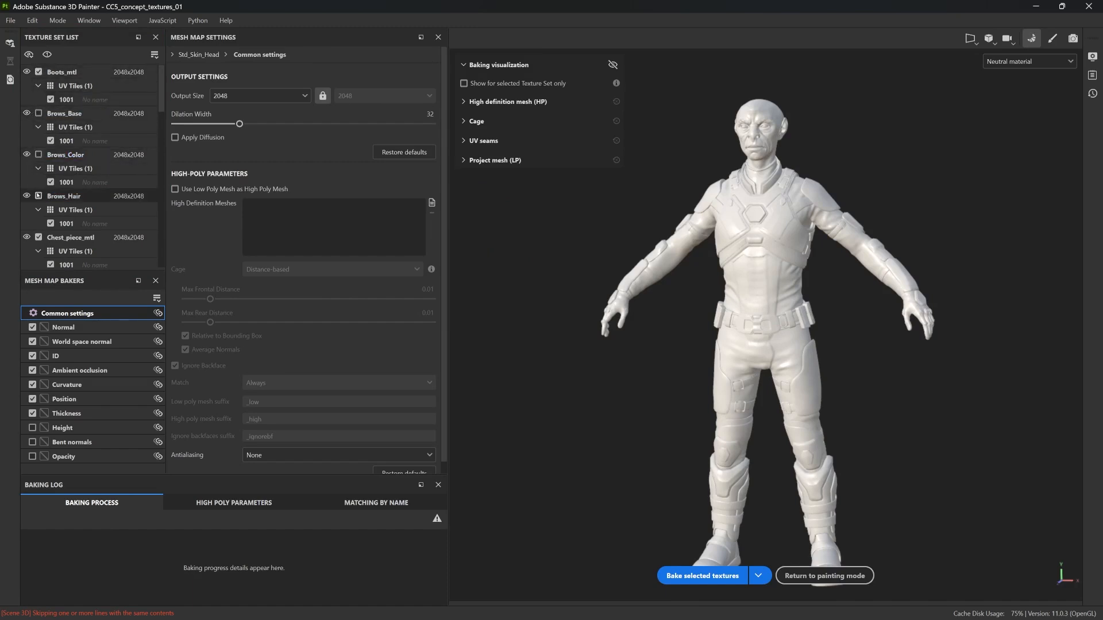
scroll(52, 200, "down", 1)
scroll(78, 205, "down", 1)
scroll(100, 209, "down", 1)
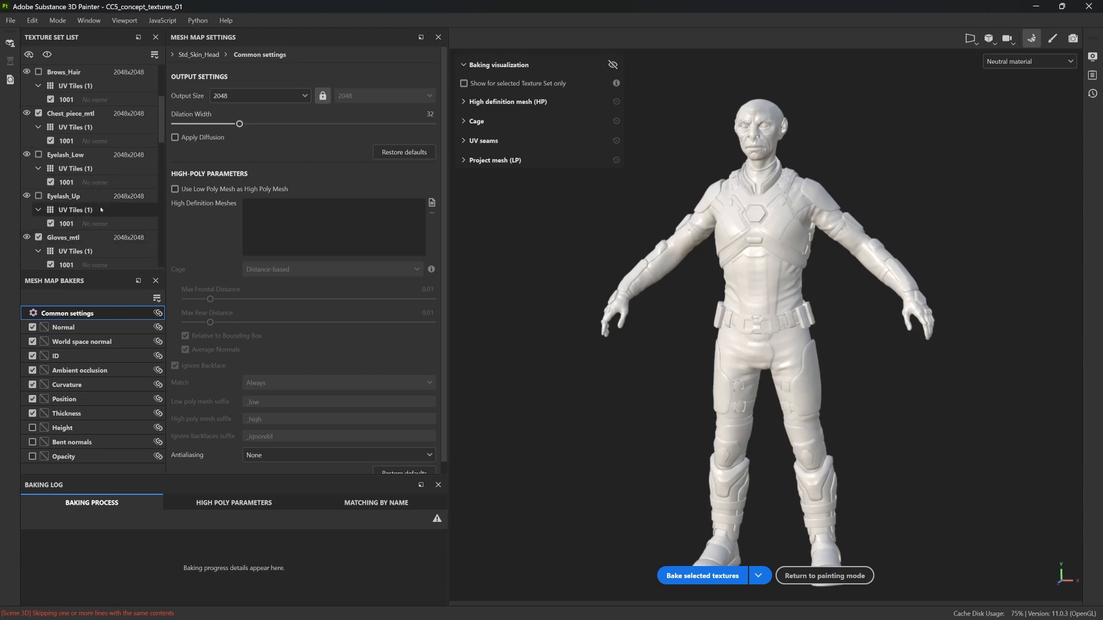
scroll(100, 208, "down", 2)
scroll(87, 197, "down", 2)
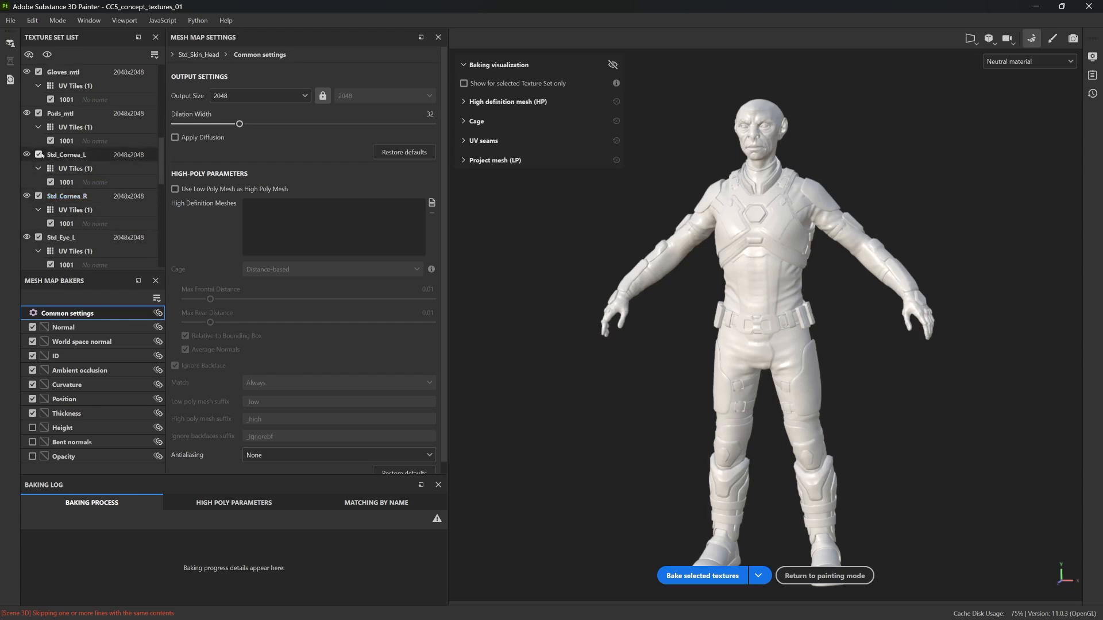
Bake the mesh maps at 4096 output size.
left_click(278, 96)
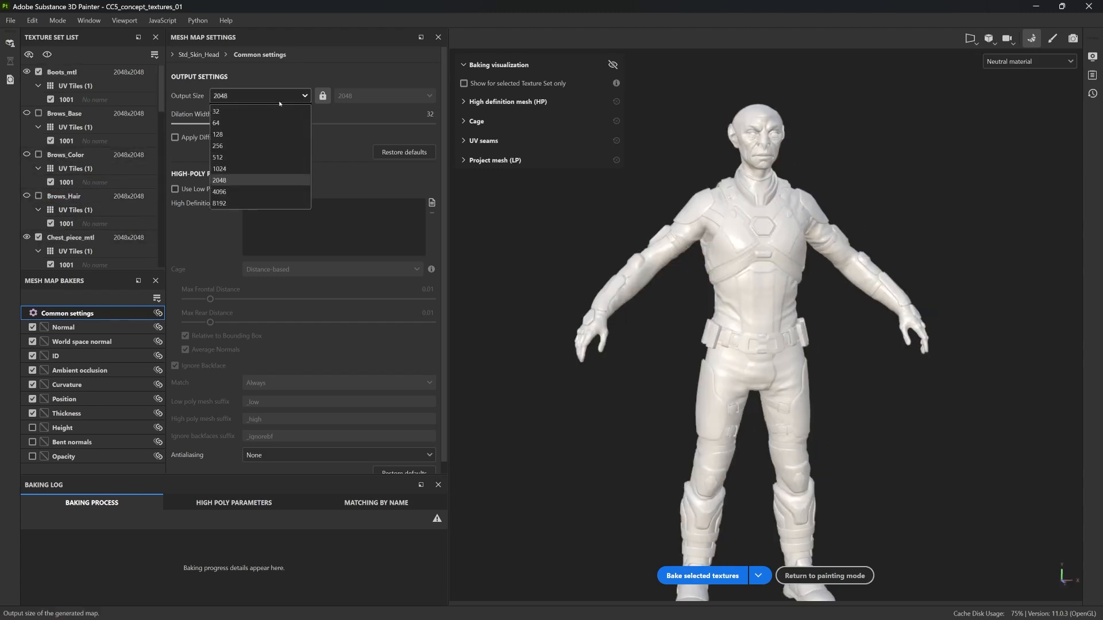
left_click(239, 190)
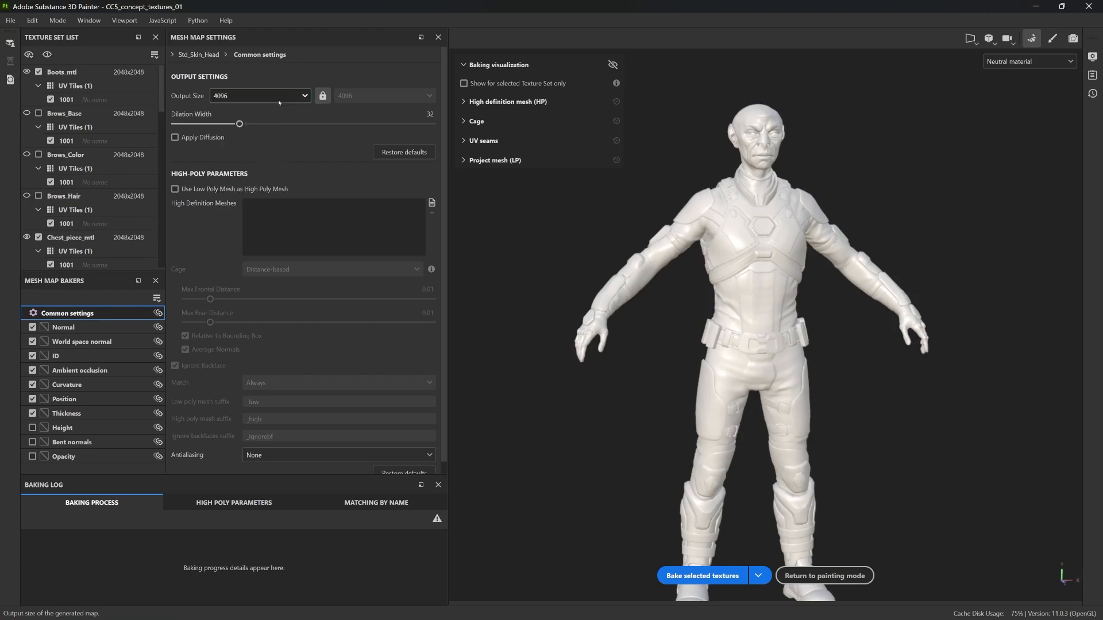
left_click(698, 578)
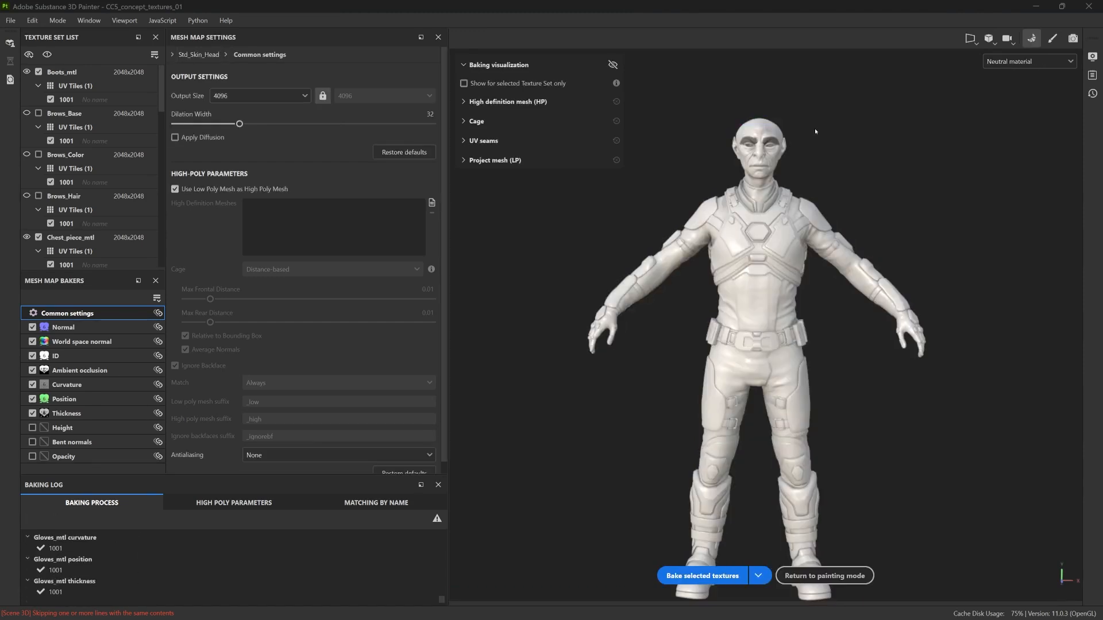
scroll(816, 131, "up", 2)
scroll(810, 143, "up", 3)
scroll(804, 160, "up", 2)
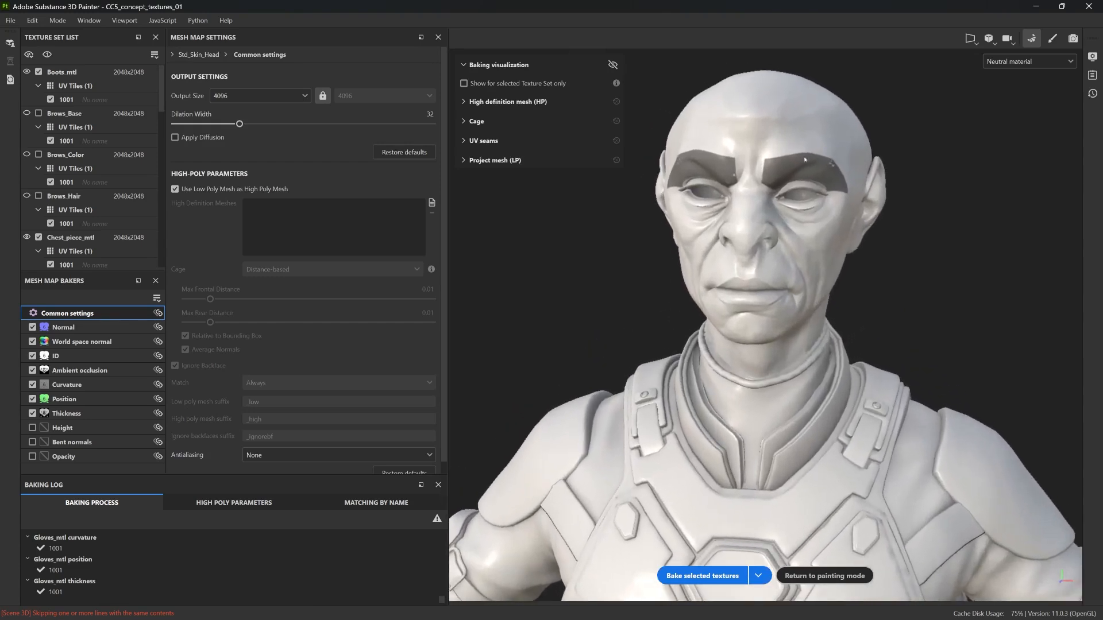
Bring up the Ambient occlusion baker's parameters for Std_Skin_Head.
left_click_drag(805, 159, 849, 175, "alt")
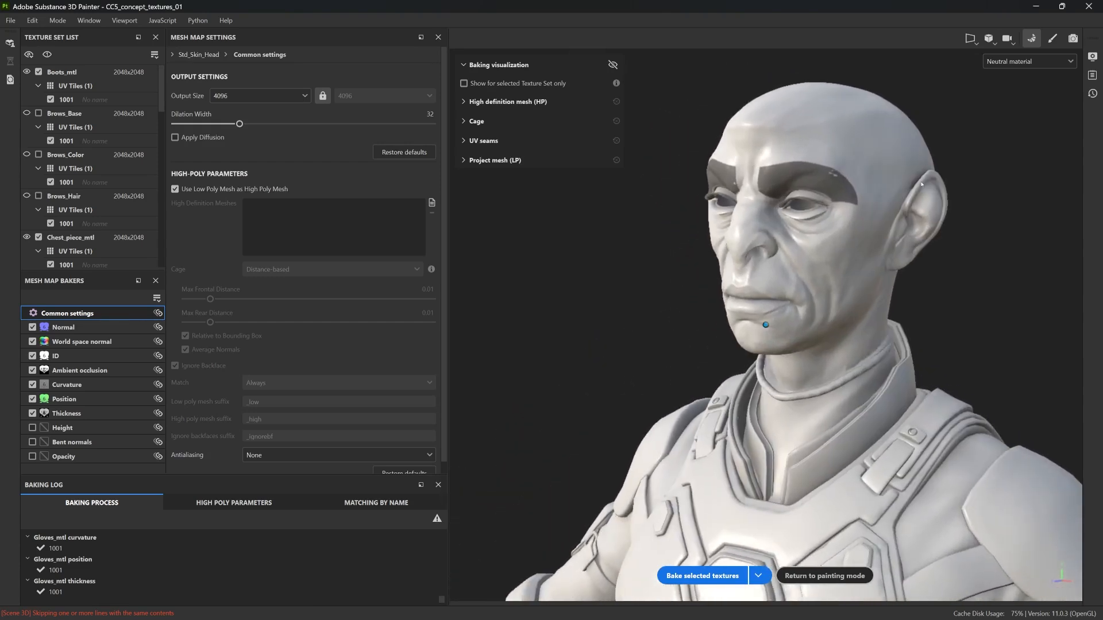
left_click(76, 371)
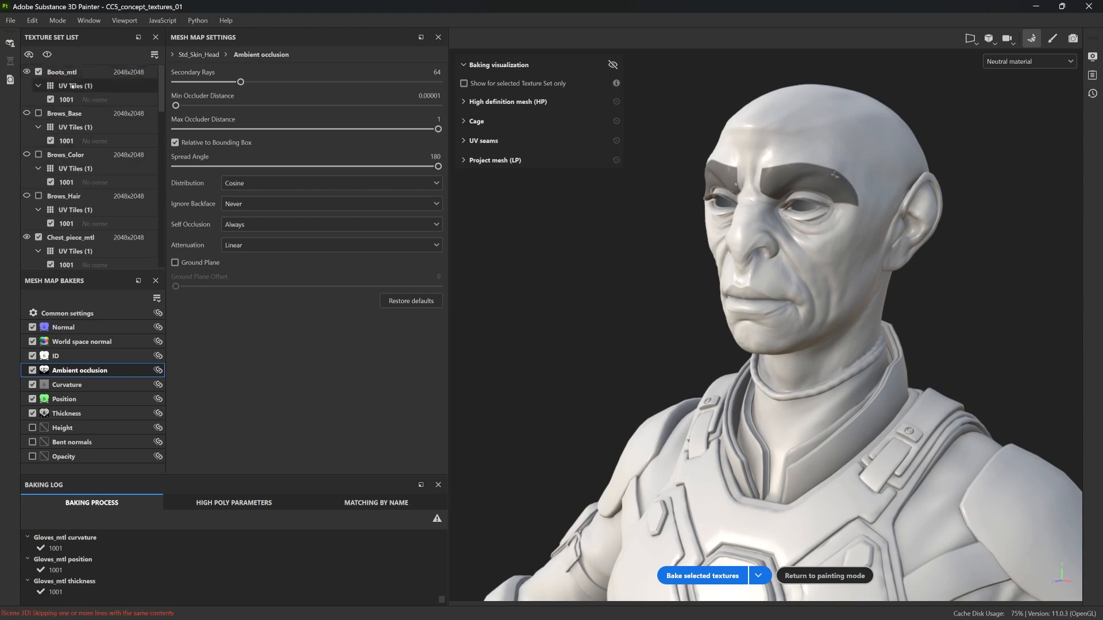
scroll(78, 89, "down", 3)
scroll(77, 89, "down", 3)
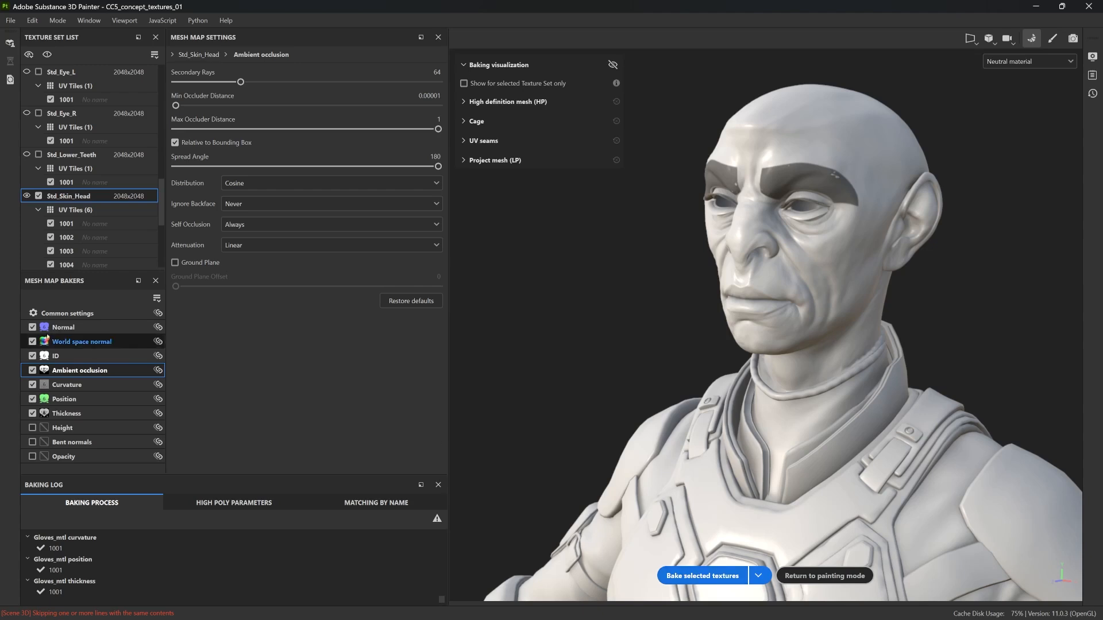
Disable the Thickness, Position, Curvature, ID and Normal maps so only ambient occlusion bakes.
left_click(61, 385)
left_click(32, 413)
left_click(33, 385)
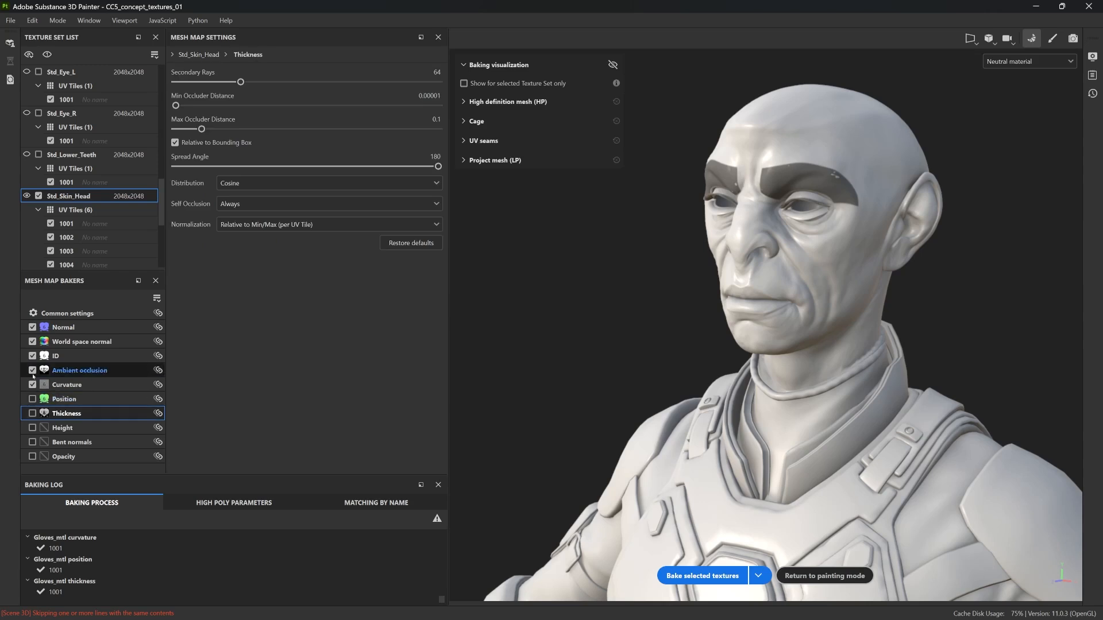
left_click(33, 356)
left_click(33, 327)
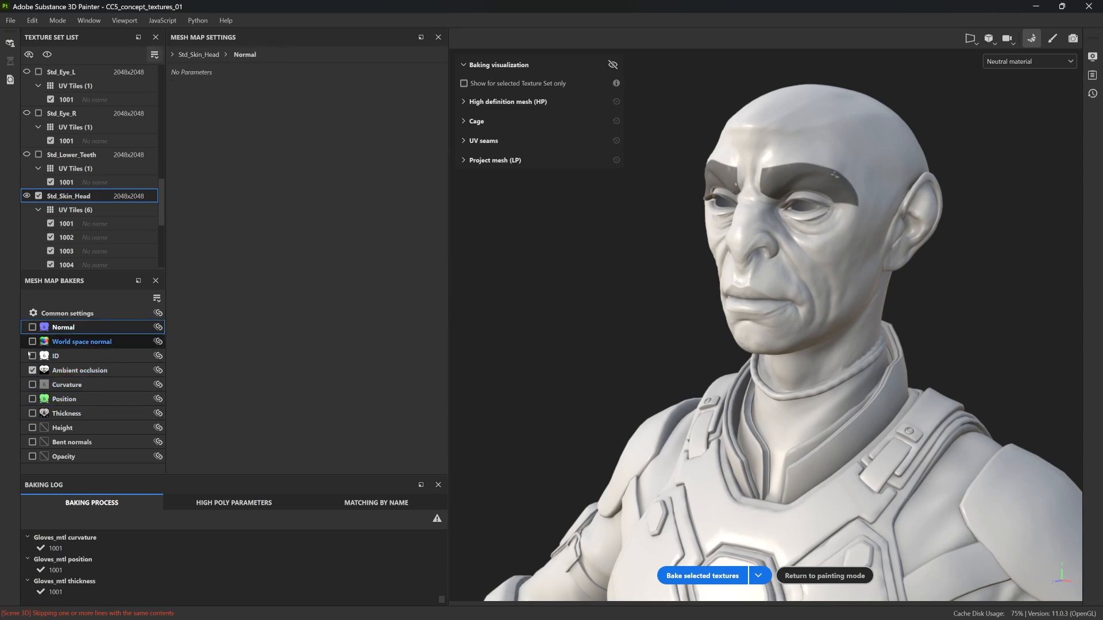
Set AO self occlusion to Only Same Mesh Name and bake the selected textures.
left_click(72, 371)
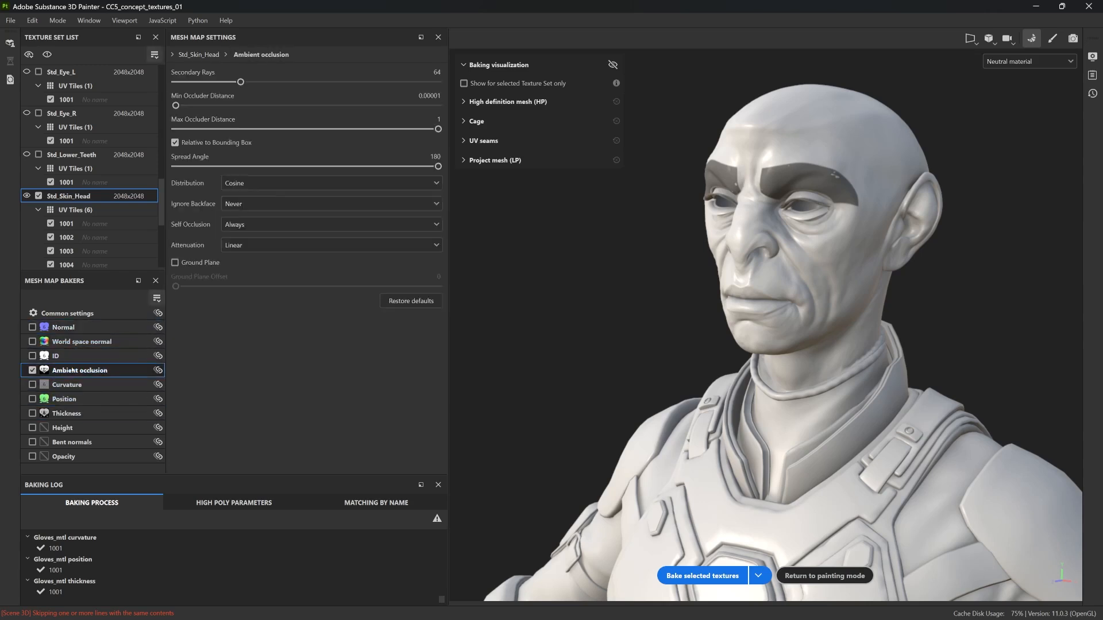
left_click(270, 223)
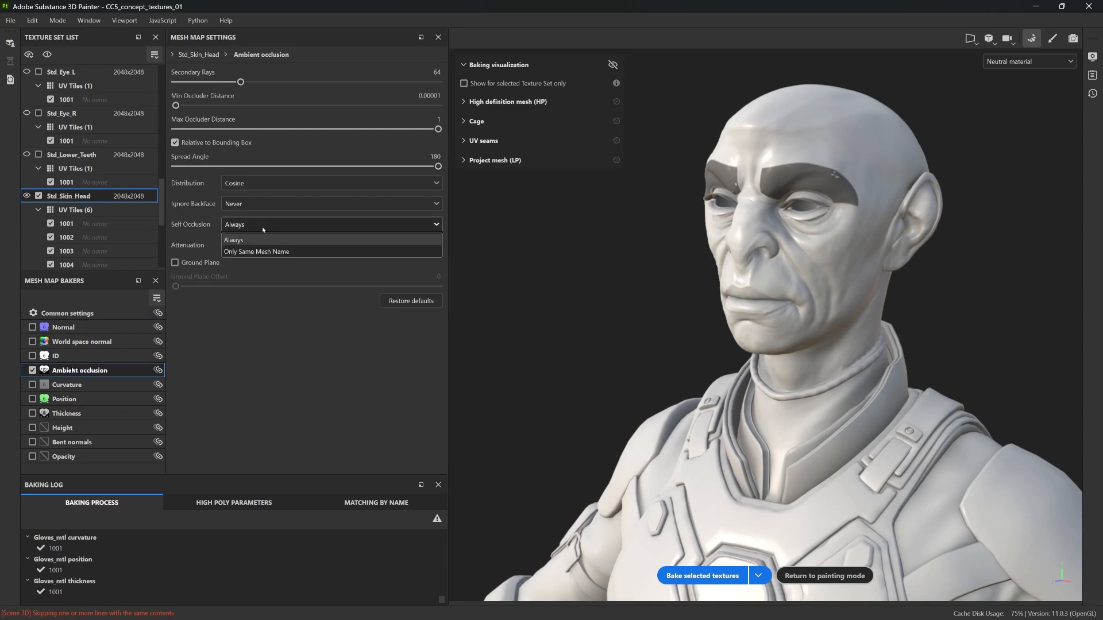
left_click(258, 251)
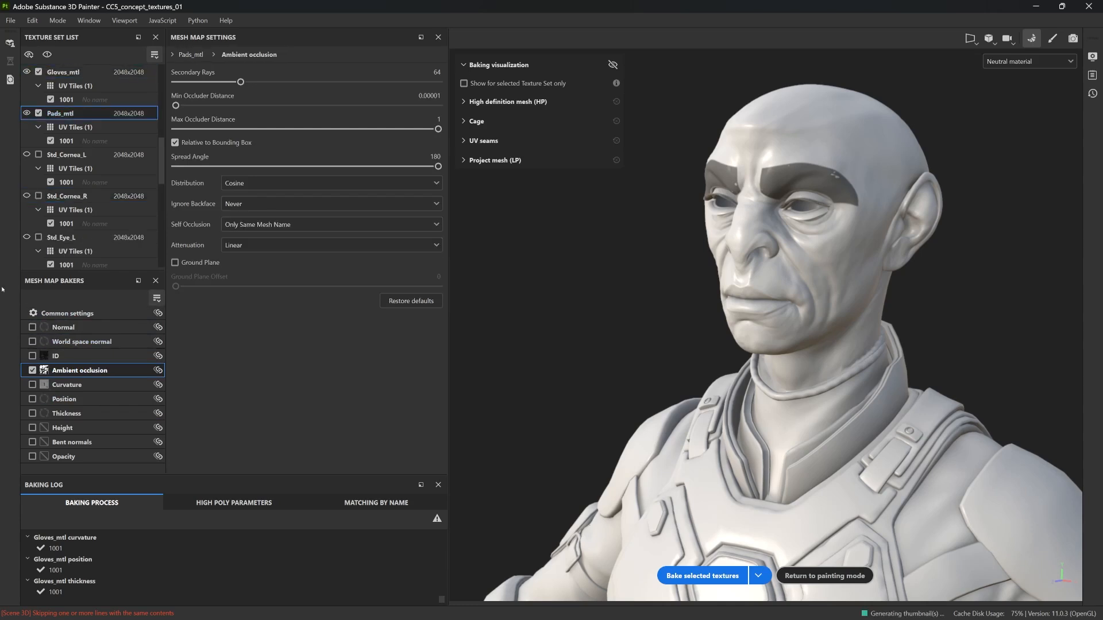
left_click(702, 576)
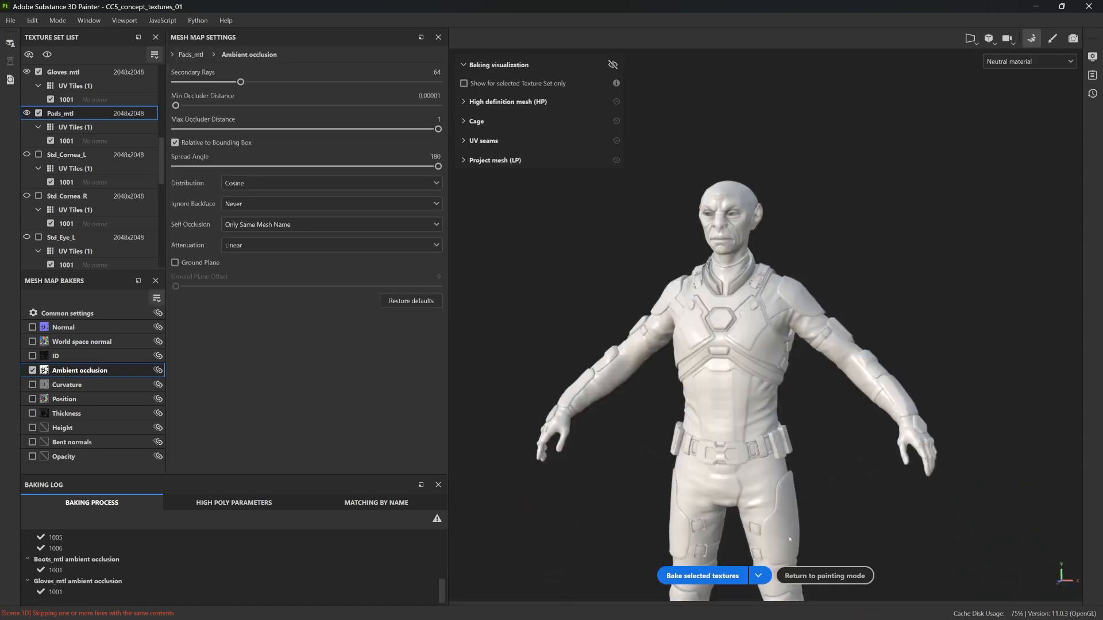
scroll(805, 273, "up", 3)
scroll(804, 273, "up", 5)
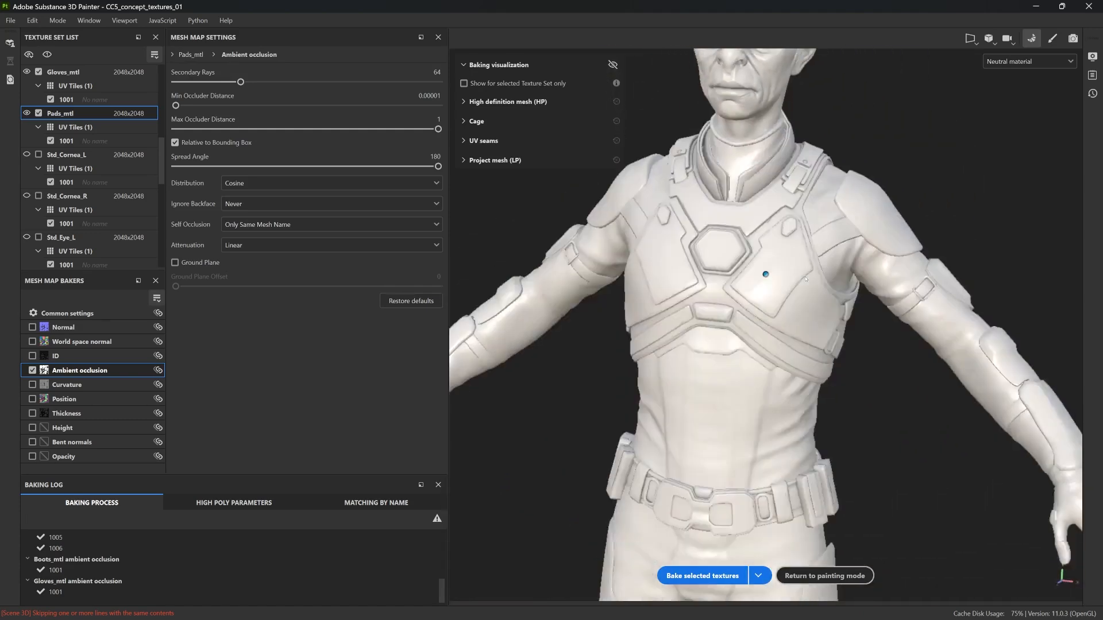
Search the online Substance 3D Assets for 'fabric' and drop satin_fabric onto the suit as a fill layer.
left_click(102, 37)
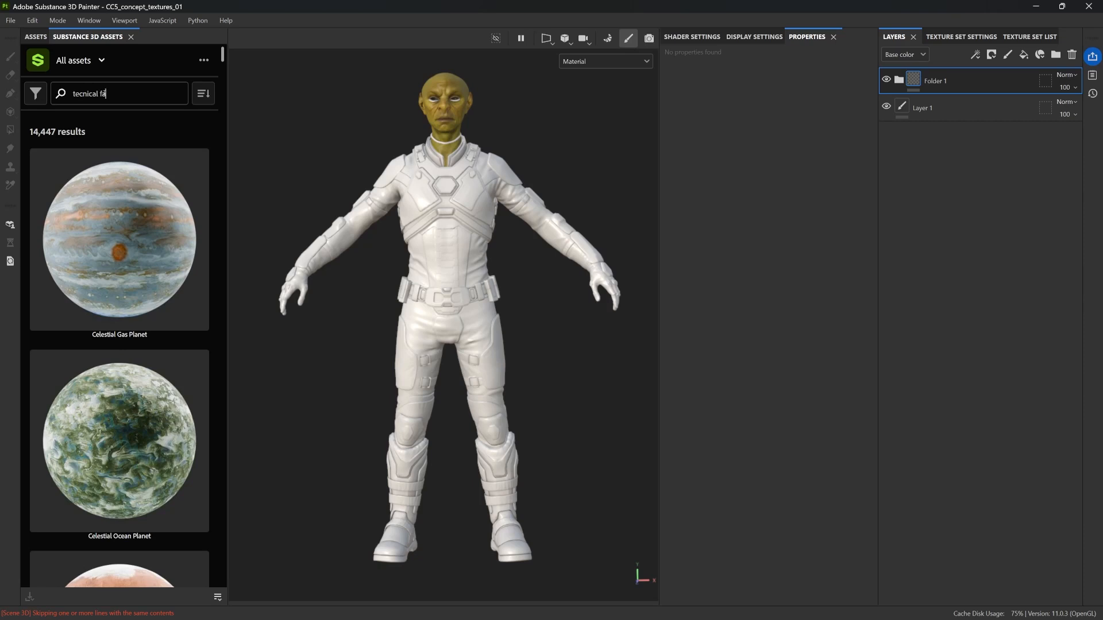
left_click(123, 93)
type("ic")
key("Return")
left_click(204, 94)
left_click(173, 115)
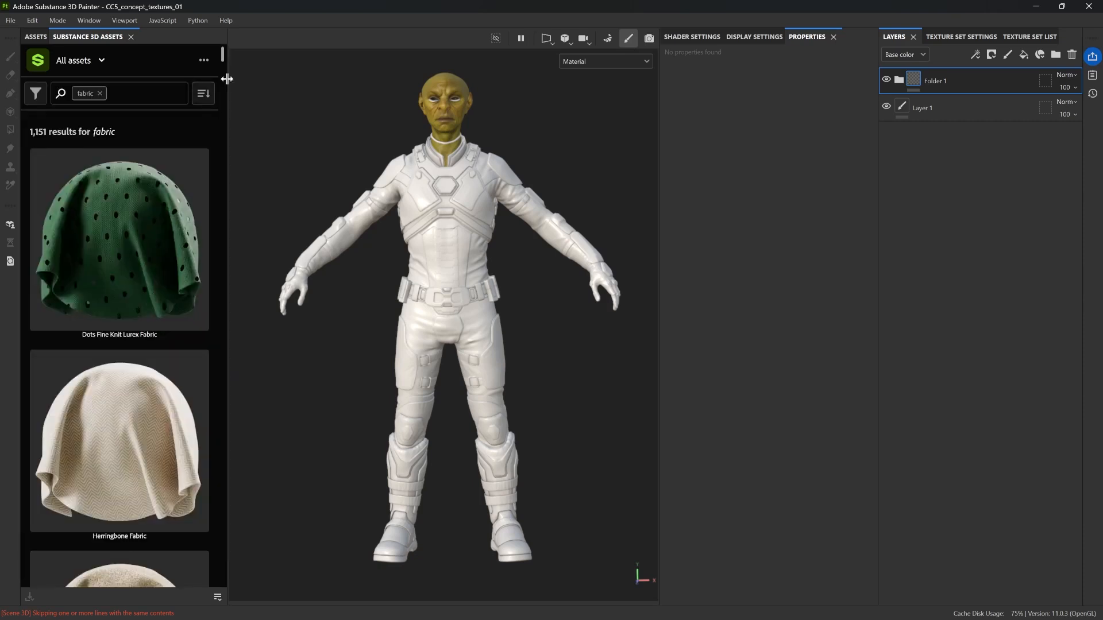
mouse_move(227, 77)
left_mouse_down()
mouse_move(246, 79)
mouse_move(227, 69)
left_mouse_up()
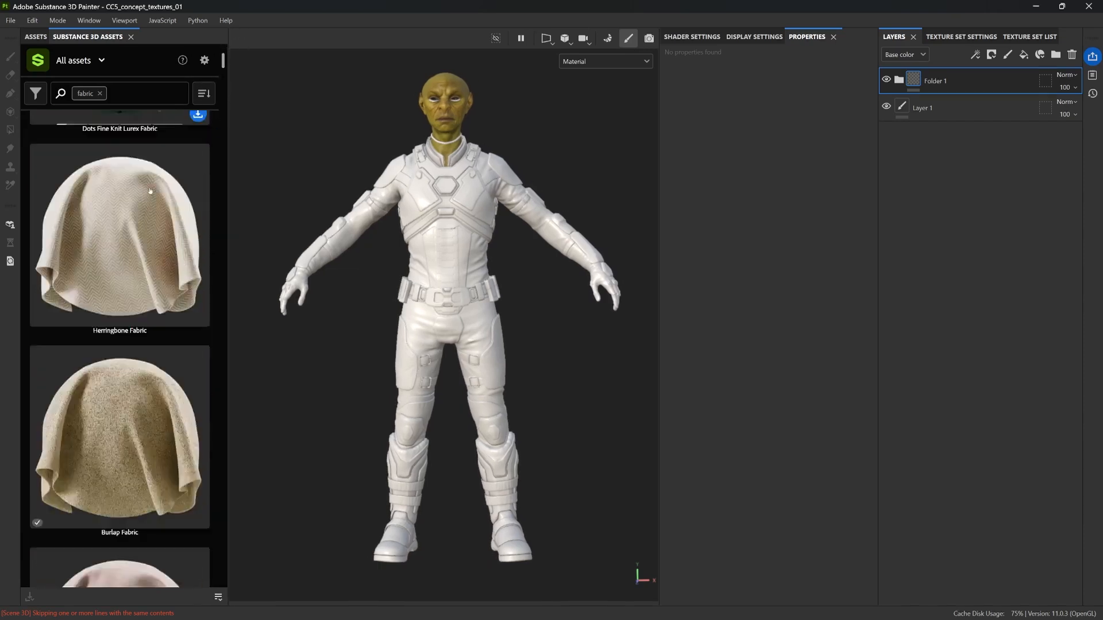
scroll(223, 68, "down", 2)
scroll(224, 67, "down", 3)
scroll(219, 87, "down", 2)
scroll(214, 121, "down", 2)
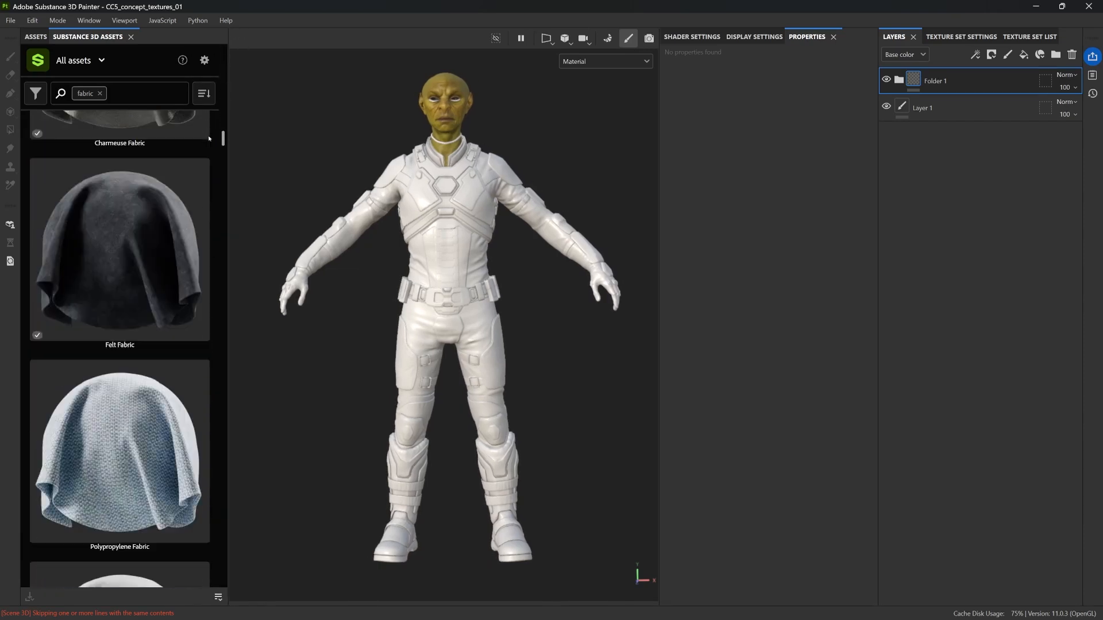
scroll(208, 155, "down", 2)
scroll(208, 155, "down", 3)
scroll(206, 200, "down", 3)
scroll(204, 246, "down", 3)
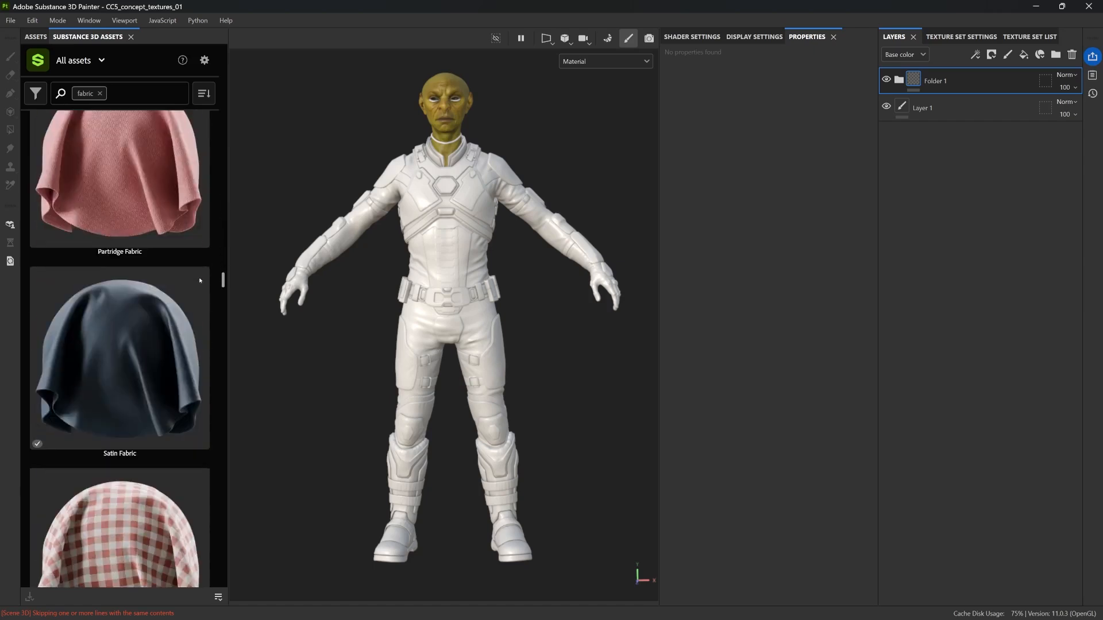
scroll(201, 293, "down", 3)
scroll(199, 336, "down", 2)
scroll(200, 332, "up", 3)
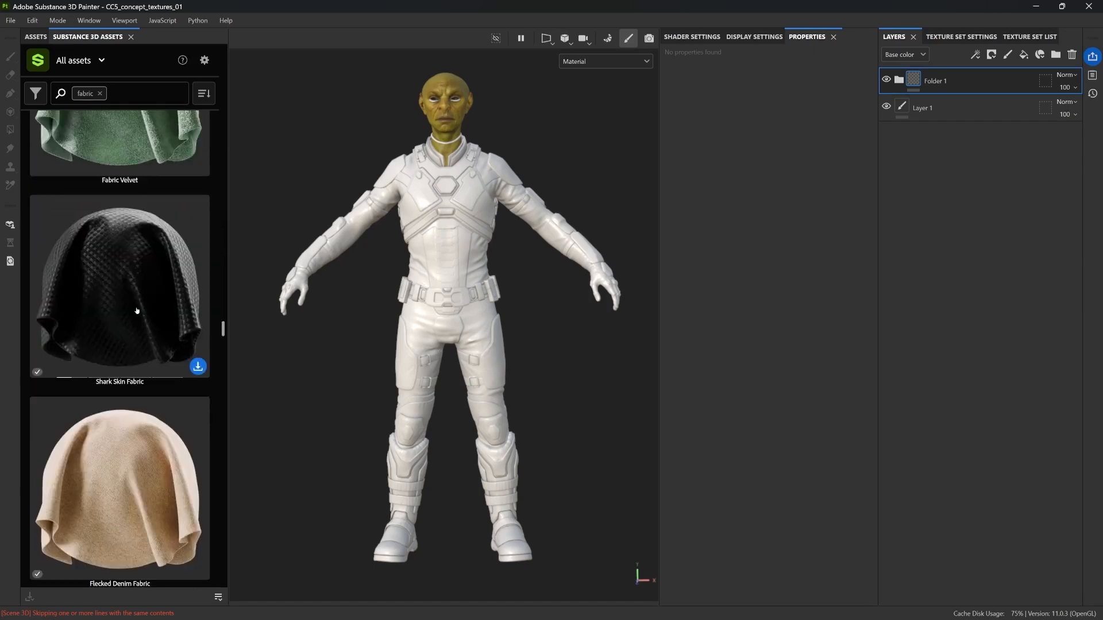
scroll(172, 383, "up", 2)
left_click_drag(223, 327, 222, 365)
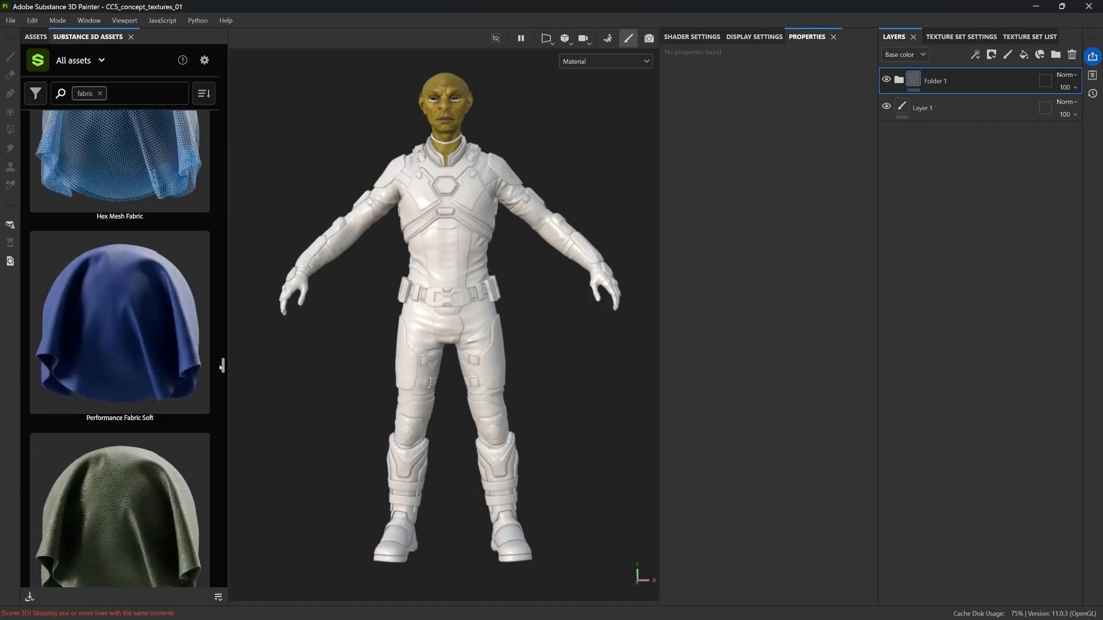
scroll(189, 375, "down", 3)
scroll(185, 371, "down", 3)
scroll(181, 365, "down", 3)
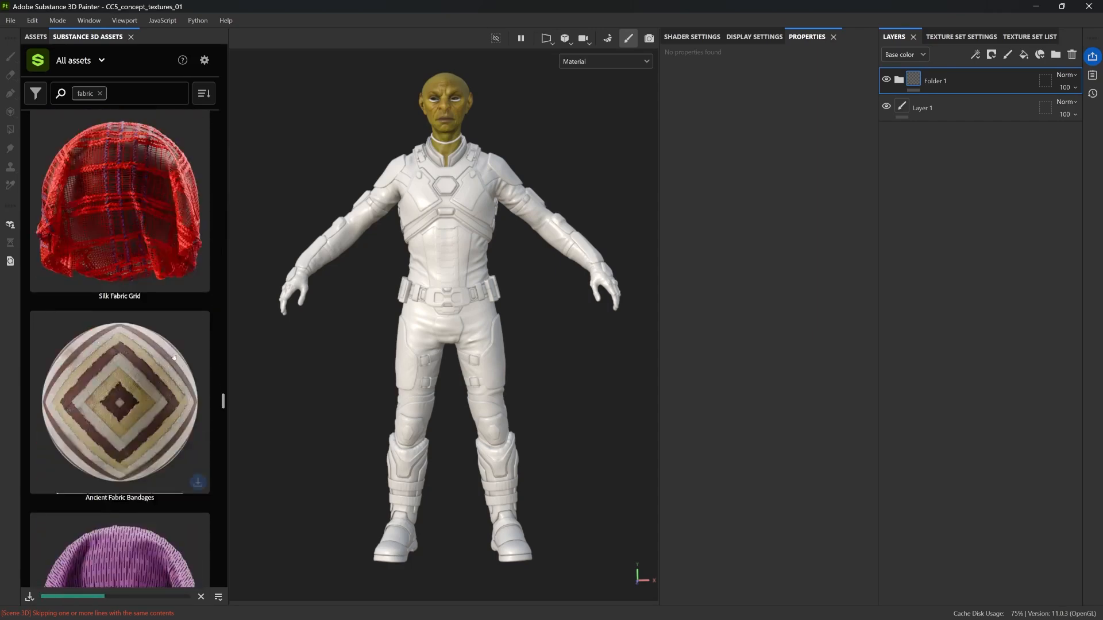
scroll(175, 356, "down", 2)
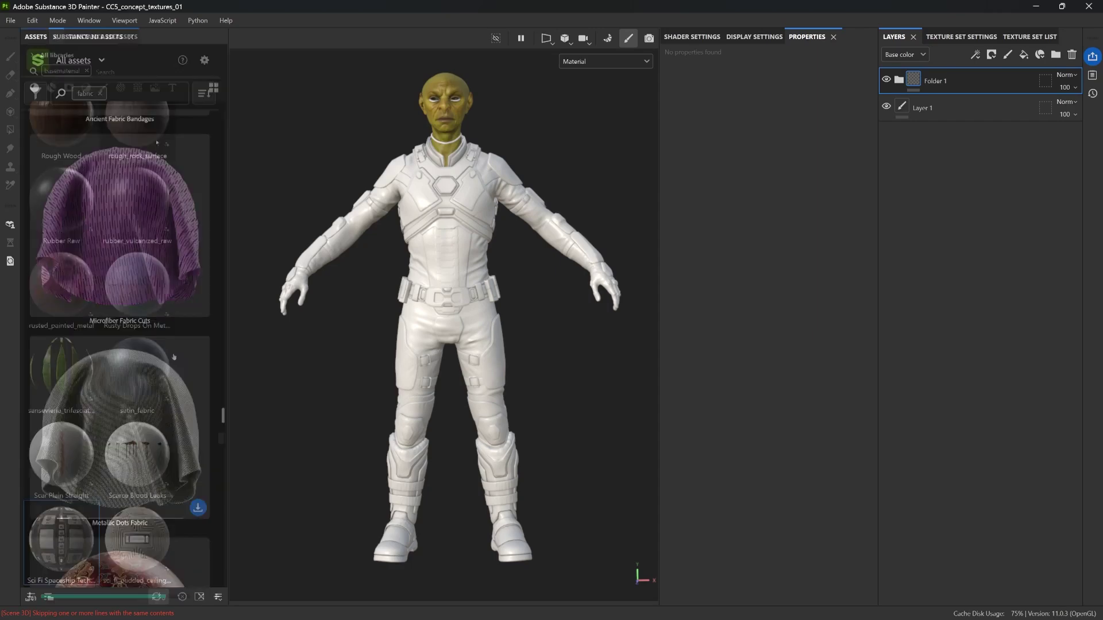
mouse_move(168, 360)
left_mouse_down()
mouse_move(468, 295)
mouse_move(452, 202)
left_mouse_up()
scroll(453, 201, "up", 10)
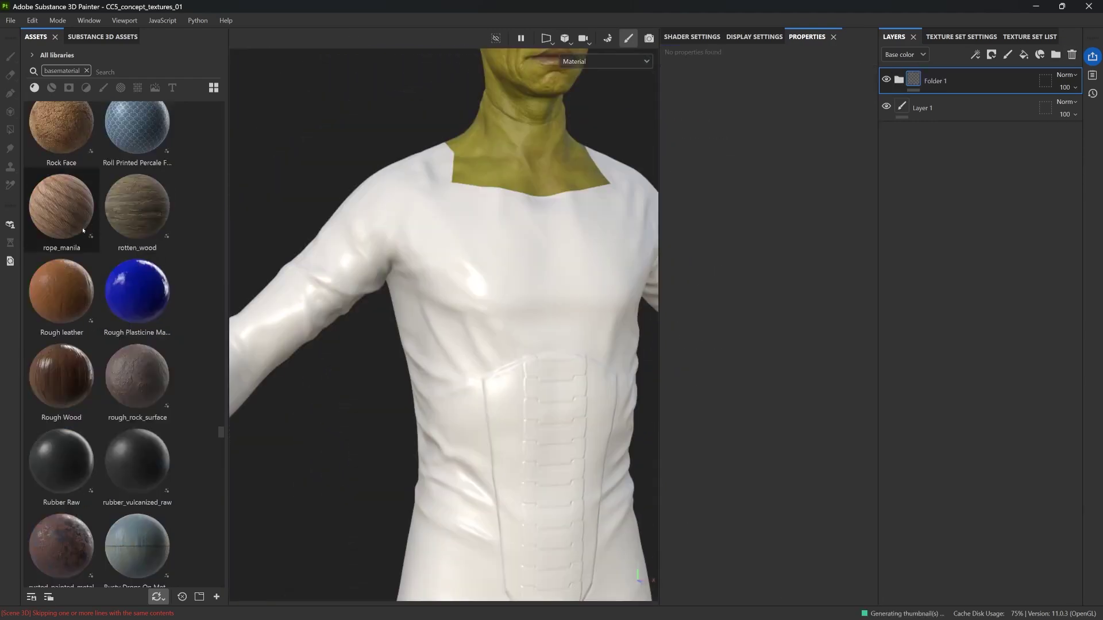
scroll(135, 406, "down", 3)
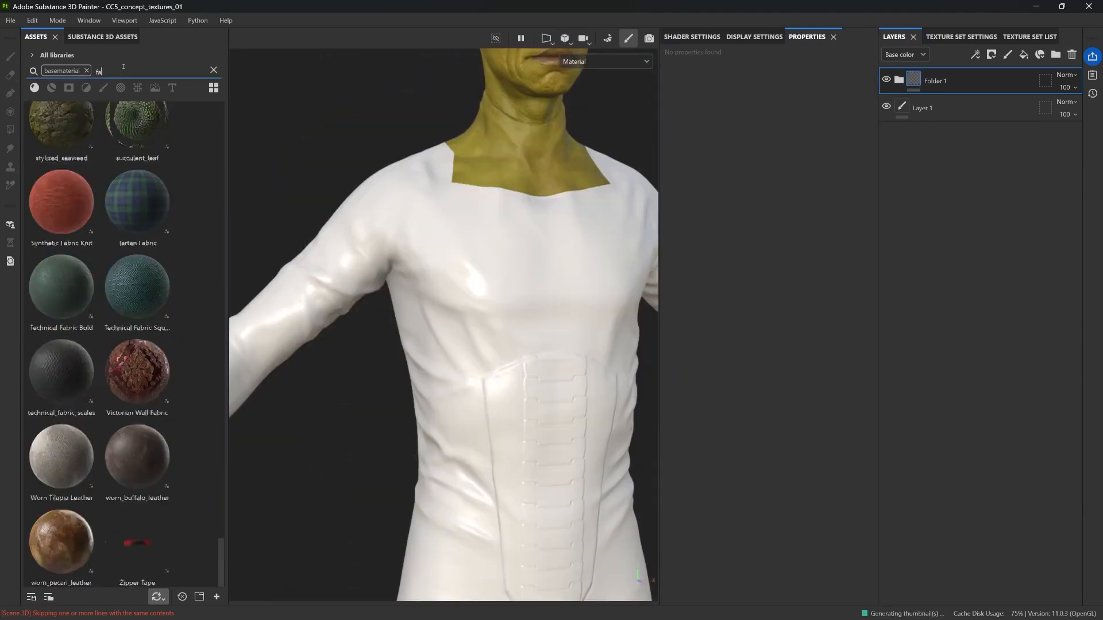
scroll(136, 405, "down", 2)
Add Technical Fabric Square Armor, microfiber helix emboss and Interlacing Emboss as fill layers on the suit.
left_click_drag(61, 457, 448, 301)
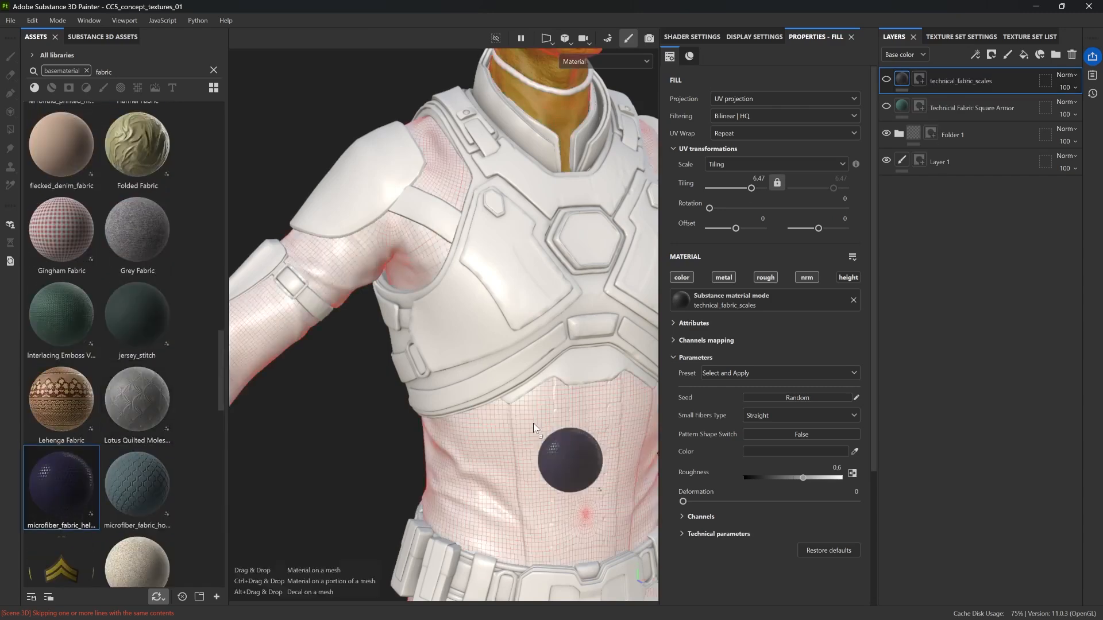
left_click_drag(61, 487, 565, 456)
left_click_drag(61, 315, 468, 463)
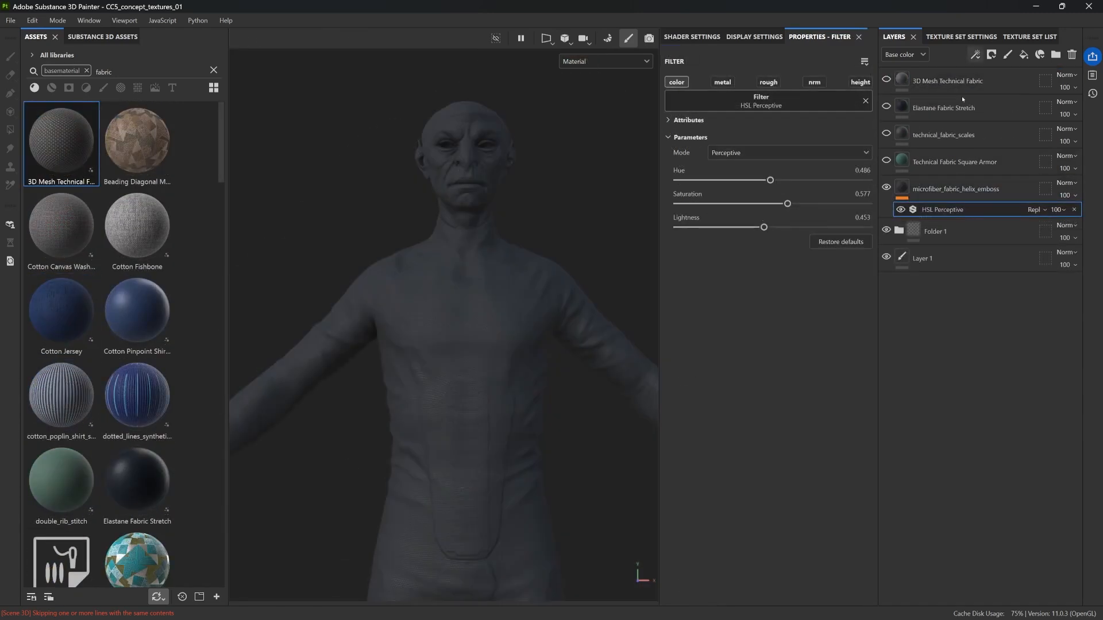
Group the fabric layers into a folder with a paintable black/white mask.
left_click(926, 186, "shift")
key("ctrl+g")
left_click(974, 54)
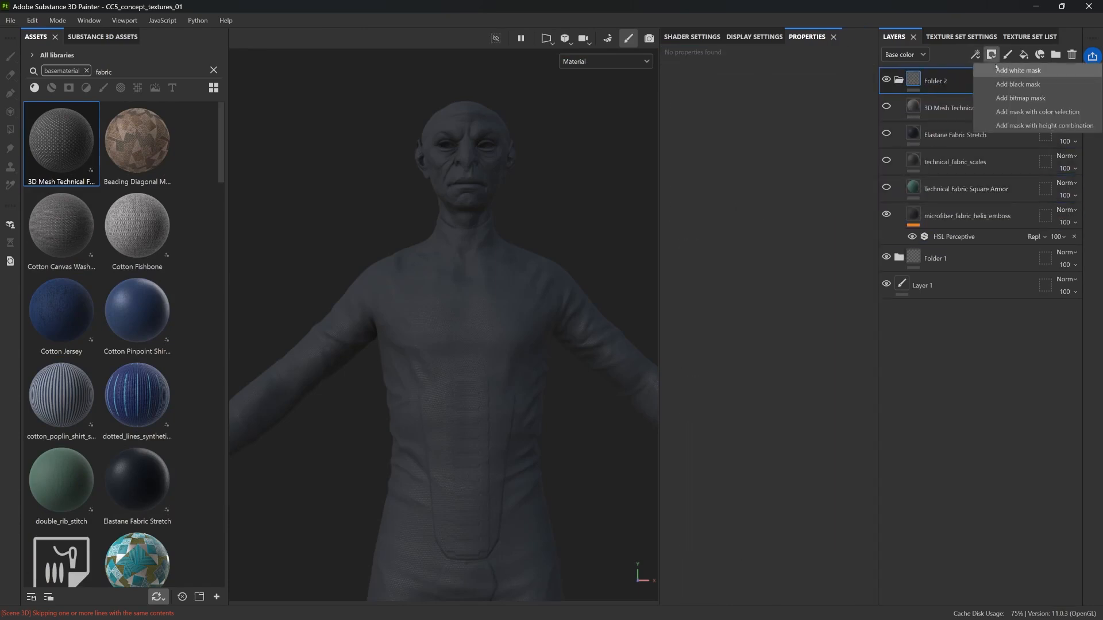
left_click(982, 76)
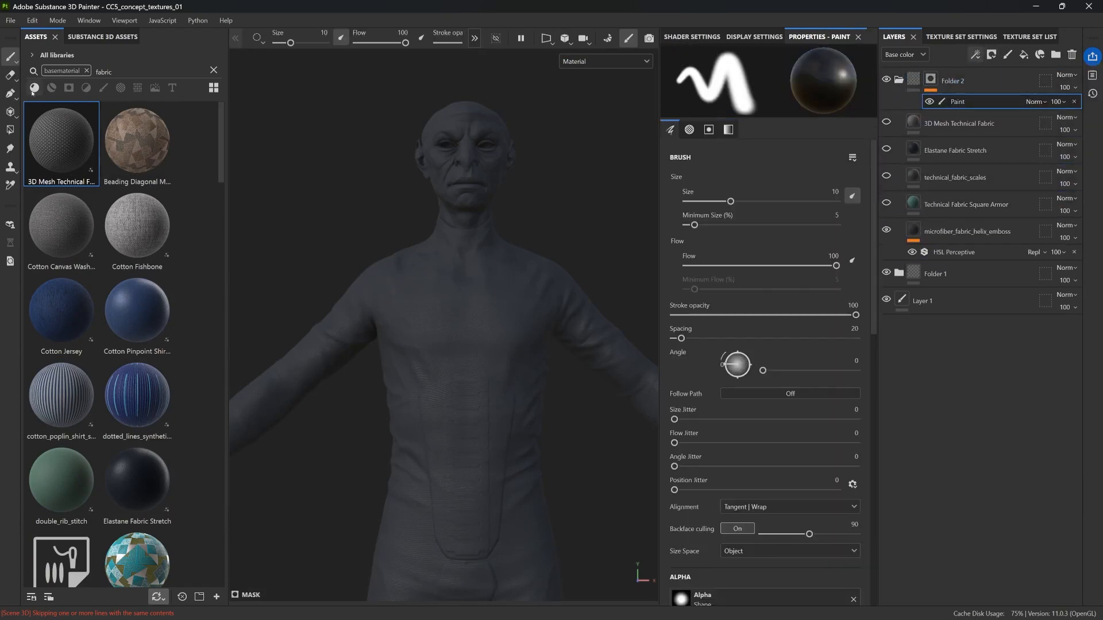
Clear the asset search and pick the Basic Hard brush for mask painting.
left_click(86, 71)
left_click(214, 71)
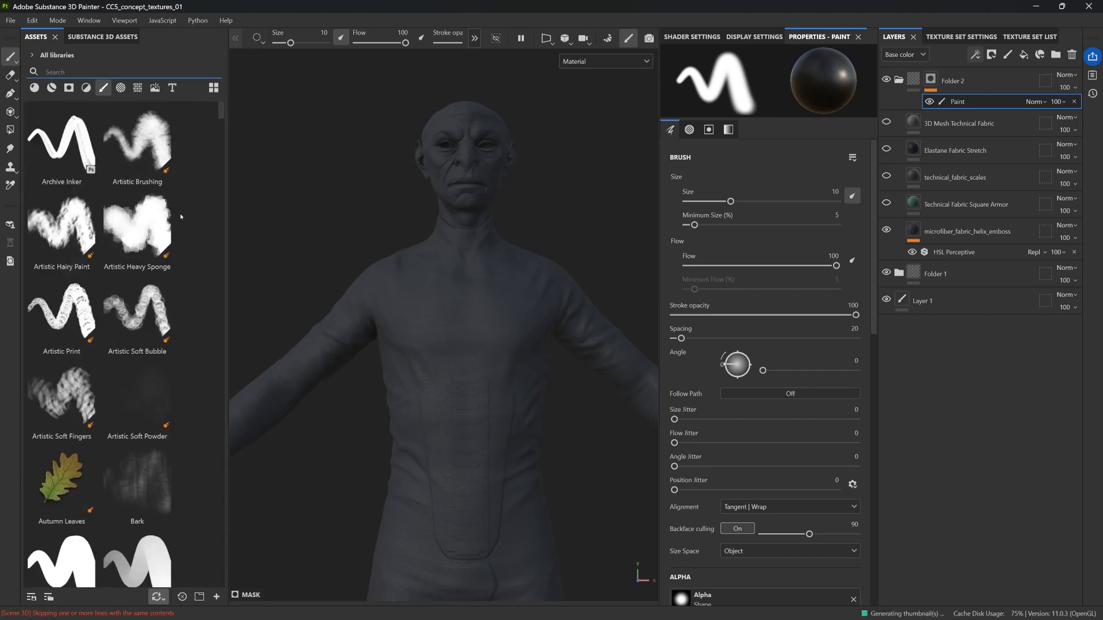
left_click(62, 543)
left_click(474, 39)
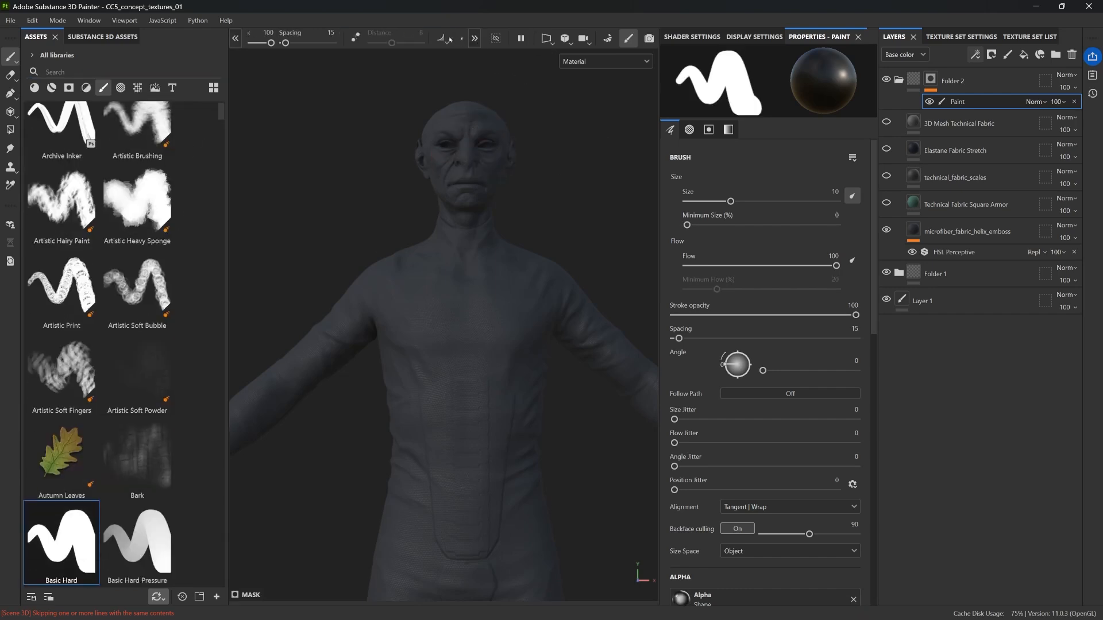
scroll(566, 129, "up", 5)
Paint the mask over the head, neck and collar edge so the skin shows through.
left_click(451, 284)
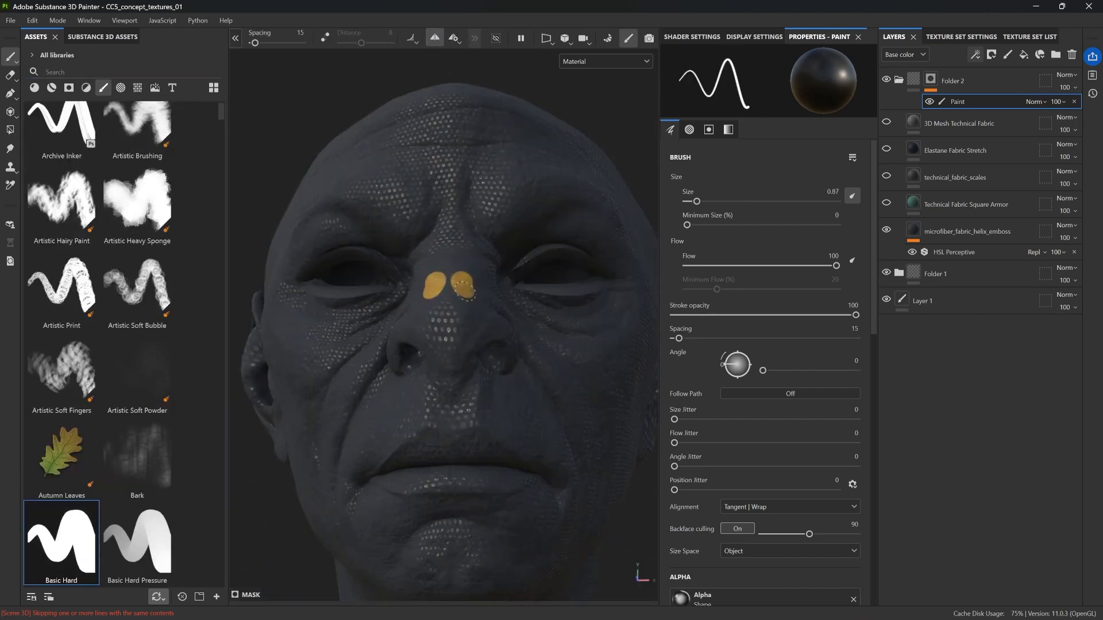
scroll(458, 365, "down", 2)
left_click_drag(458, 364, 442, 307, "alt")
mouse_move(552, 284)
left_mouse_down()
mouse_move(492, 370)
mouse_move(468, 233)
mouse_move(362, 284)
left_mouse_up()
left_click_drag(267, 152, 473, 296)
left_click_drag(363, 345, 534, 345)
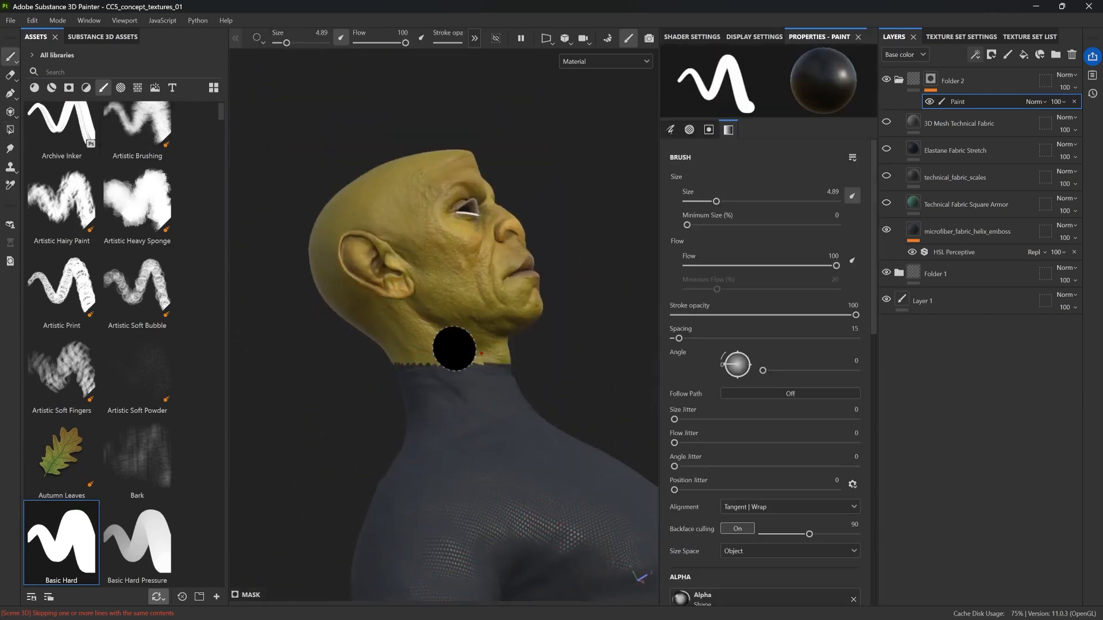
scroll(453, 377, "up", 5)
scroll(346, 340, "up", 3)
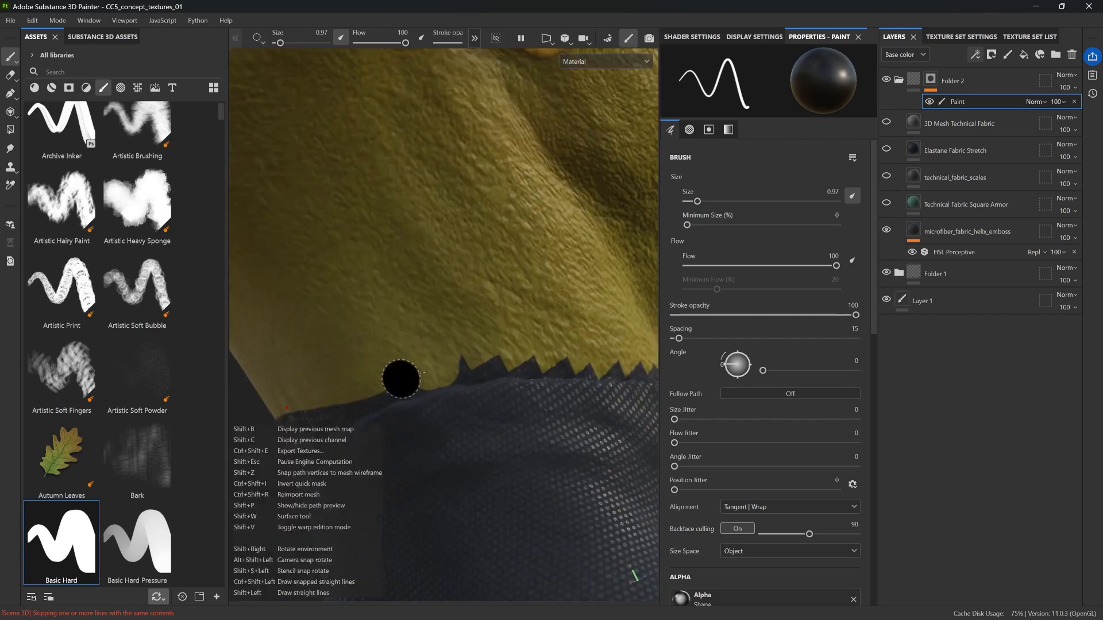
left_click_drag(497, 356, 395, 385, "alt")
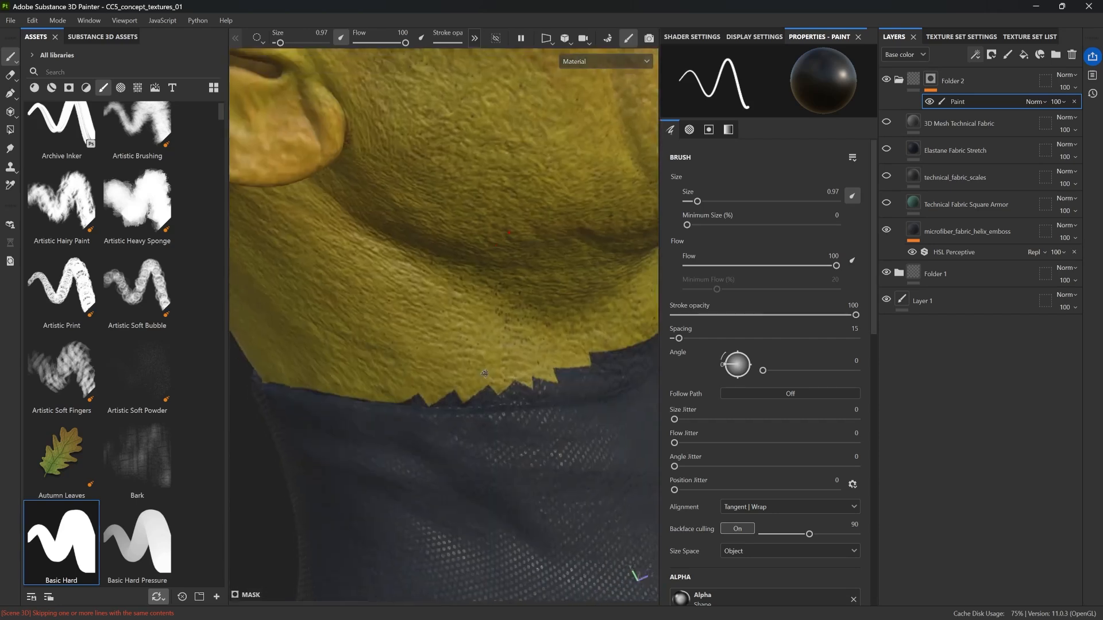
mouse_move(561, 375)
left_mouse_down("alt")
mouse_move(451, 399)
mouse_move(536, 380)
left_mouse_up("alt")
scroll(536, 380, "down", 3)
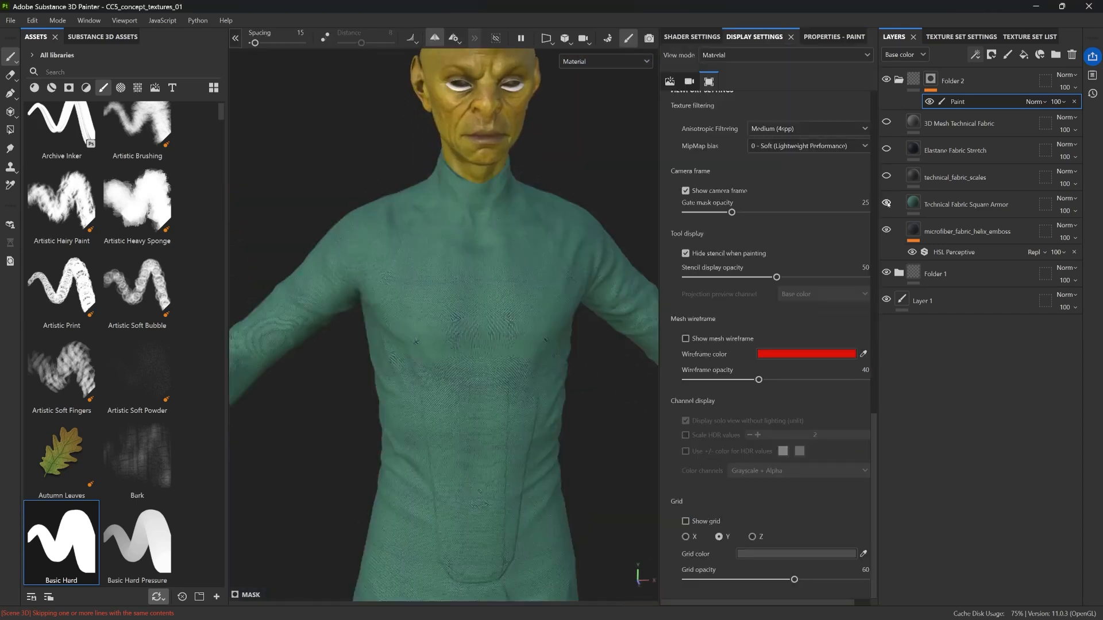
Raise technical_fabric_scales' normal intensity to full and tweak its contrast, luminosity, roughness and hue.
left_click(955, 177)
left_click(690, 37)
left_click(827, 38)
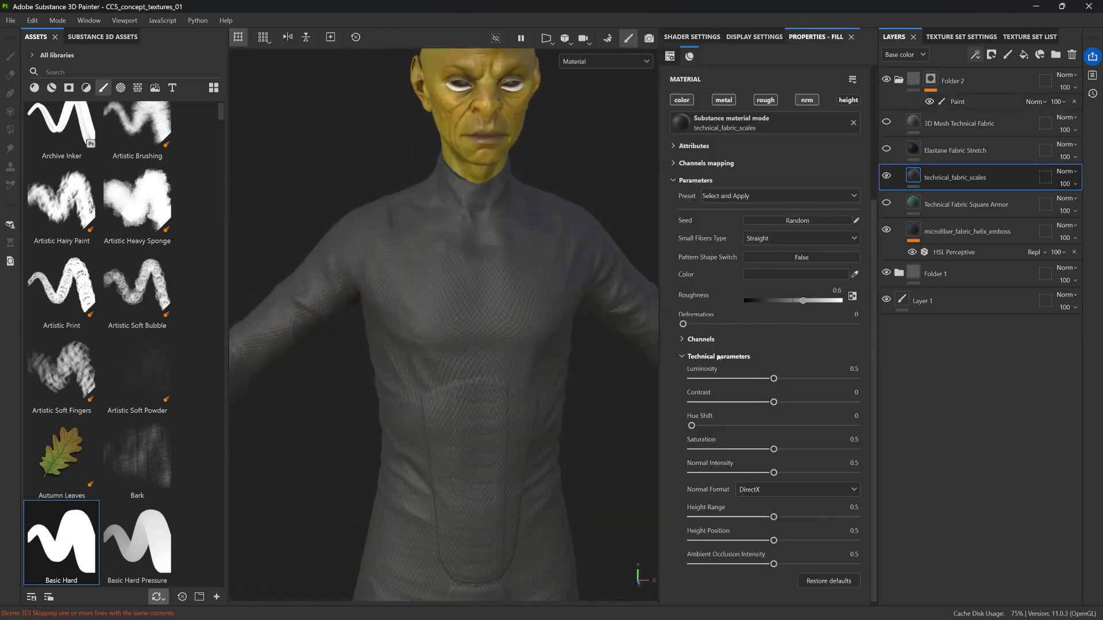
left_click_drag(792, 468, 858, 473)
scroll(486, 341, "up", 3)
scroll(487, 340, "up", 3)
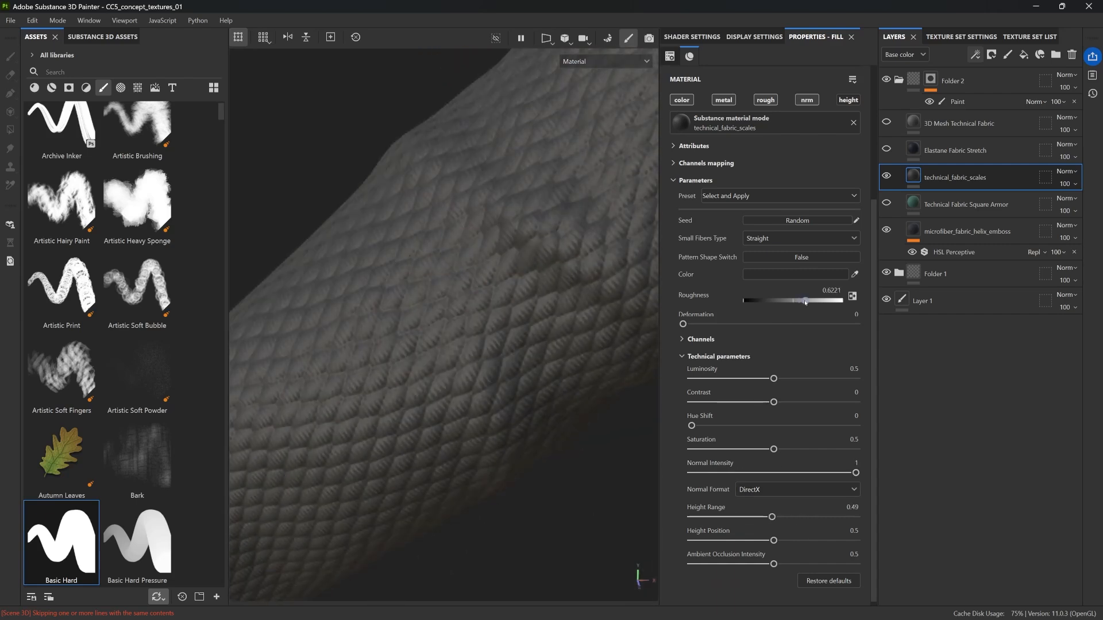
mouse_move(774, 401)
left_mouse_down()
mouse_move(800, 401)
mouse_move(769, 378)
left_mouse_up()
scroll(486, 340, "down", 3)
left_click_drag(806, 301, 810, 301)
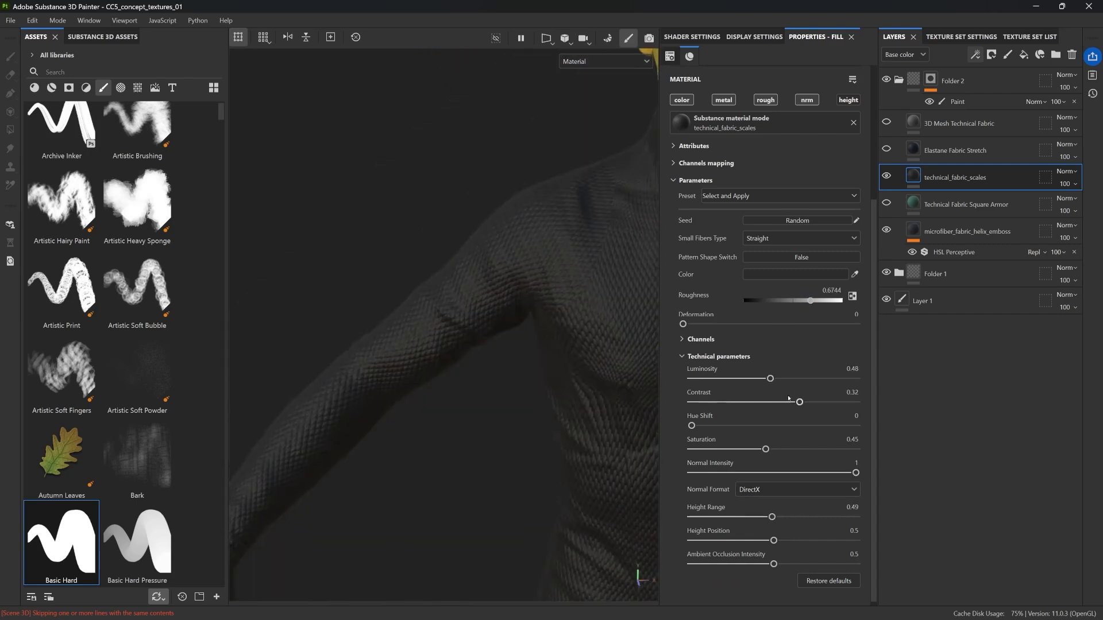
left_click_drag(790, 401, 791, 402)
left_click_drag(691, 425, 729, 426)
scroll(439, 325, "down", 2)
scroll(598, 200, "down", 3)
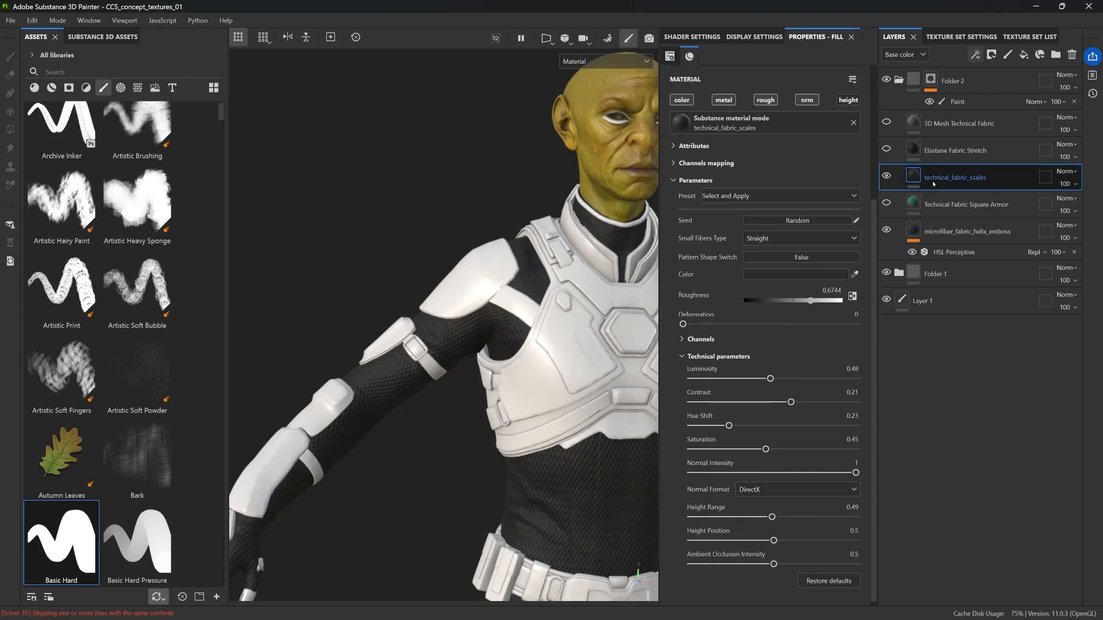
Put the scales layer in its own folder with a paintable mask and enlarge the brush.
left_click(991, 54)
left_click(962, 180)
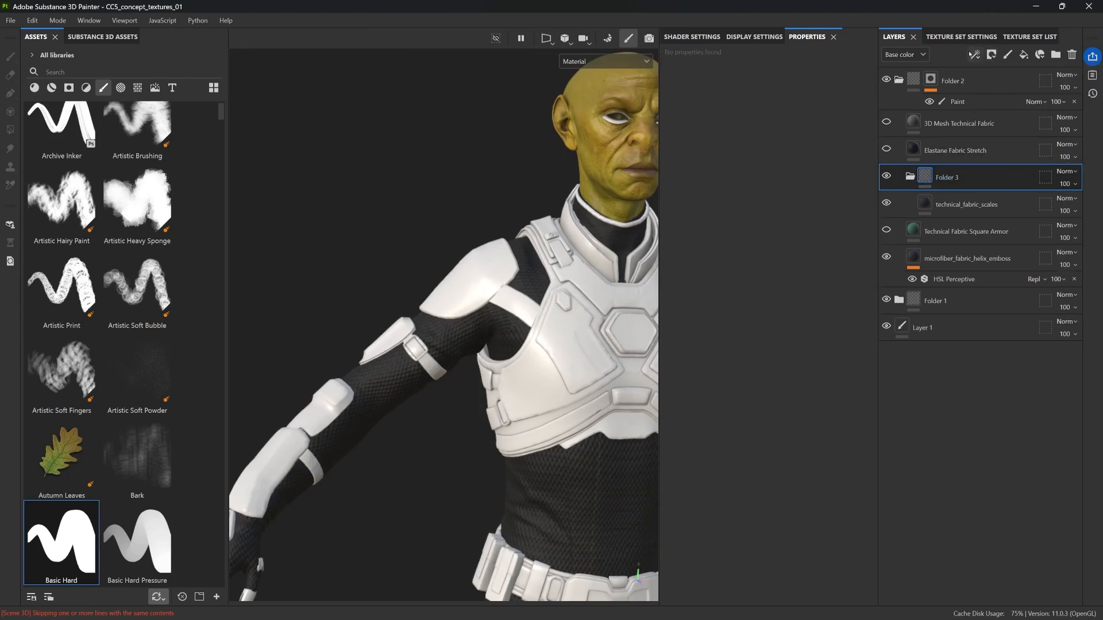
left_click(1007, 55)
left_click(1055, 54)
key("bracketright")
key("bracketright")
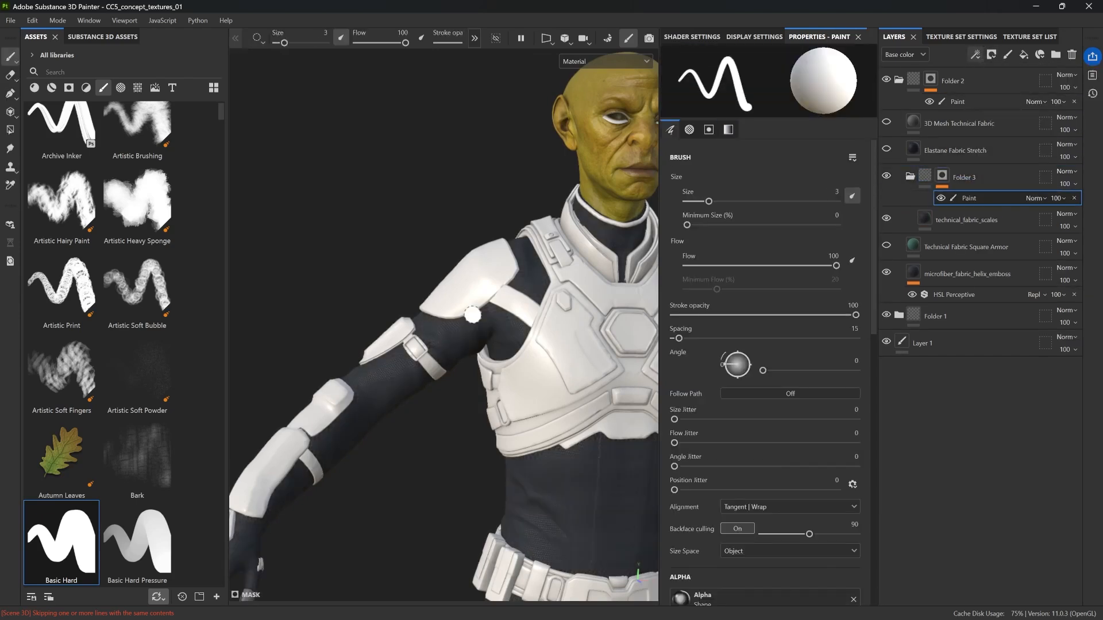
scroll(489, 336, "down", 3)
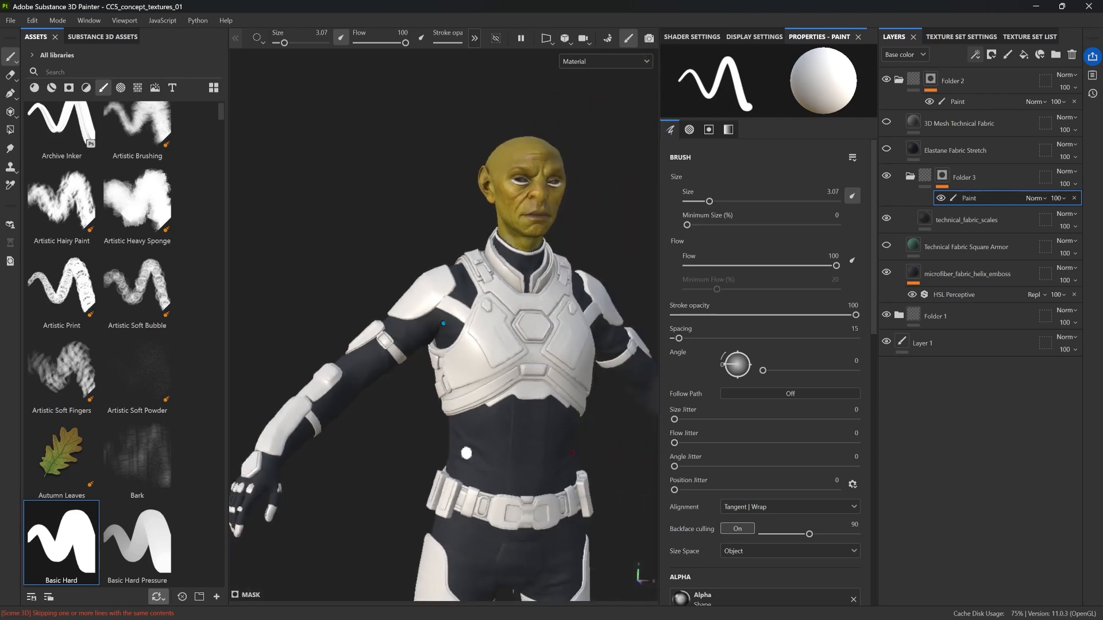
scroll(483, 394, "up", 6)
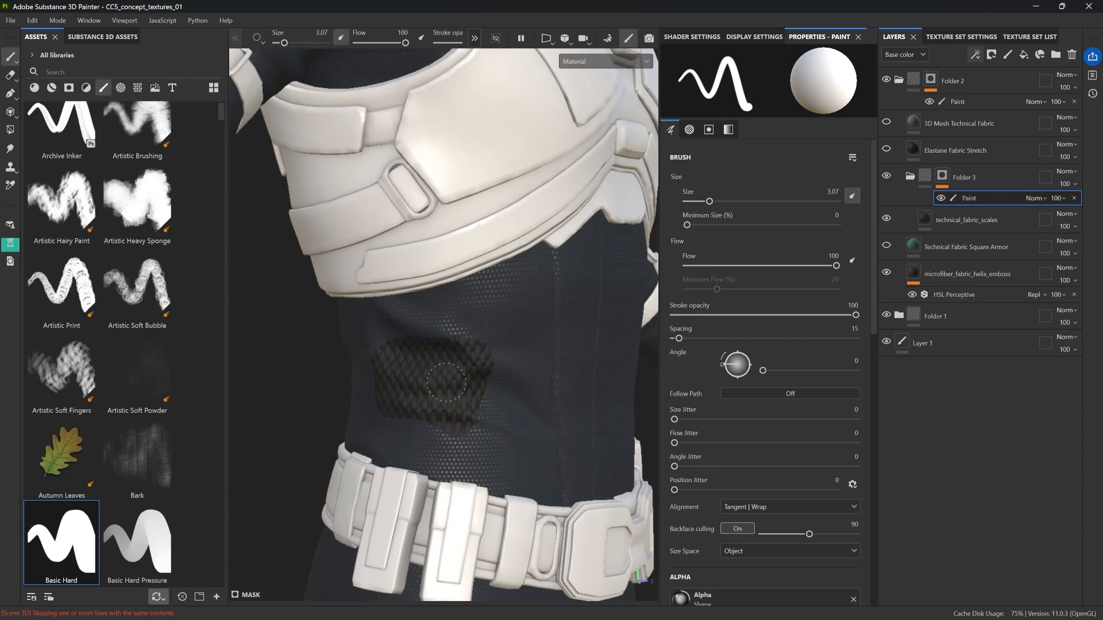
Clear the old patch and trace a closed Paint Along Path outline on the lower torso.
left_click(418, 347)
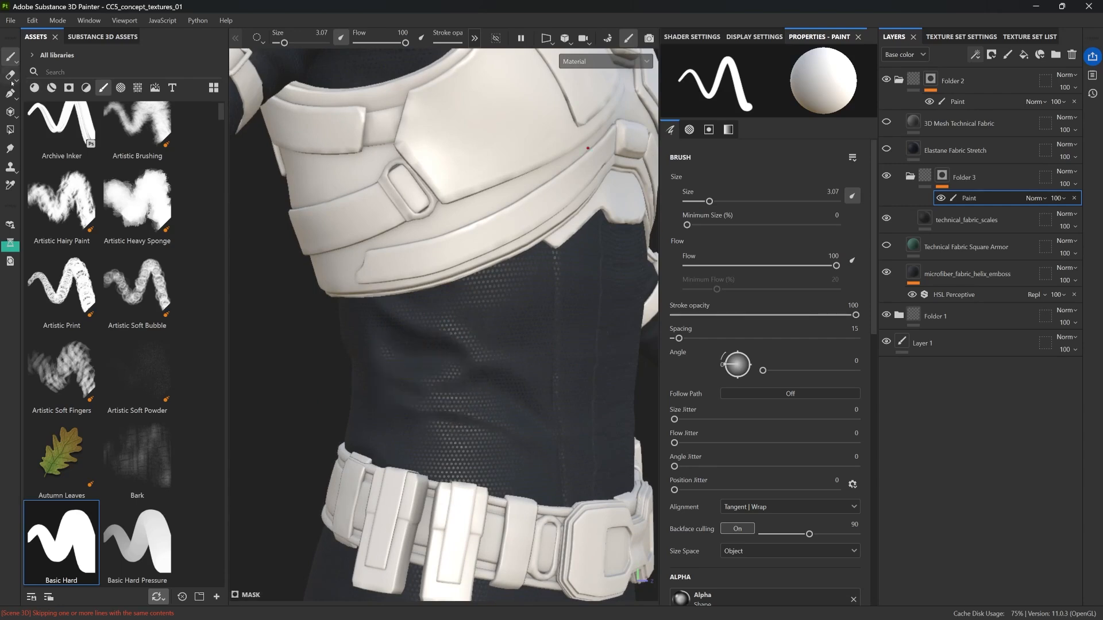
key("p")
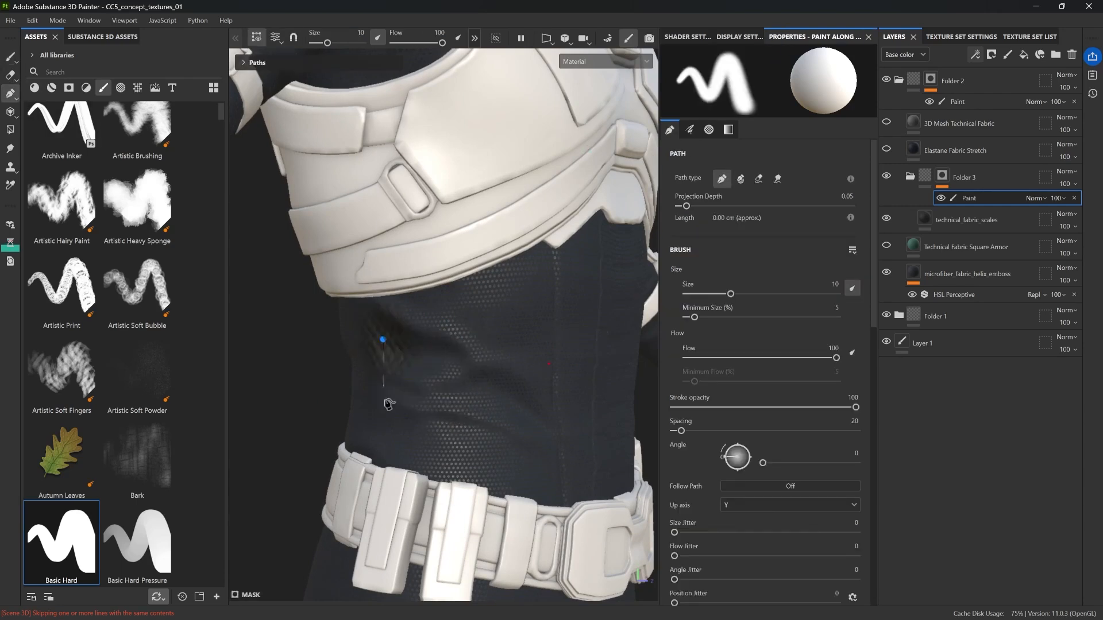
left_click(377, 420)
left_click(436, 429)
left_click(514, 465)
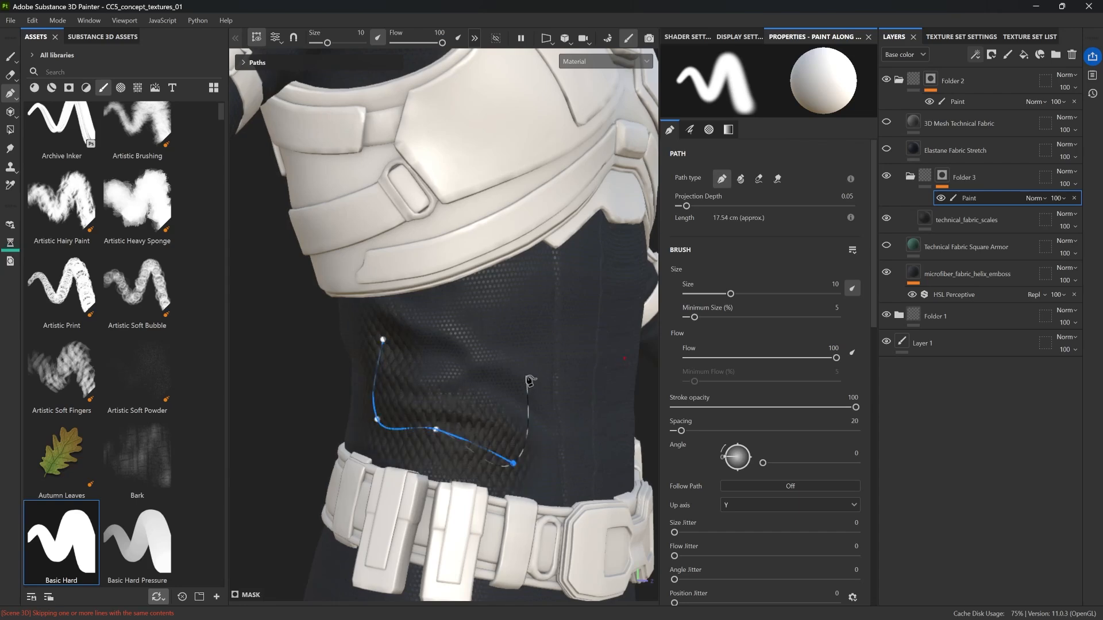
left_click(476, 321)
left_click(414, 342)
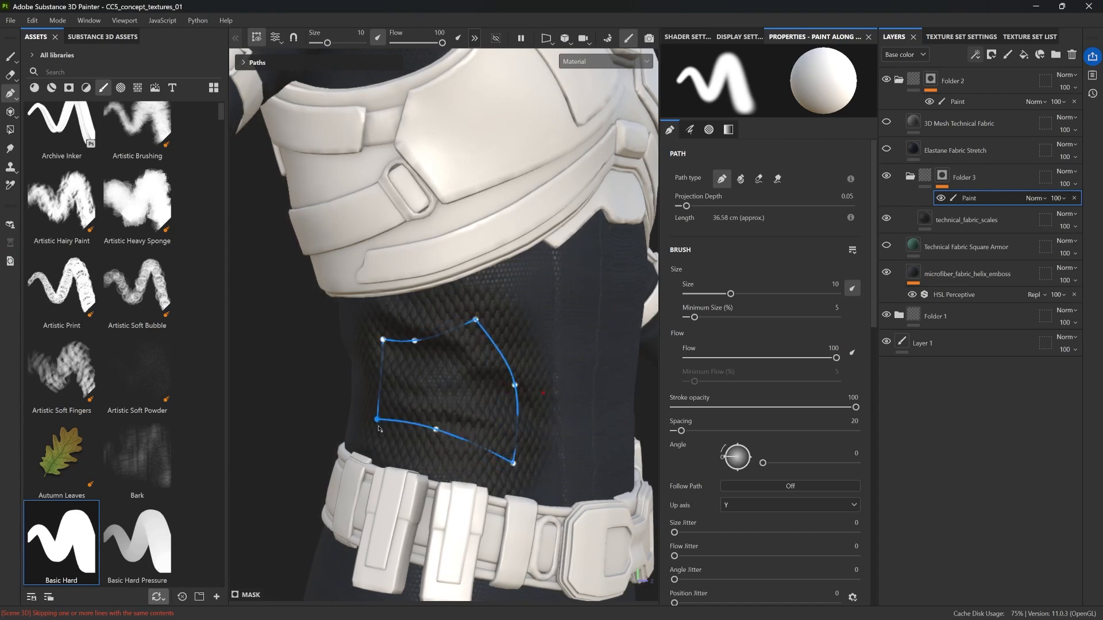
left_click_drag(383, 422, 448, 405, "alt")
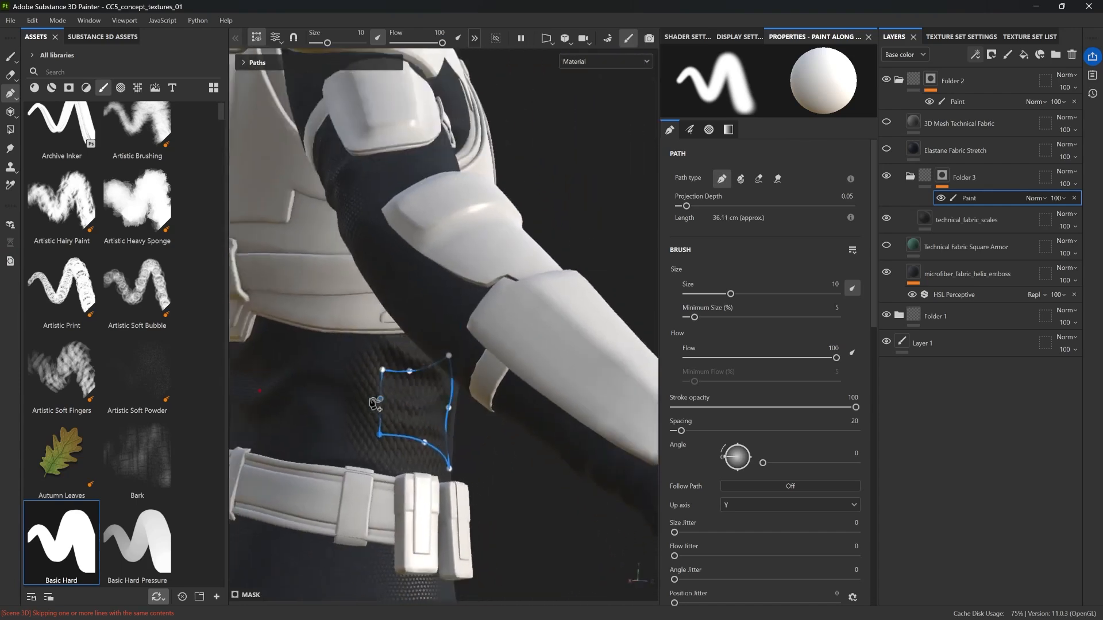
scroll(448, 406, "down", 3)
scroll(500, 417, "up", 3)
scroll(500, 418, "down", 3)
scroll(500, 418, "up", 3)
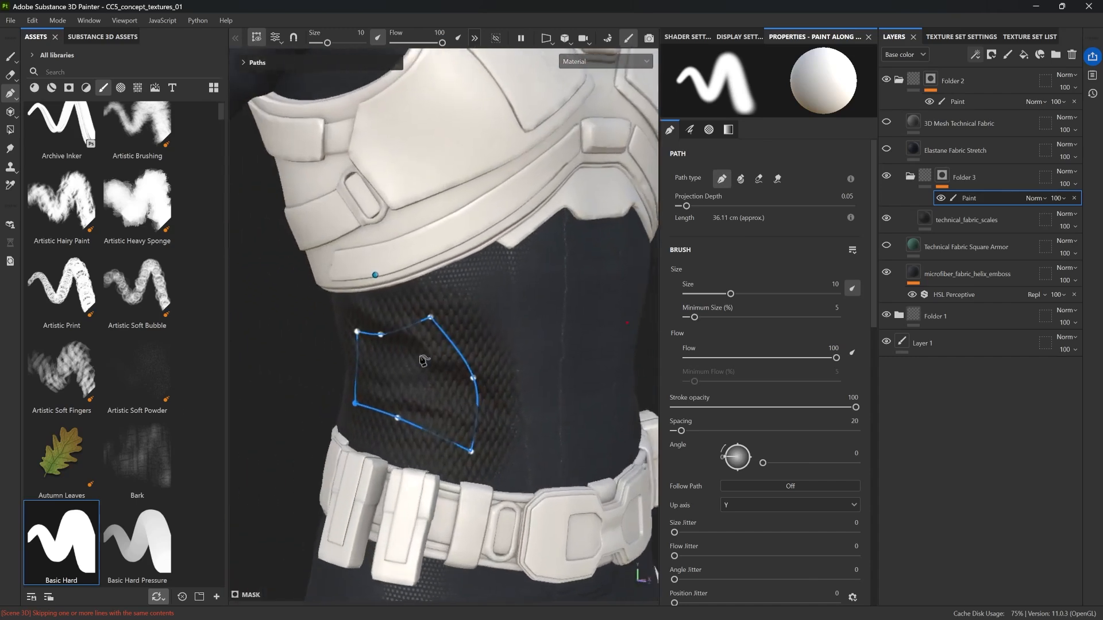
Stroke the outline with the Basic Hard brush at a thin size of about 1.13.
left_click(70, 523)
left_click_drag(731, 294, 698, 294)
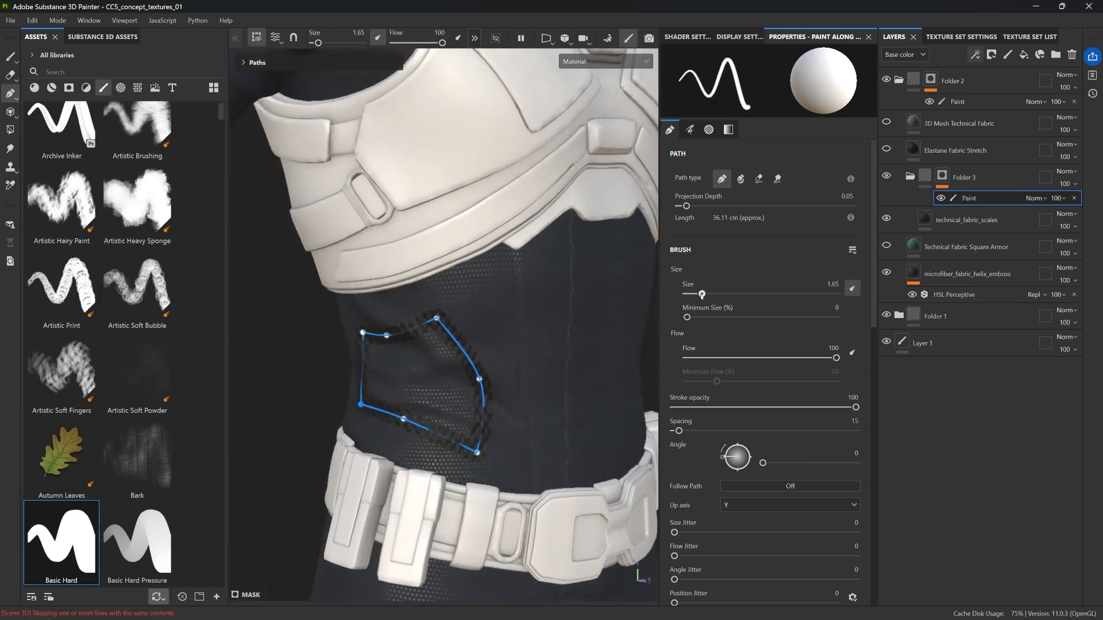
scroll(414, 327, "up", 3)
Add a Fill Area Mask filter so the outlined patch fills with the scale fabric.
left_click(975, 54)
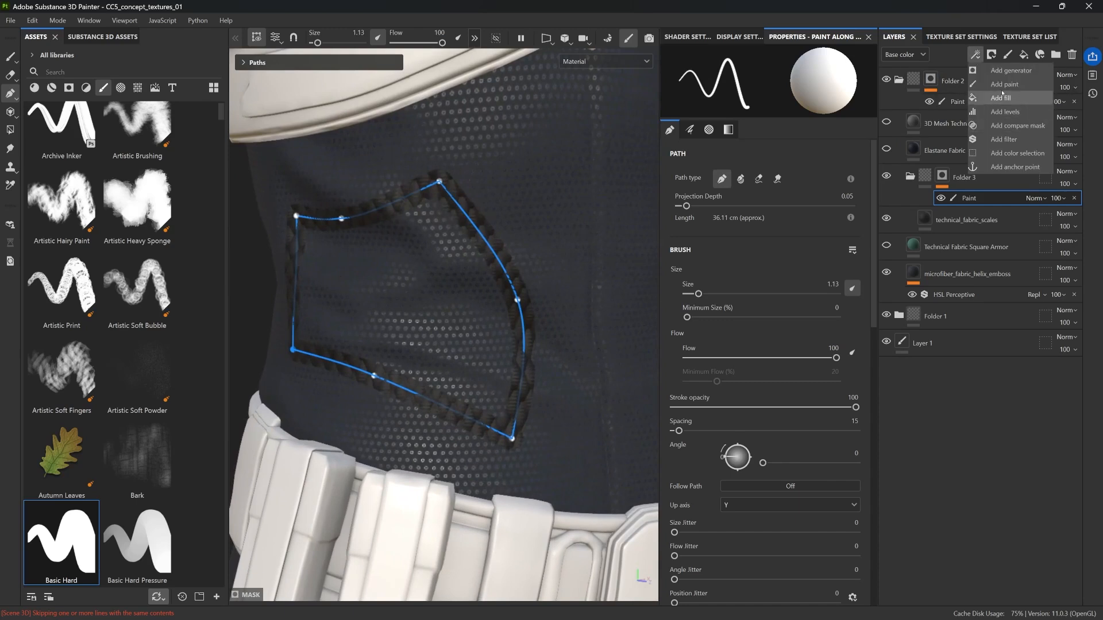
left_click(1004, 139)
left_click(766, 85)
type("hs")
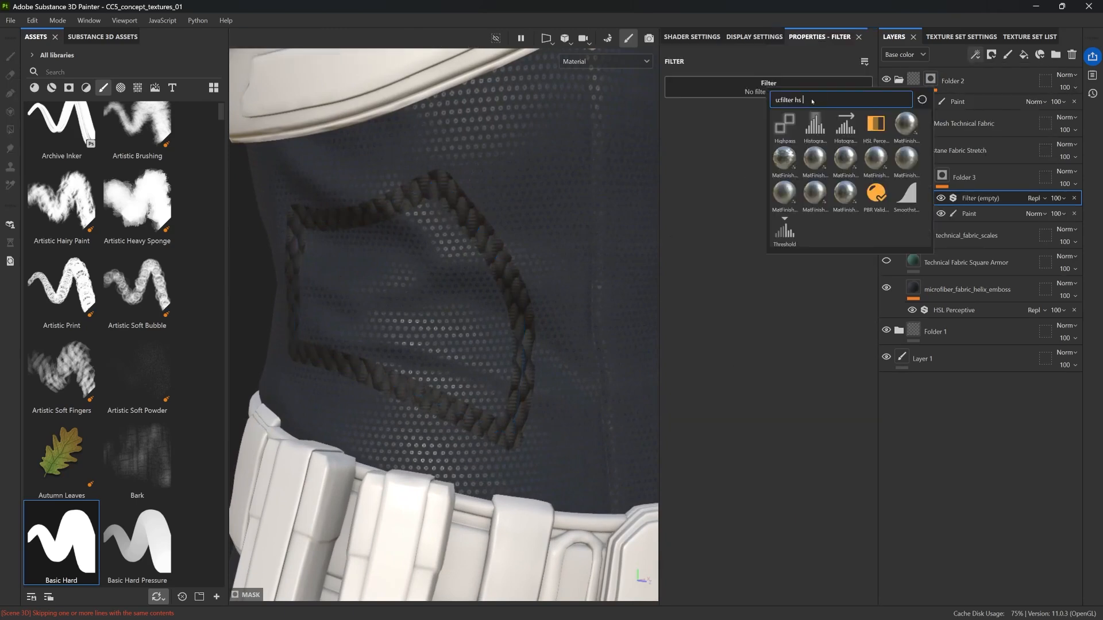
key("BackSpace")
key("BackSpace")
type("fill")
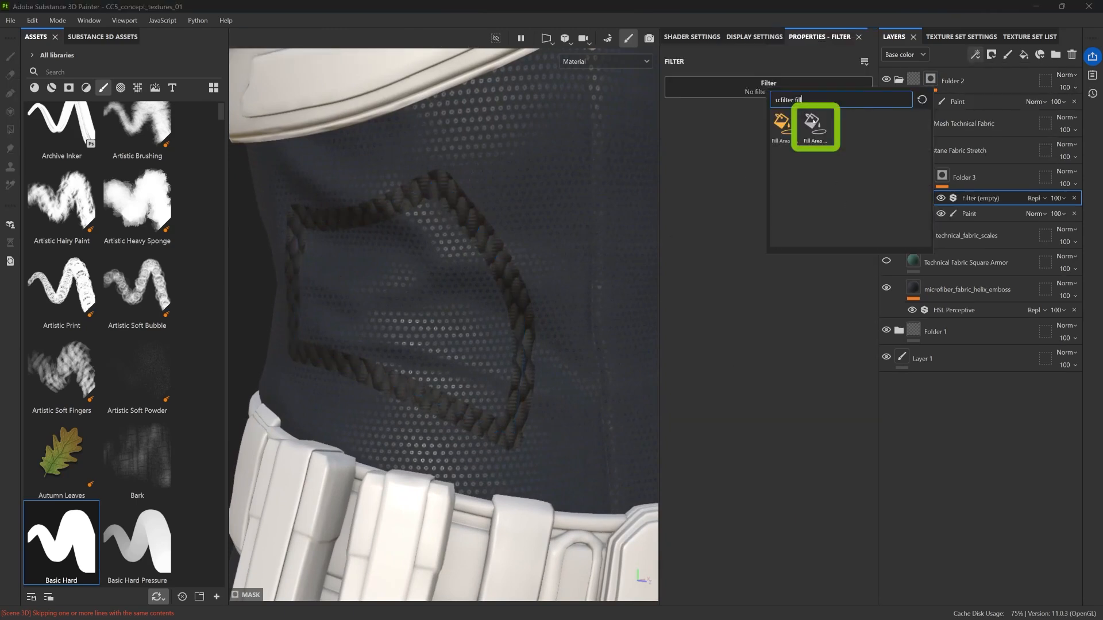
left_click(812, 123)
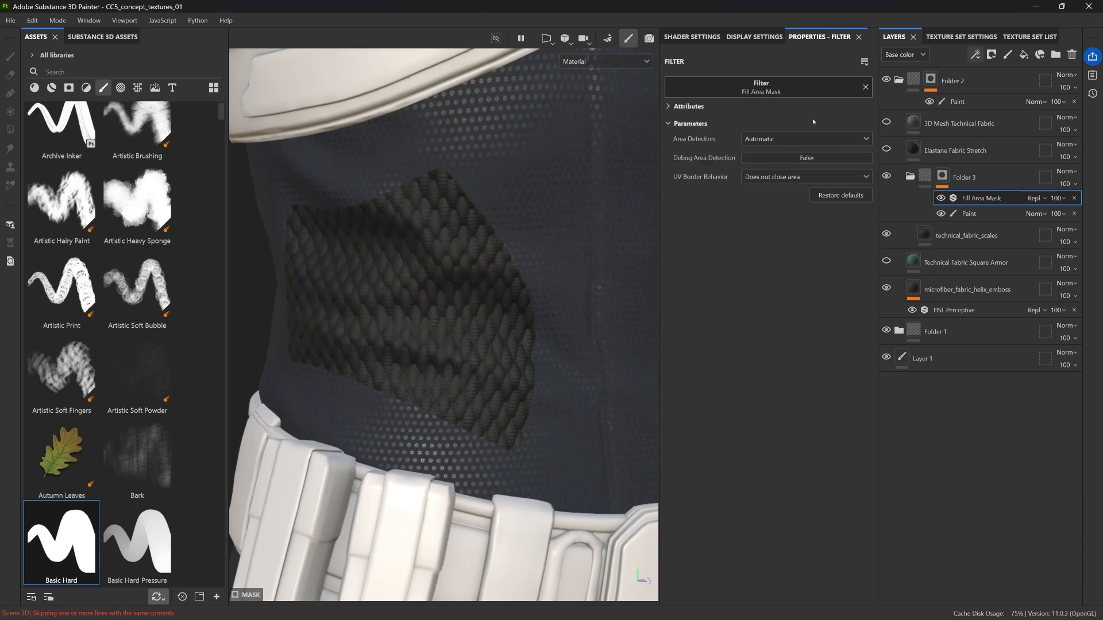
Drag the patch's path corners to reshape it, then commit the path and start a new paint layer.
left_click(965, 213)
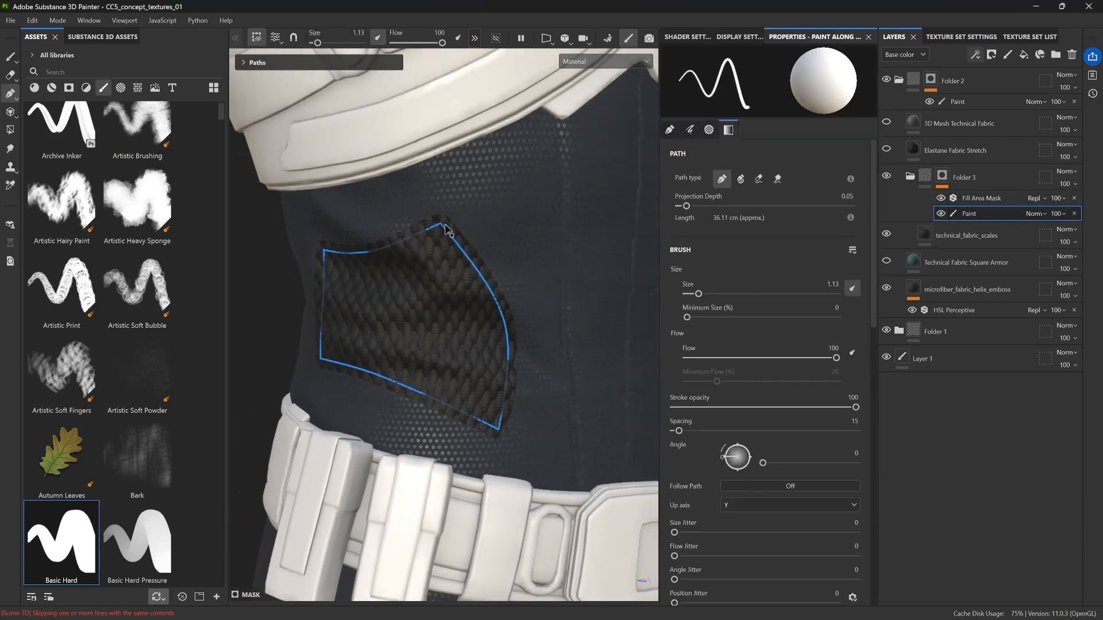
left_click_drag(439, 221, 458, 216)
left_click_drag(502, 317, 477, 319)
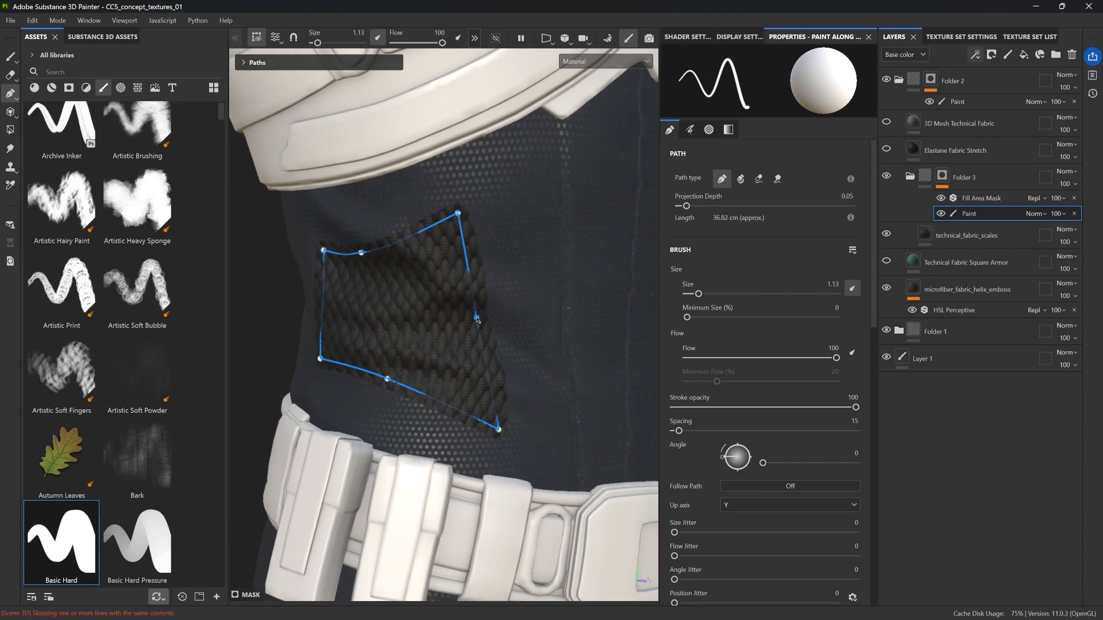
left_click_drag(497, 430, 464, 431)
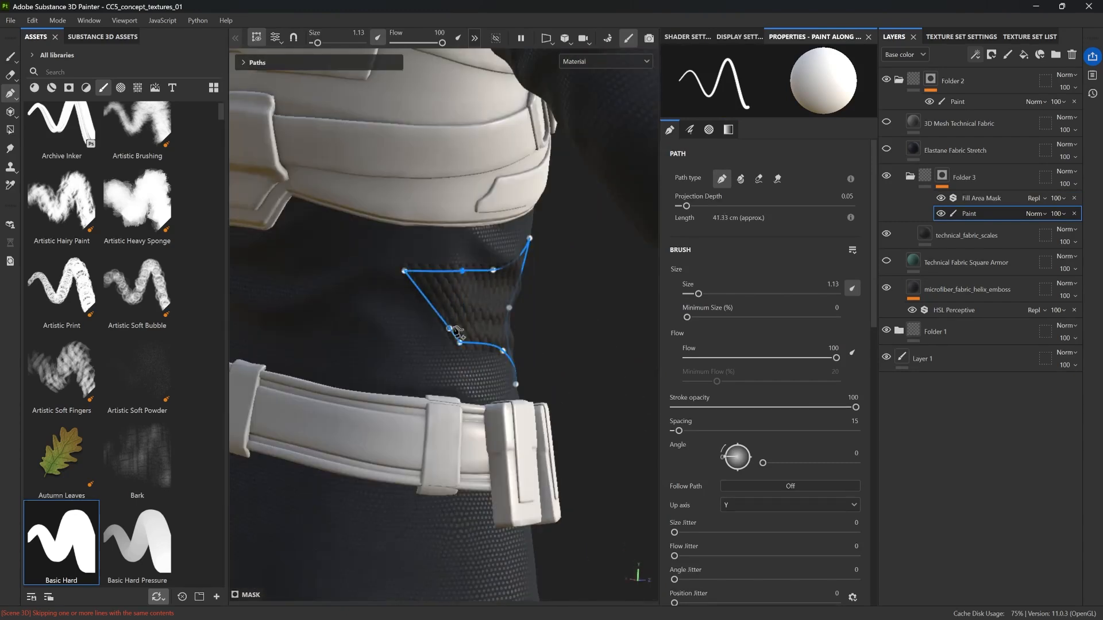
left_click_drag(412, 346, 491, 290, "alt")
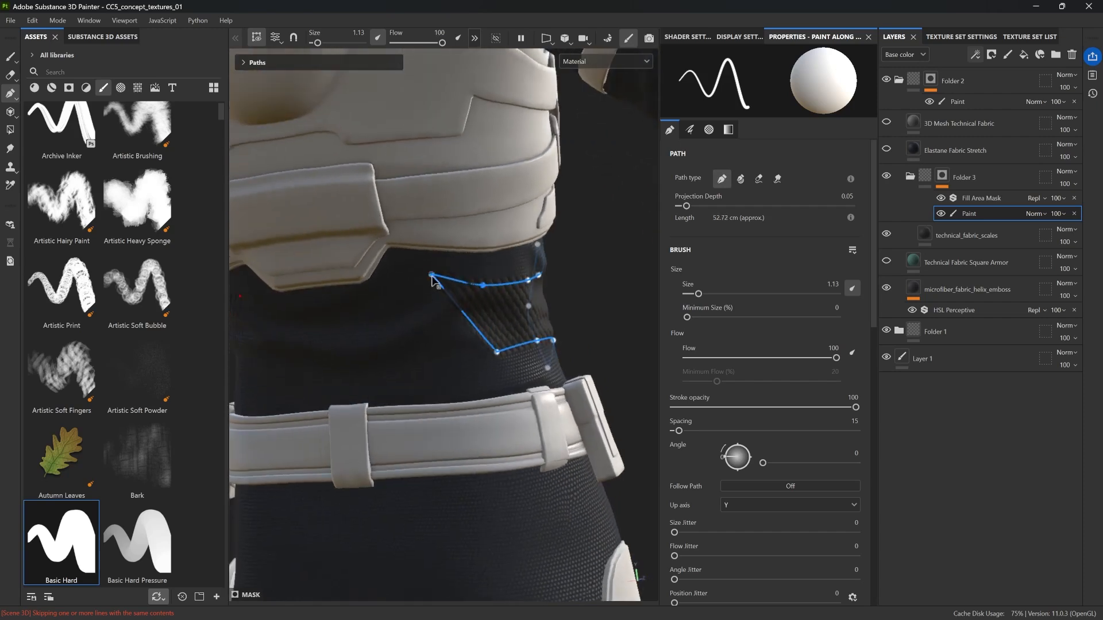
left_click_drag(405, 309, 495, 379, "alt")
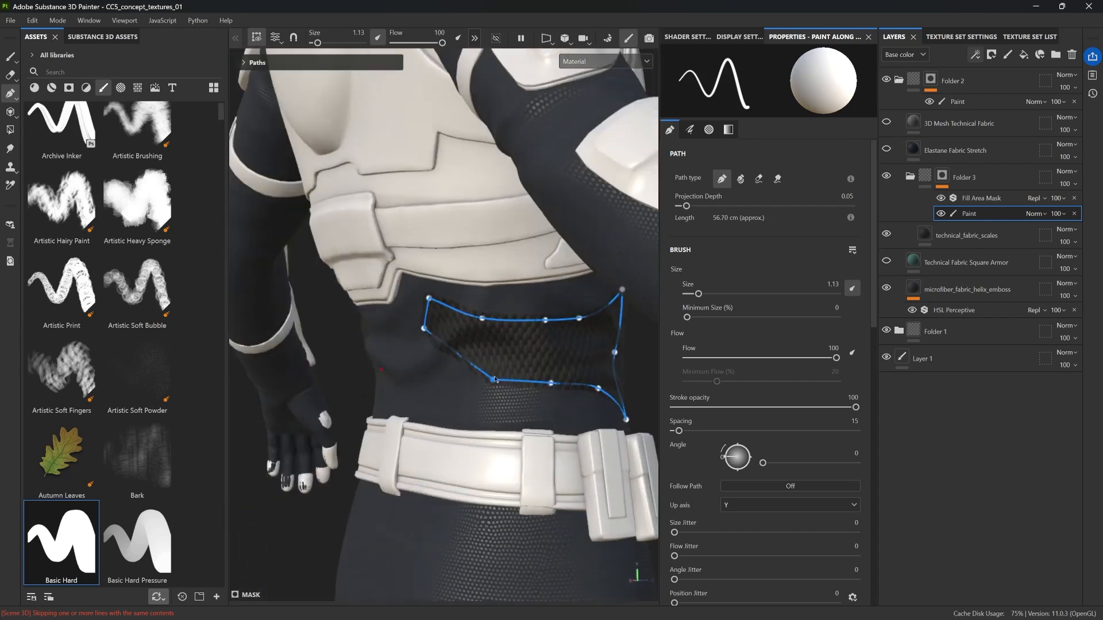
key("f")
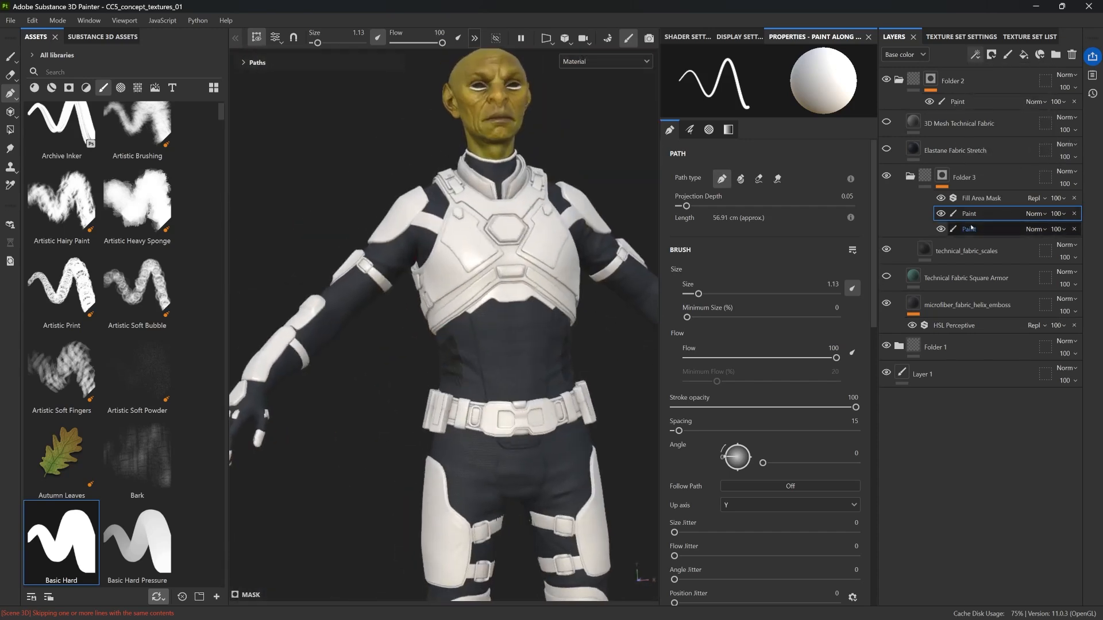
scroll(424, 446, "up", 4)
scroll(431, 393, "up", 2)
scroll(431, 394, "up", 2)
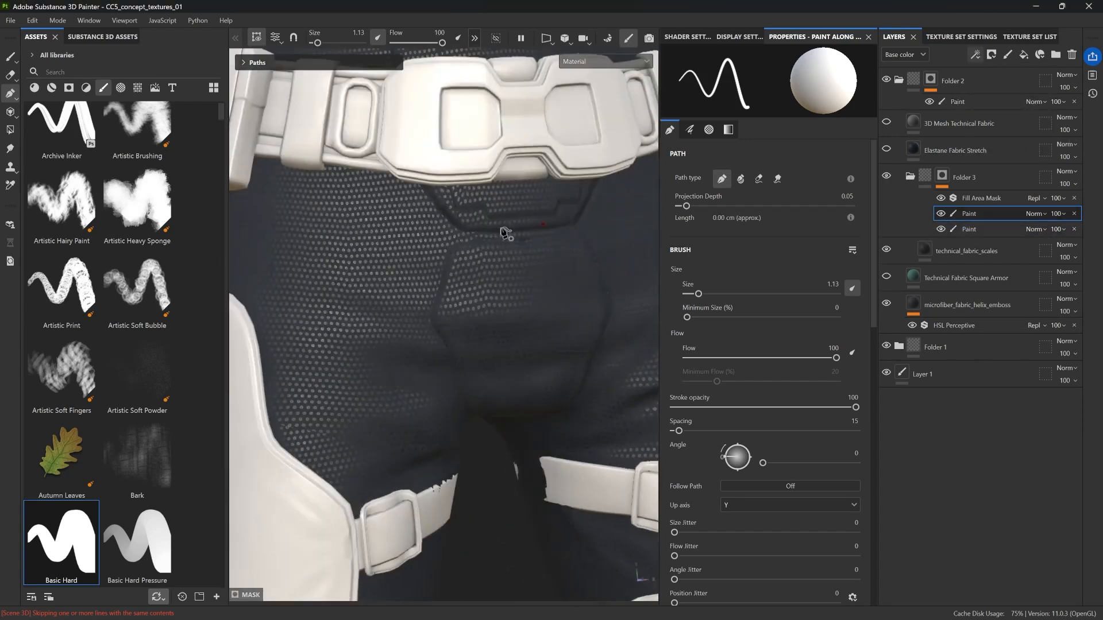
Place path points for a new fabric patch outline below the belt.
left_click(521, 238)
left_click(452, 243)
mouse_move(432, 325)
left_mouse_down("alt")
mouse_move(520, 439)
mouse_move(512, 492)
mouse_move(471, 345)
left_mouse_up("alt")
left_click(520, 438)
scroll(512, 492, "up", 3)
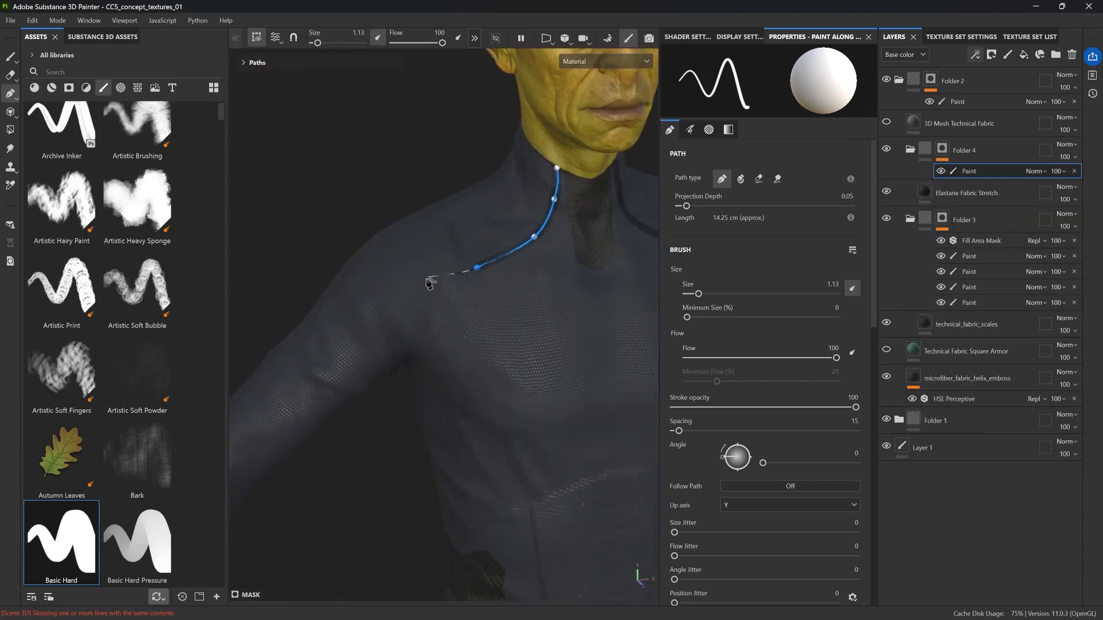
Extend the path over the shoulder, down the forearm to the wrist and back up to the neck.
left_click(406, 348)
scroll(433, 279, "up", 3)
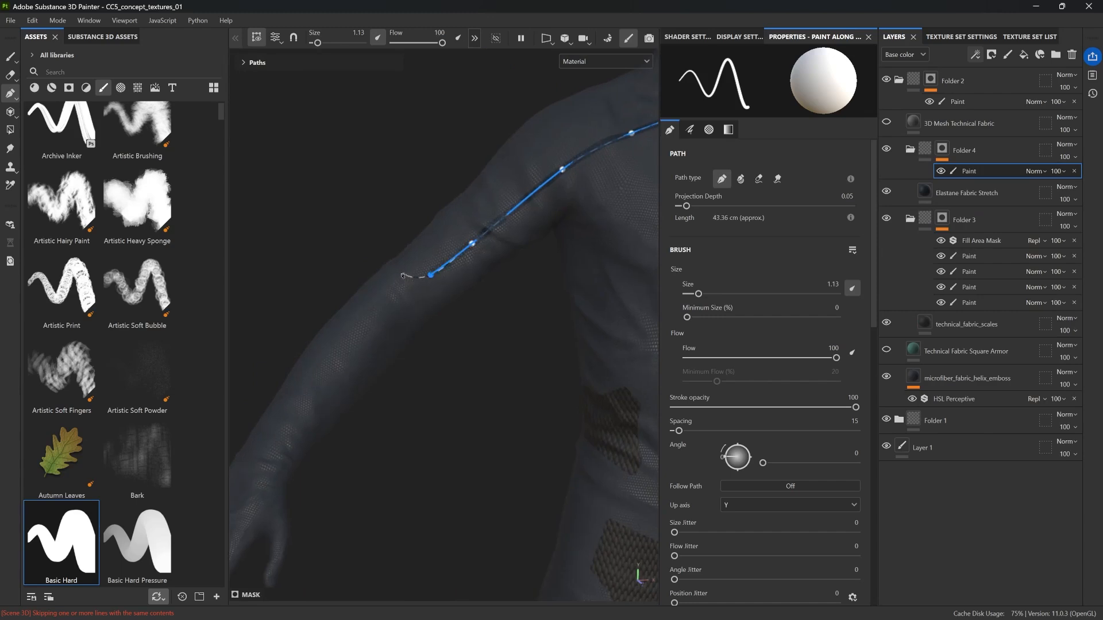
scroll(376, 350, "down", 3)
left_click(382, 463)
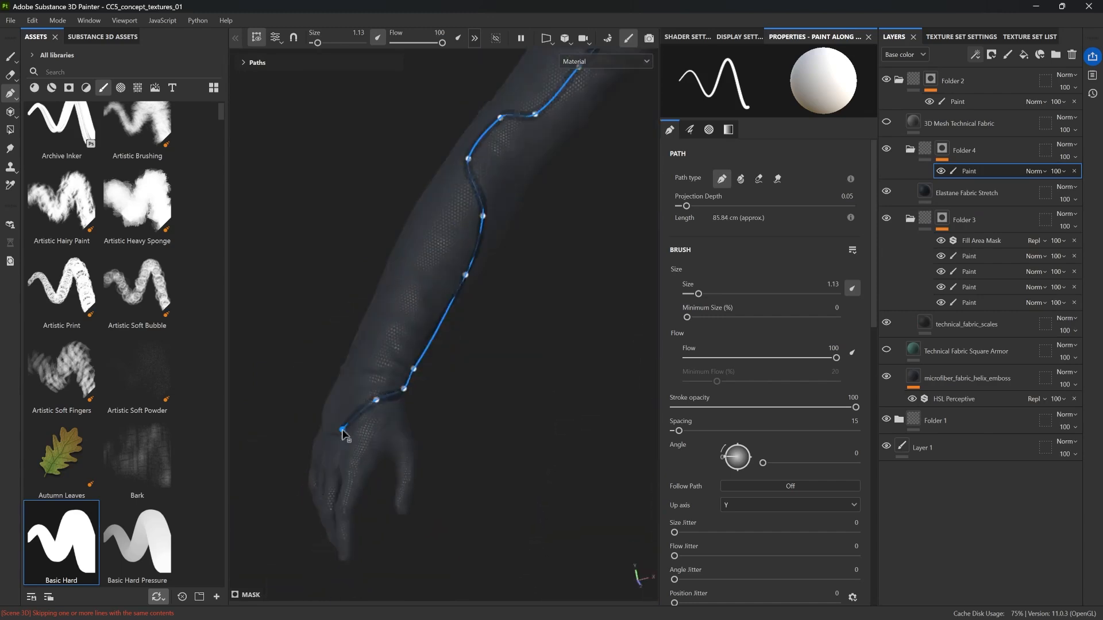
left_click(389, 419)
scroll(379, 320, "down", 2)
scroll(371, 276, "down", 2)
left_click(375, 266)
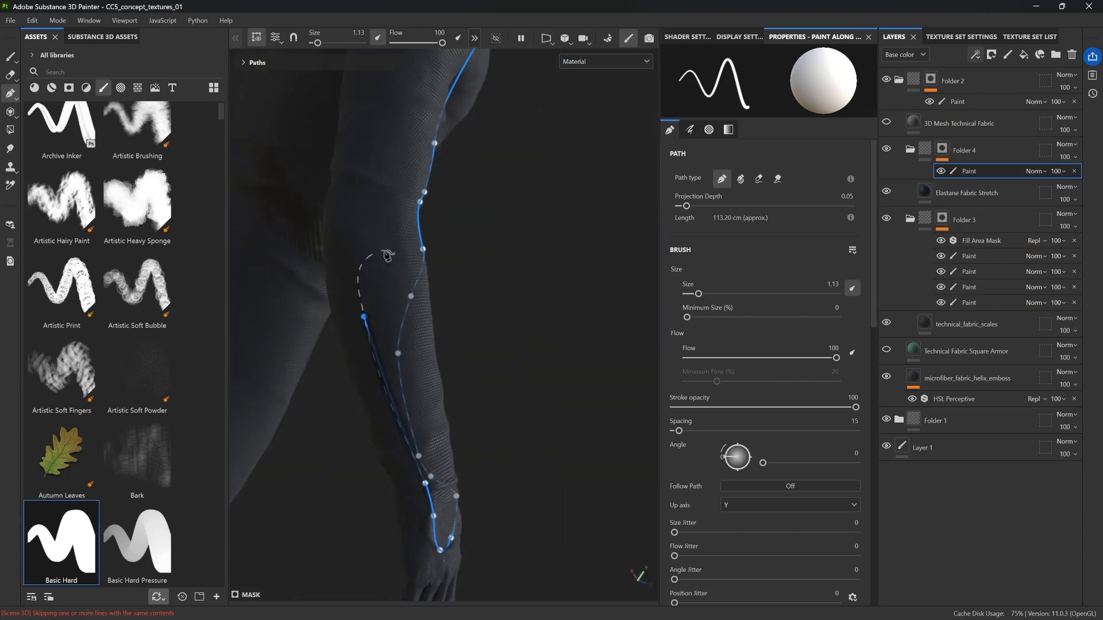
scroll(384, 328, "down", 2)
left_click_drag(391, 370, 426, 386, "alt")
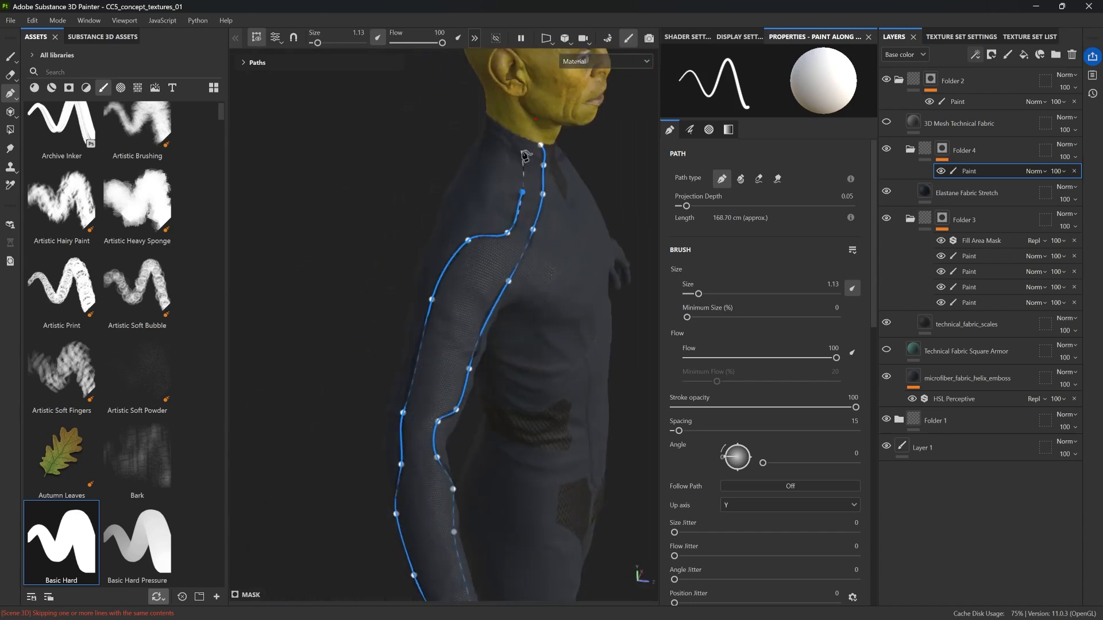
left_click_drag(524, 155, 481, 322, "alt")
Add a Fill Area Mask filter to the new group and extend the chest path down to the waist.
left_click(974, 55)
left_click(1008, 126)
left_click(792, 128)
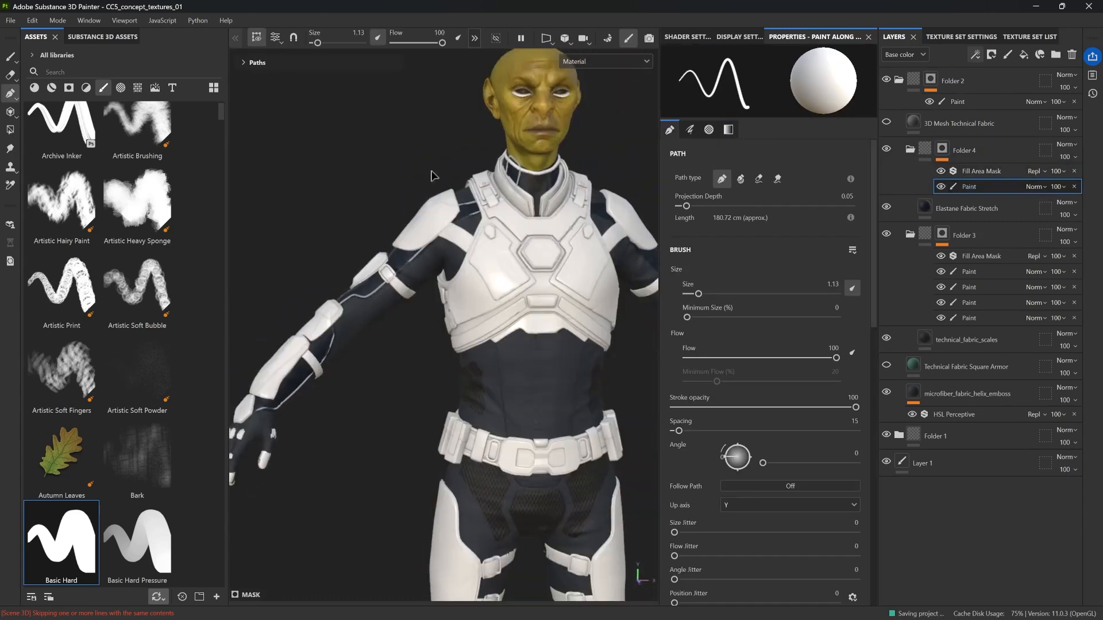
scroll(432, 176, "up", 3)
scroll(448, 186, "up", 3)
scroll(483, 202, "up", 3)
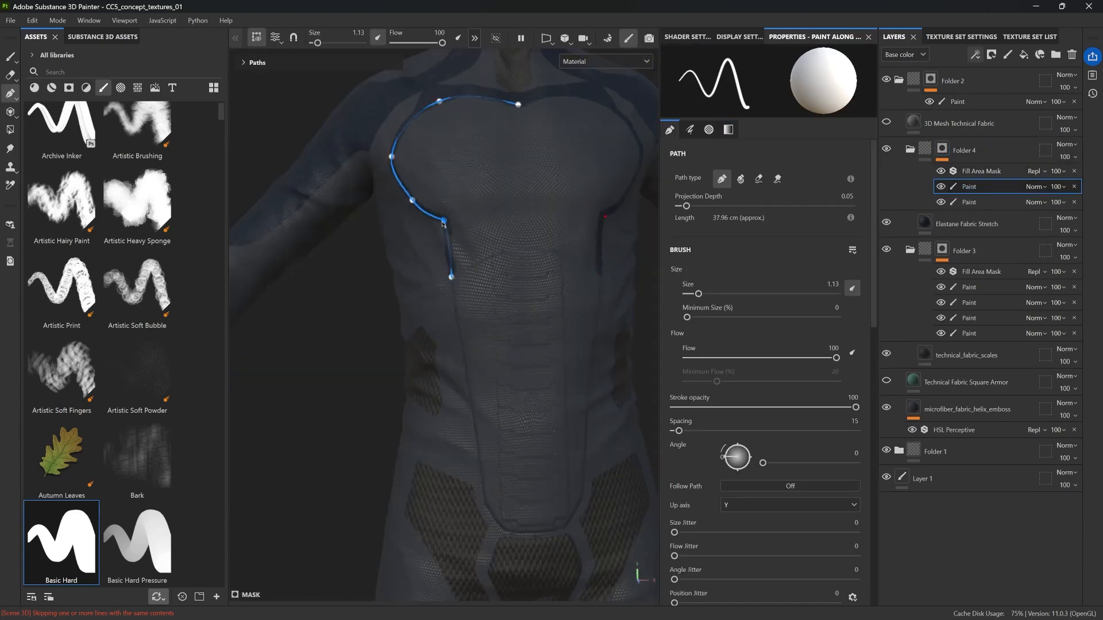
left_click(505, 523)
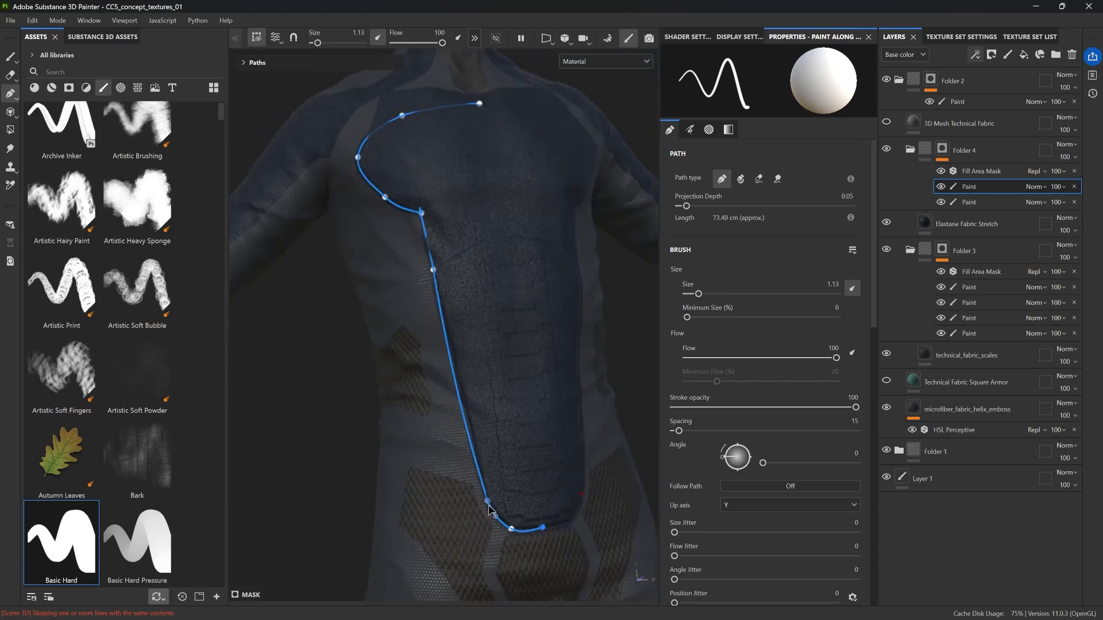
left_click_drag(461, 372, 467, 318, "alt")
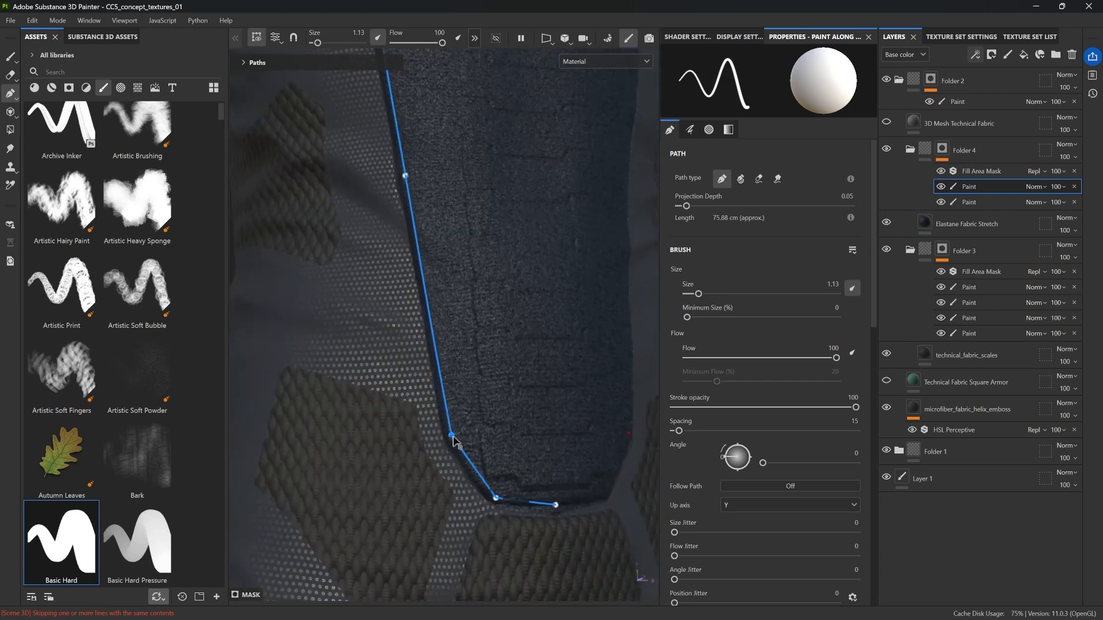
scroll(454, 441, "down", 5)
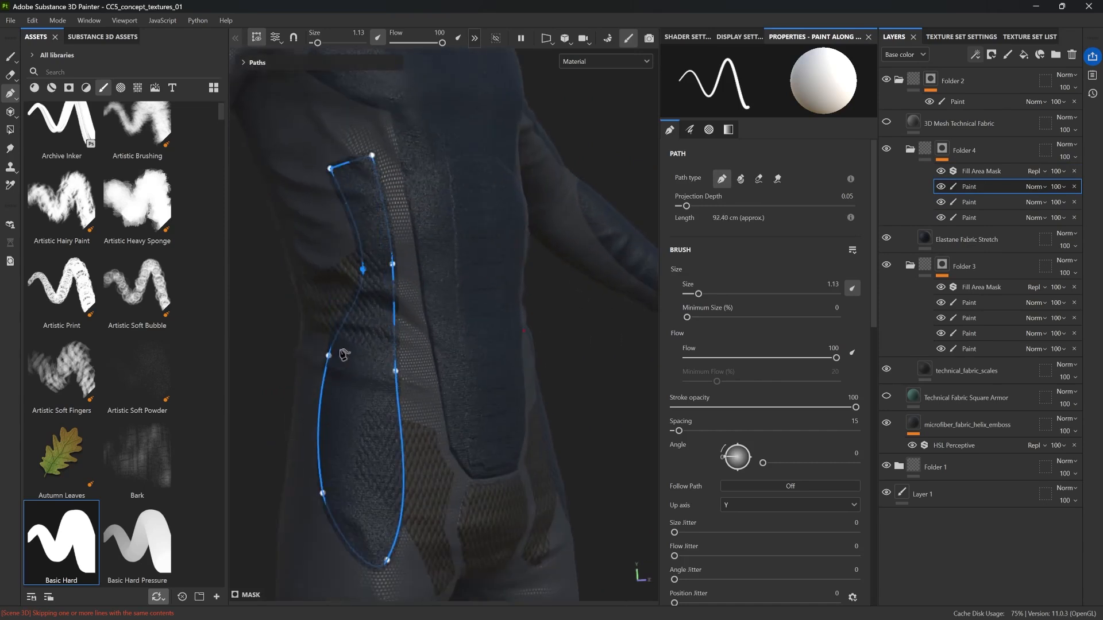
left_click_drag(372, 351, 338, 484, "alt")
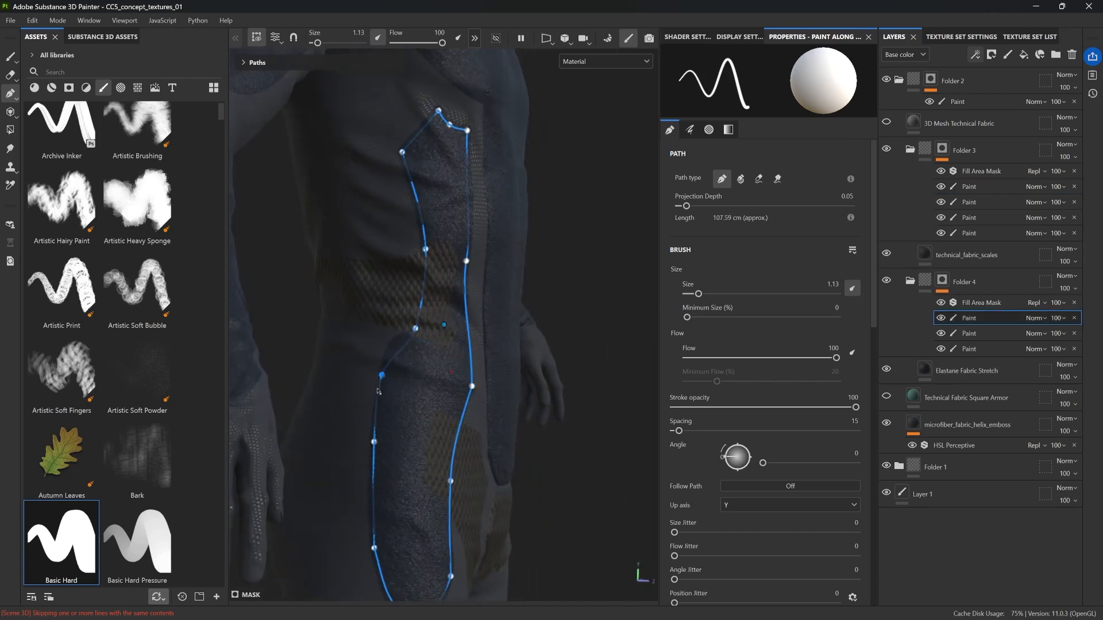
left_click_drag(377, 390, 448, 397, "alt")
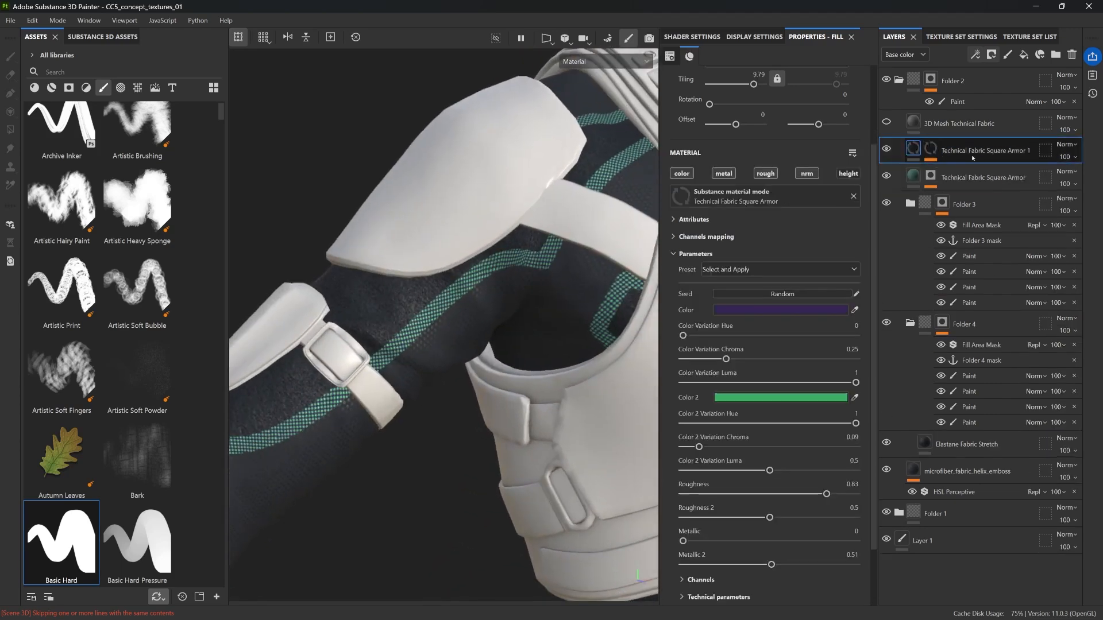
Group the armour layer into Folder 5 and raise Fill layer 1's height to about 0.55.
left_click(962, 156)
key("ctrl+g")
right_click(942, 205)
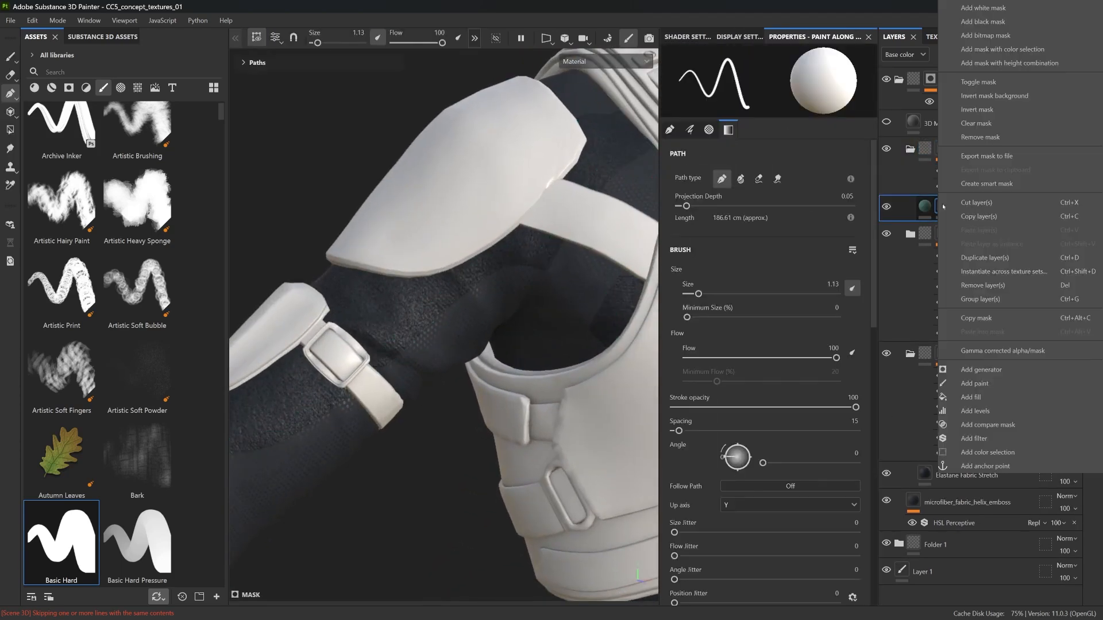
left_click(986, 139)
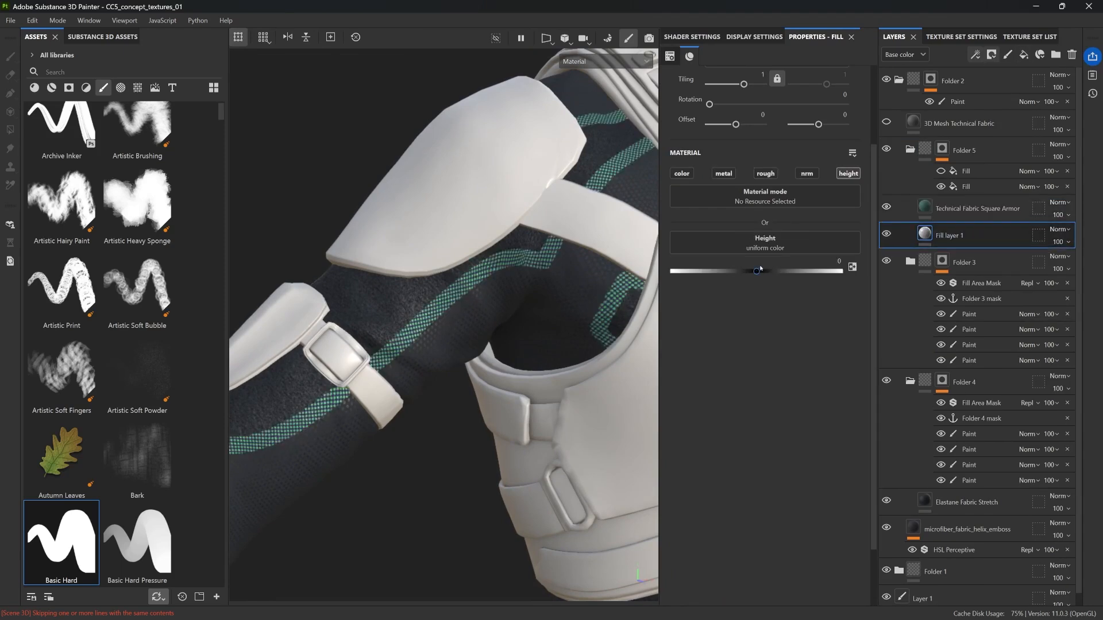
left_click_drag(760, 268, 804, 271)
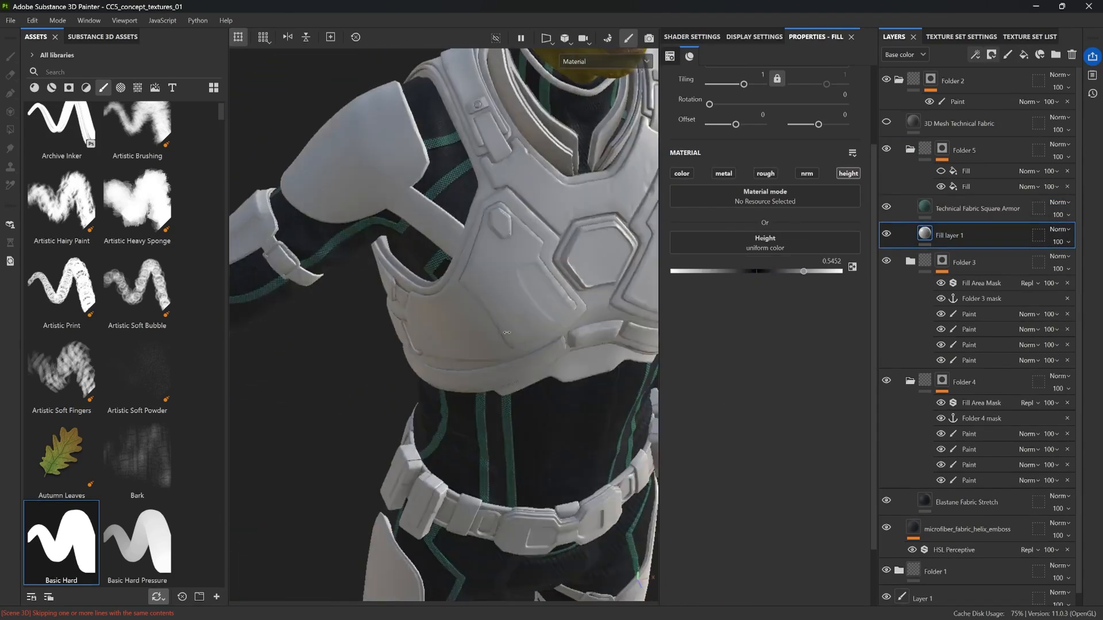
left_click_drag(507, 332, 451, 319, "alt")
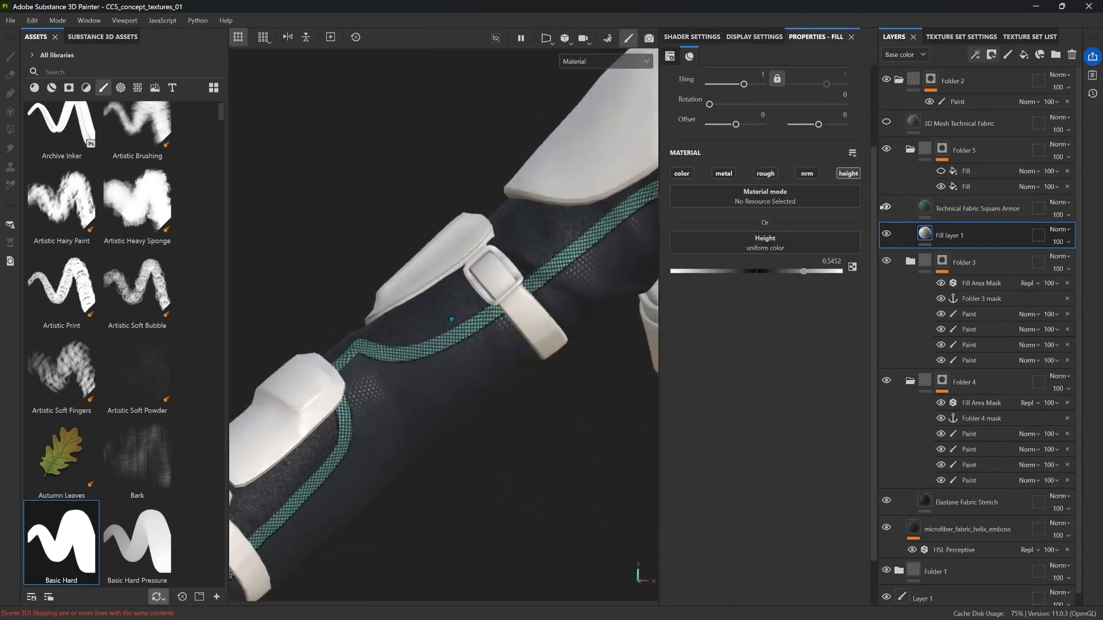
Add a Bevel Smooth filter to Folder 5's mask with smoothing around 2.18.
left_click(942, 150, "alt")
left_click(991, 55)
left_click(940, 121)
type("b")
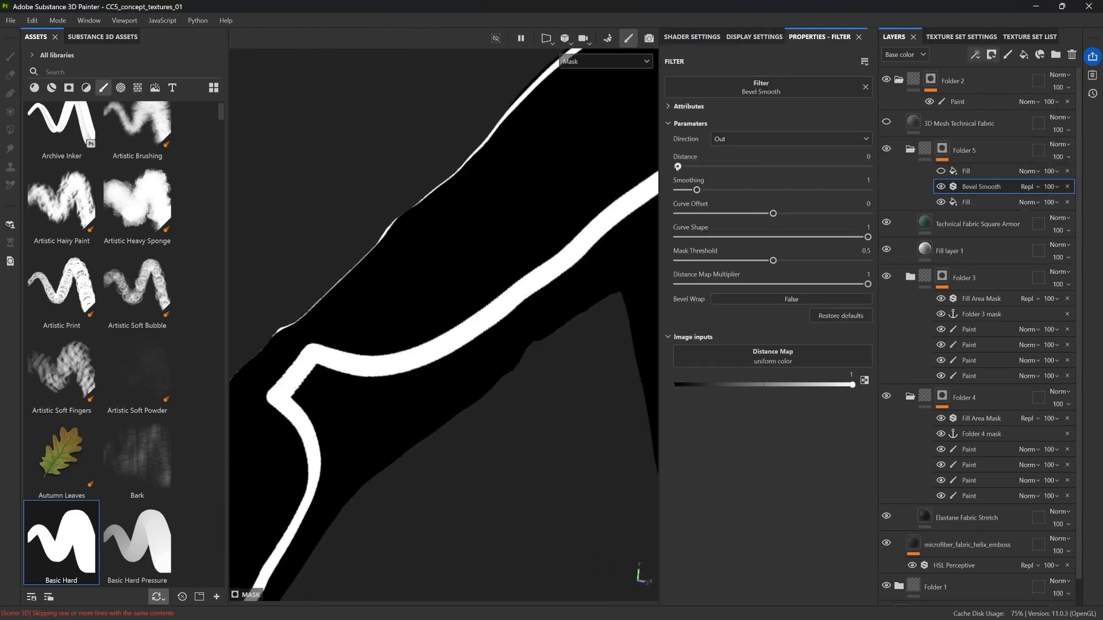
left_click(964, 151)
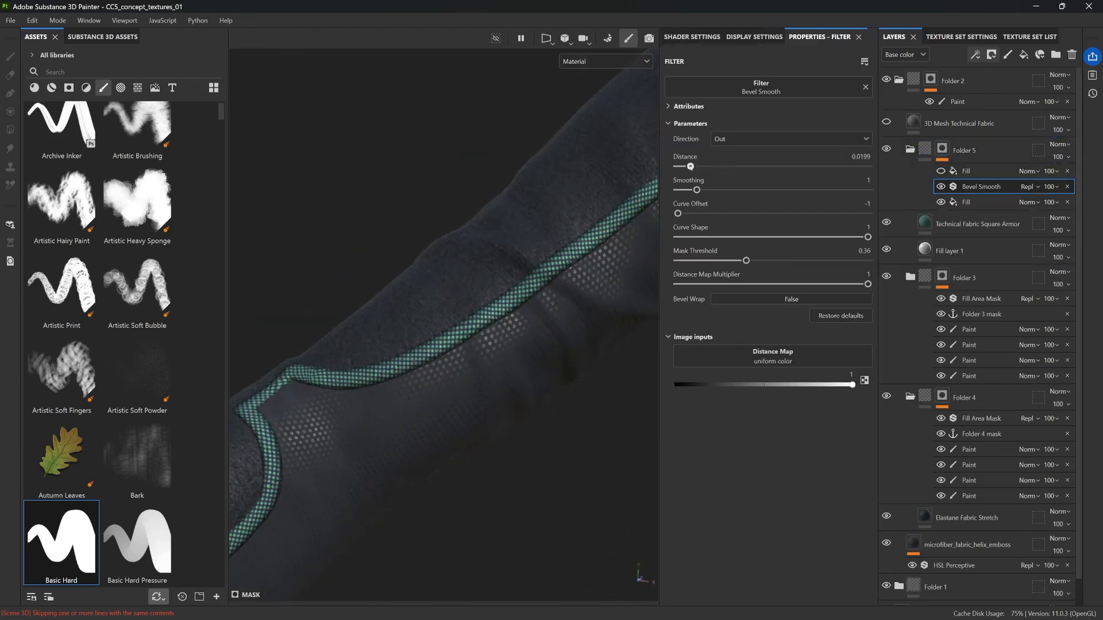
left_click_drag(696, 190, 719, 189)
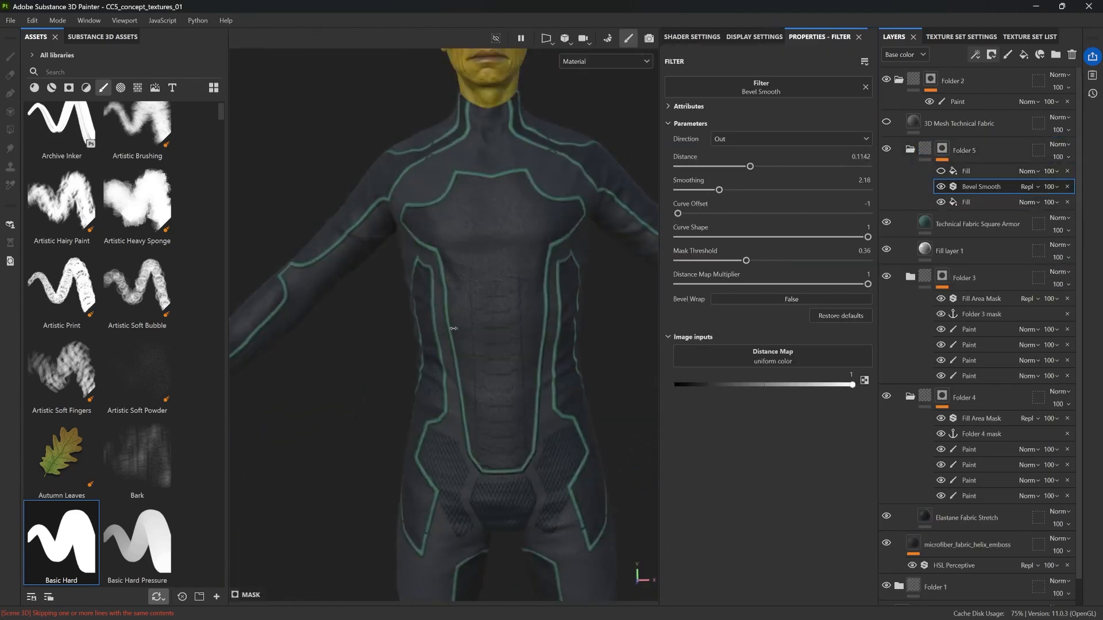
left_click_drag(456, 328, 483, 336, "alt")
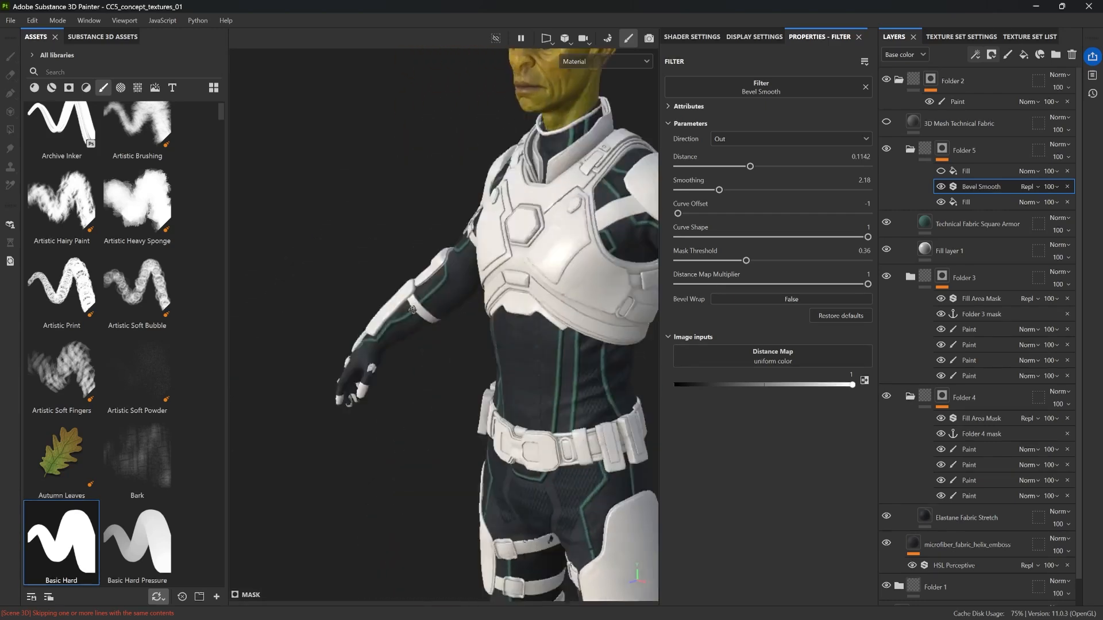
Move the mask's fill below the Bevel Smooth effect and set its blend to Screen.
left_click_drag(966, 171, 965, 189)
left_click(1028, 187)
left_click(1046, 432)
left_click_drag(466, 284, 529, 281, "alt")
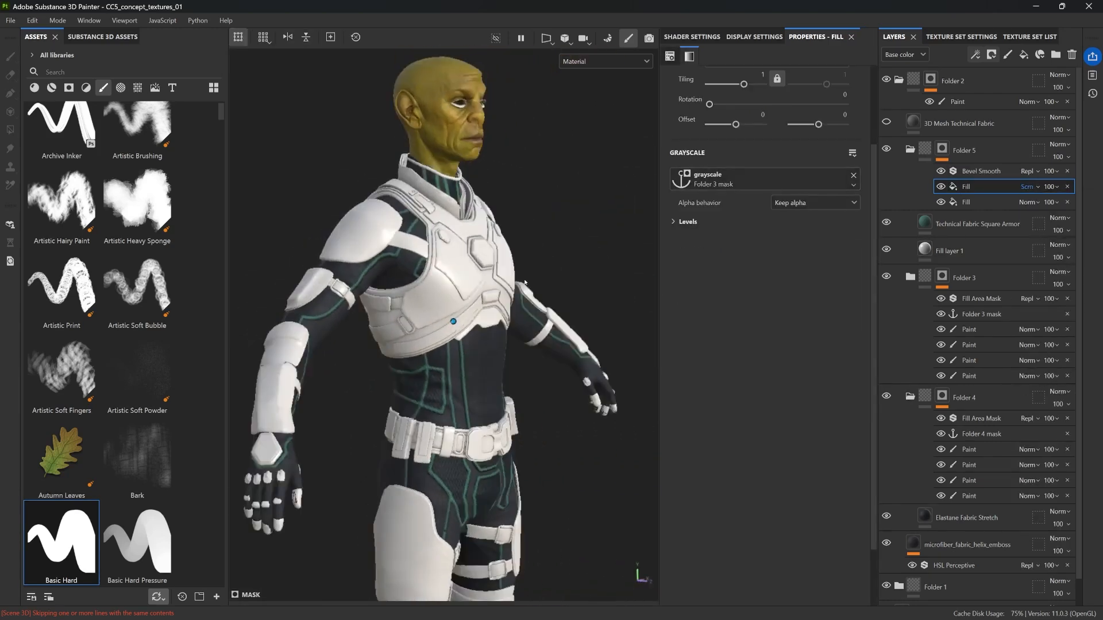
scroll(529, 282, "down", 3)
scroll(428, 204, "up", 8)
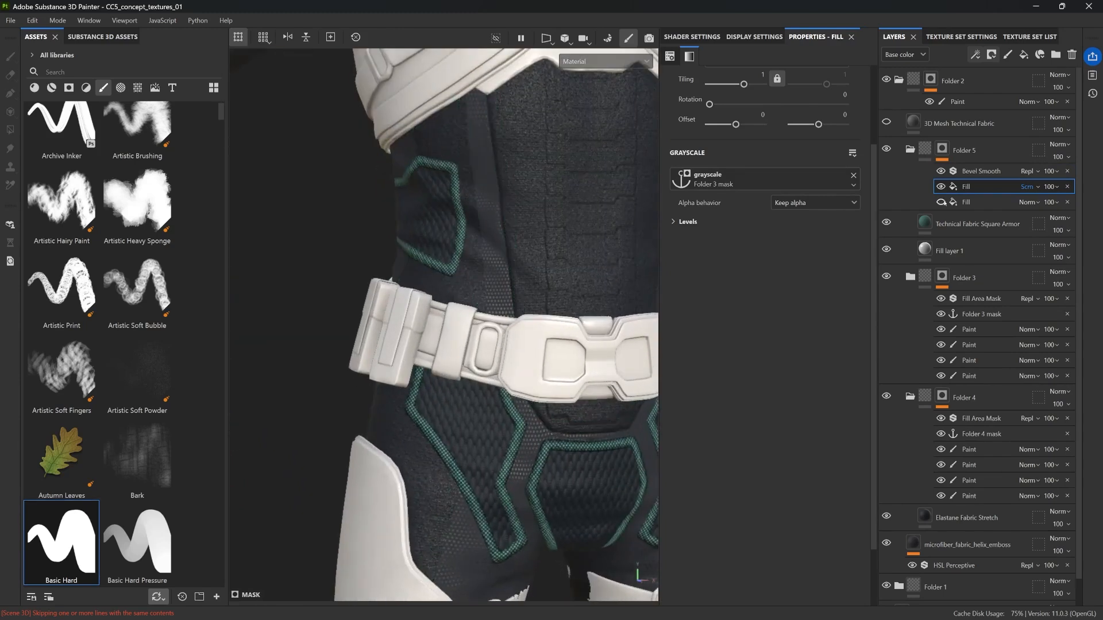
scroll(444, 325, "down", 5)
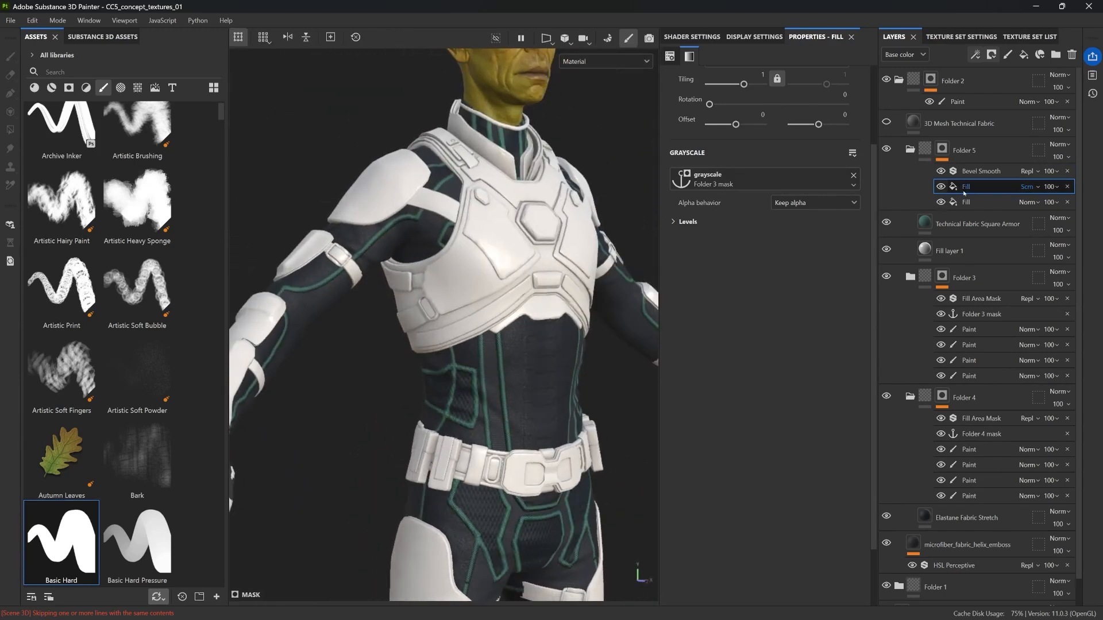
Add a Paint layer to Folder 5's mask and review the path layers in mask and material views.
left_click(1008, 55)
key("m")
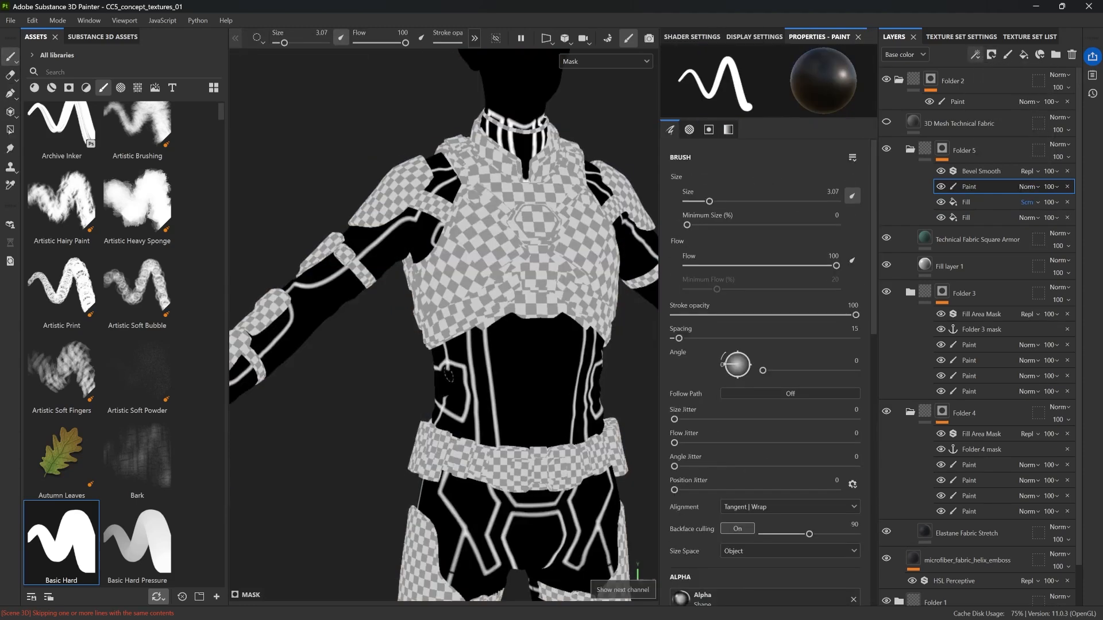
scroll(477, 268, "up", 5)
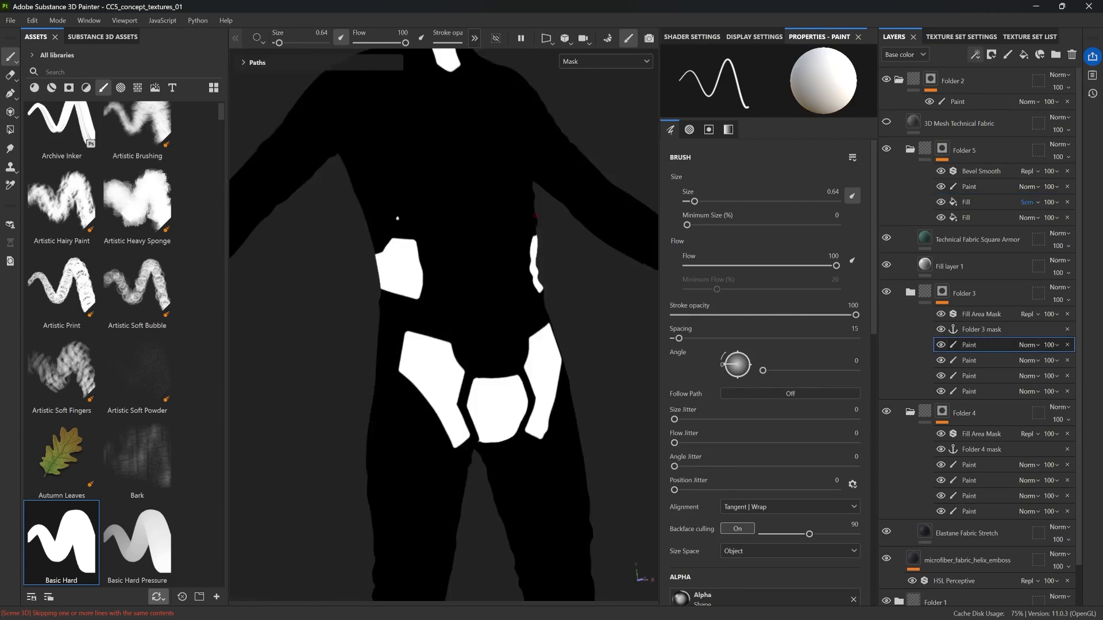
key("m")
left_click(910, 293)
left_click(968, 386)
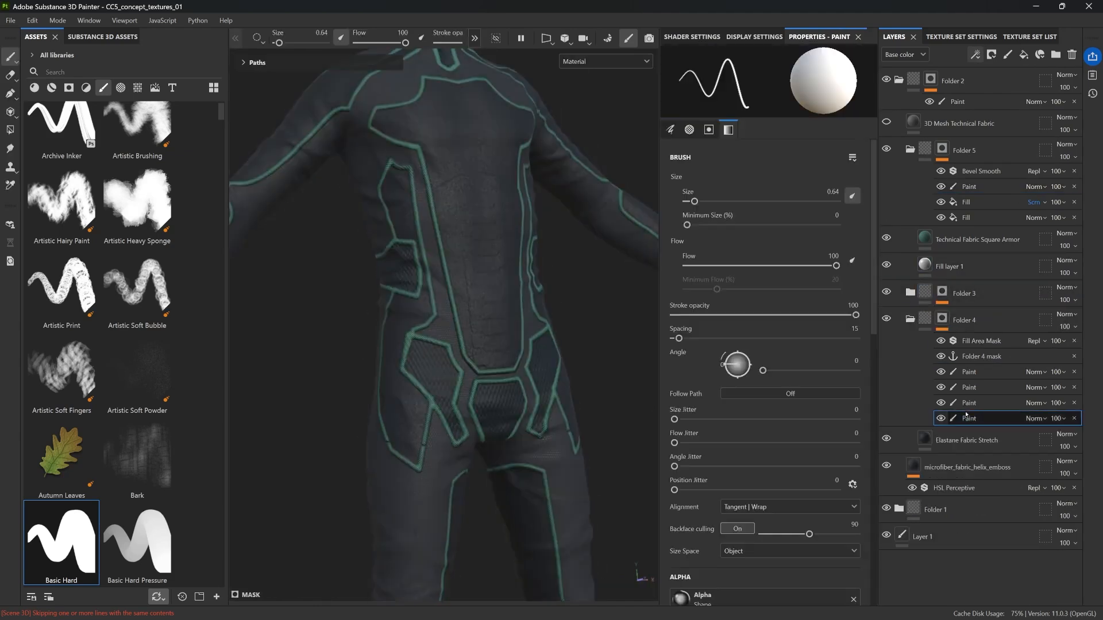
scroll(420, 340, "up", 5)
left_click_drag(407, 345, 457, 349, "alt")
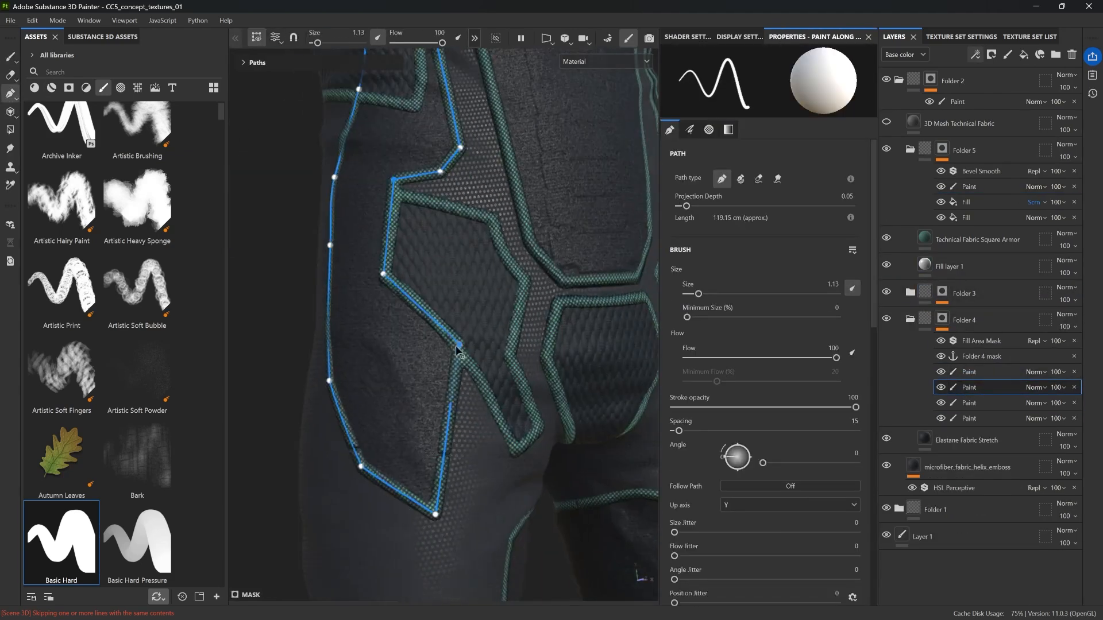
scroll(416, 310, "down", 5)
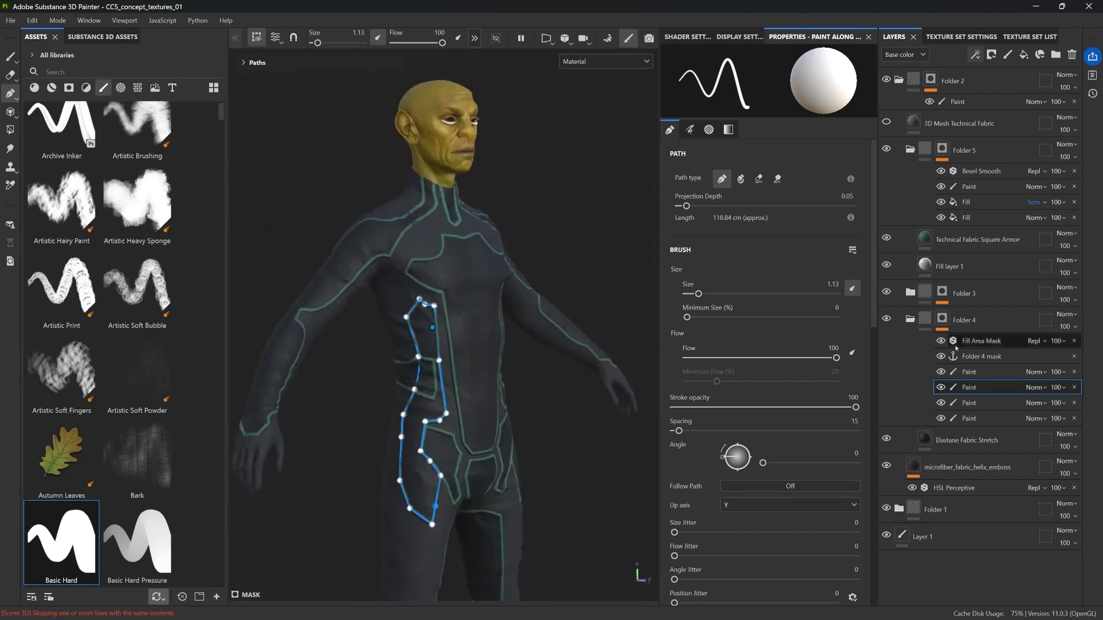
left_click(953, 320)
left_click(911, 319)
Shorten Fill layer 1's Bevel Smooth distance, raise its mask threshold, and add a Levels adjustment to Folder 5's mask.
left_click(977, 239)
left_click(949, 266)
scroll(444, 328, "up", 5)
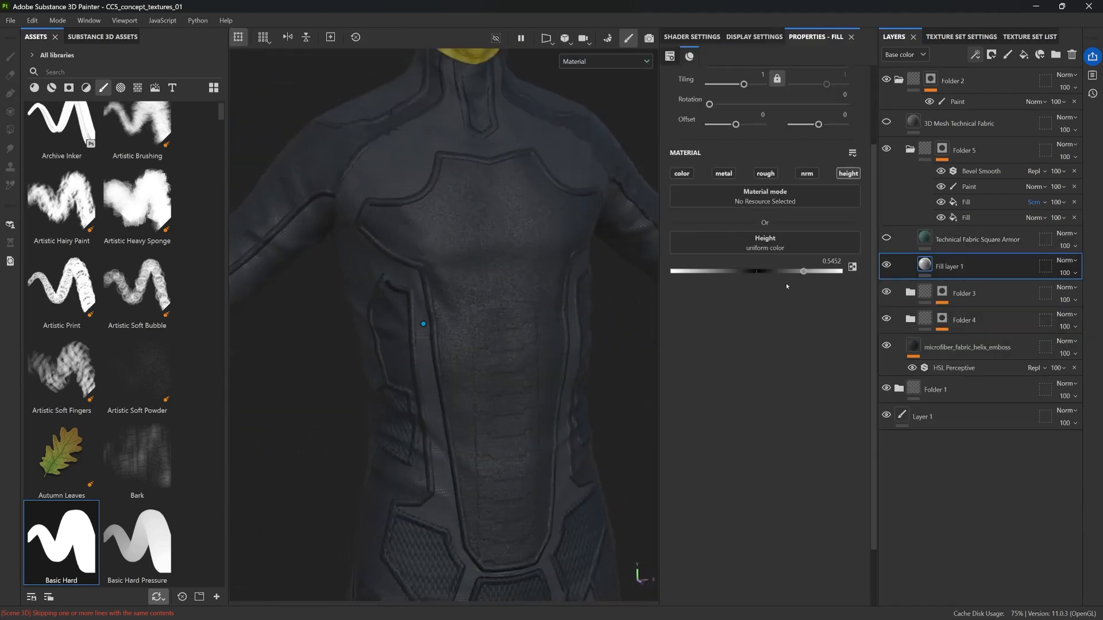
left_click(980, 171)
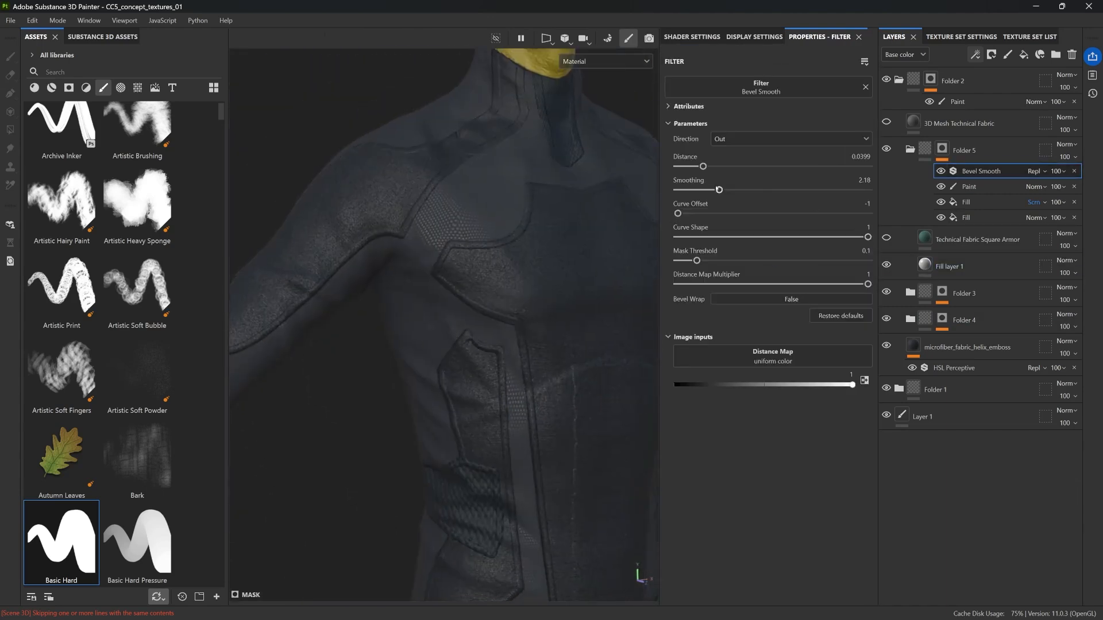
left_click_drag(739, 166, 720, 167)
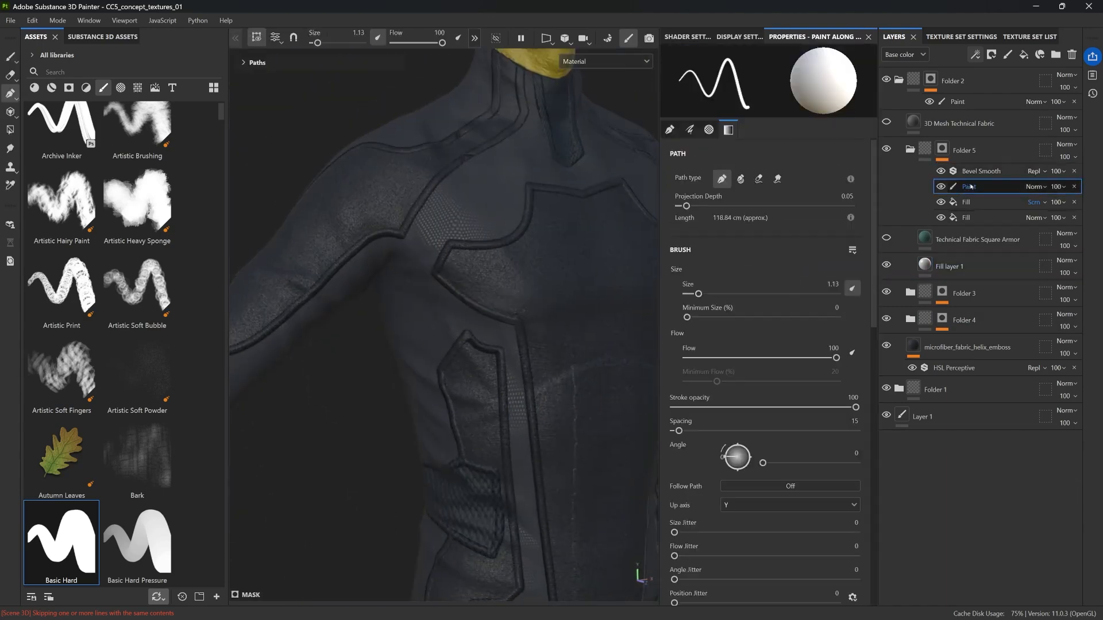
left_click_drag(696, 261, 730, 260)
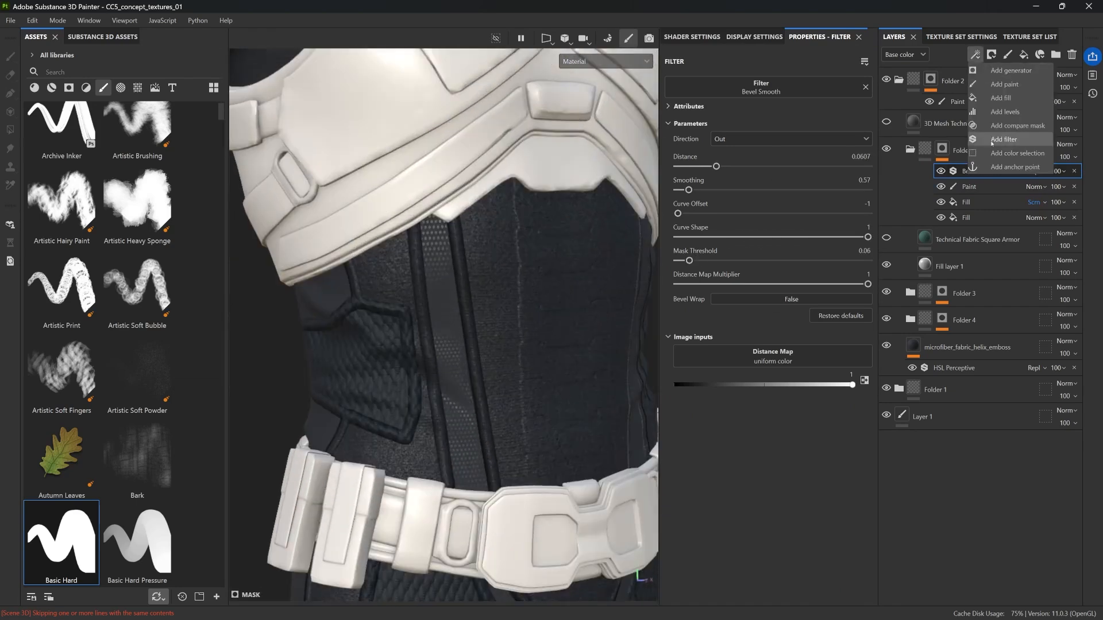
left_click(1005, 111)
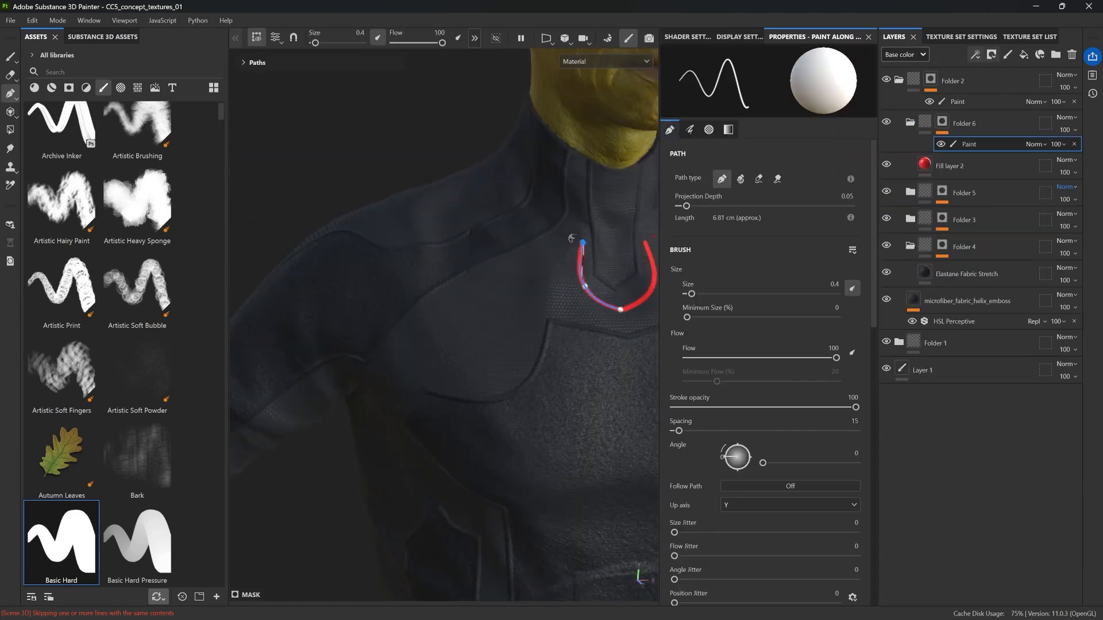
Extend the piping path along the arm and inspect it around the torso and belt.
mouse_move(404, 350)
left_mouse_down("alt")
mouse_move(517, 316)
mouse_move(518, 334)
left_mouse_up("alt")
left_click(508, 310)
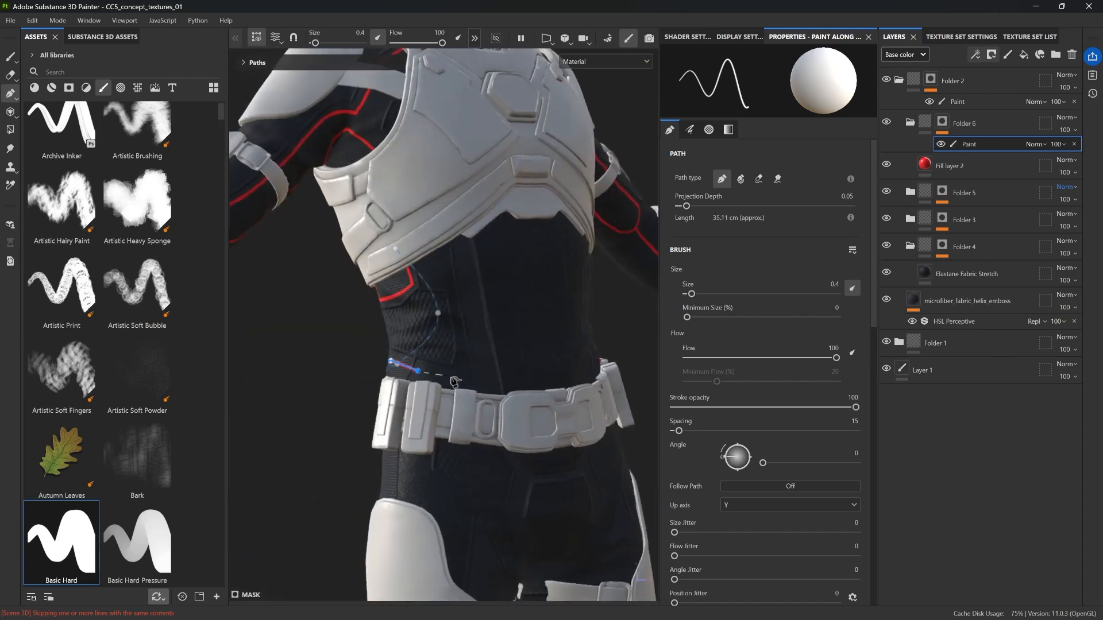
left_click_drag(485, 442, 476, 399, "alt")
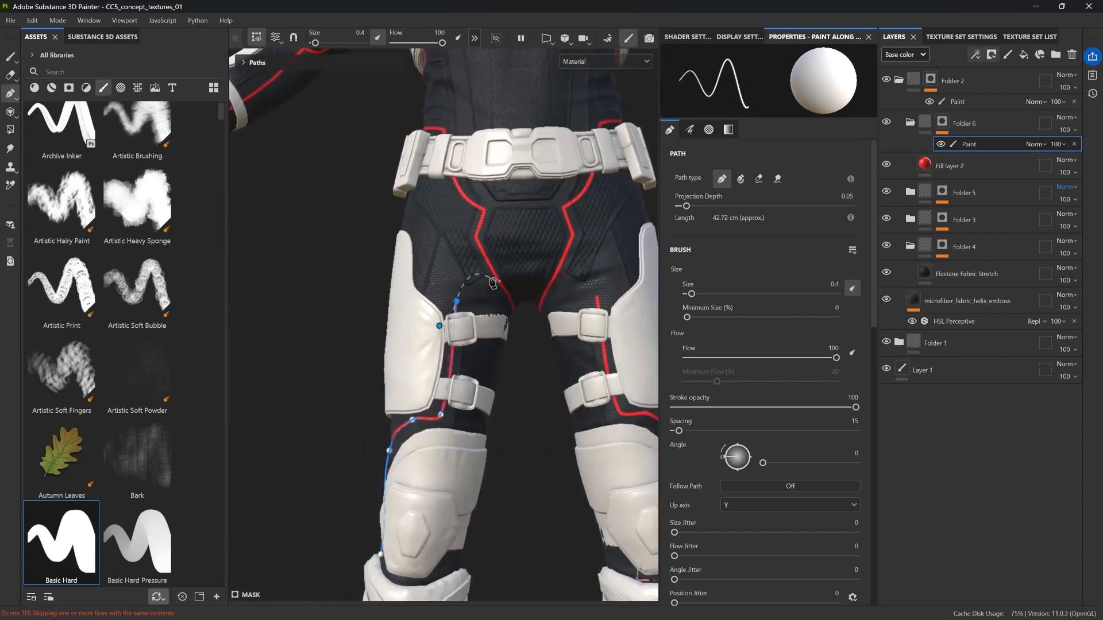
left_click_drag(435, 420, 536, 419, "alt")
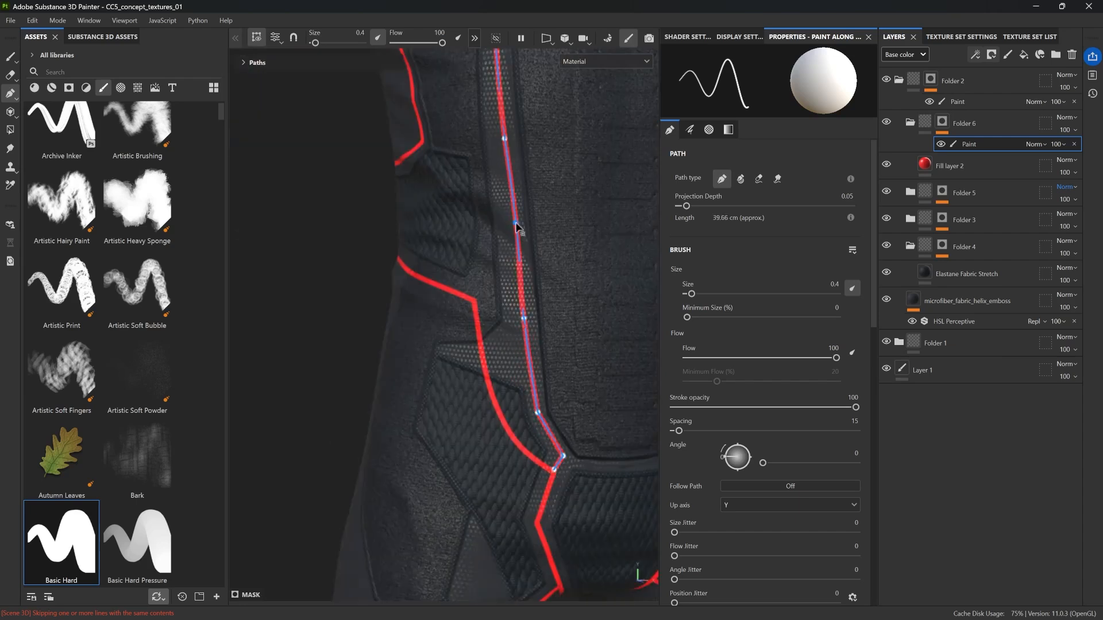
left_click_drag(517, 227, 483, 154, "alt")
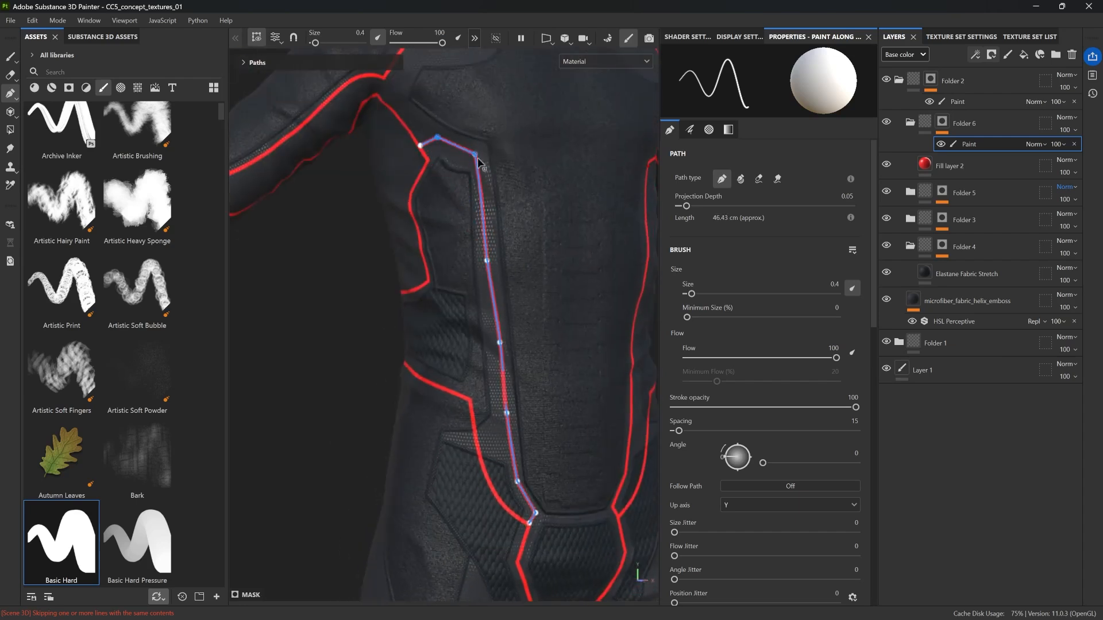
scroll(492, 165, "up", 2)
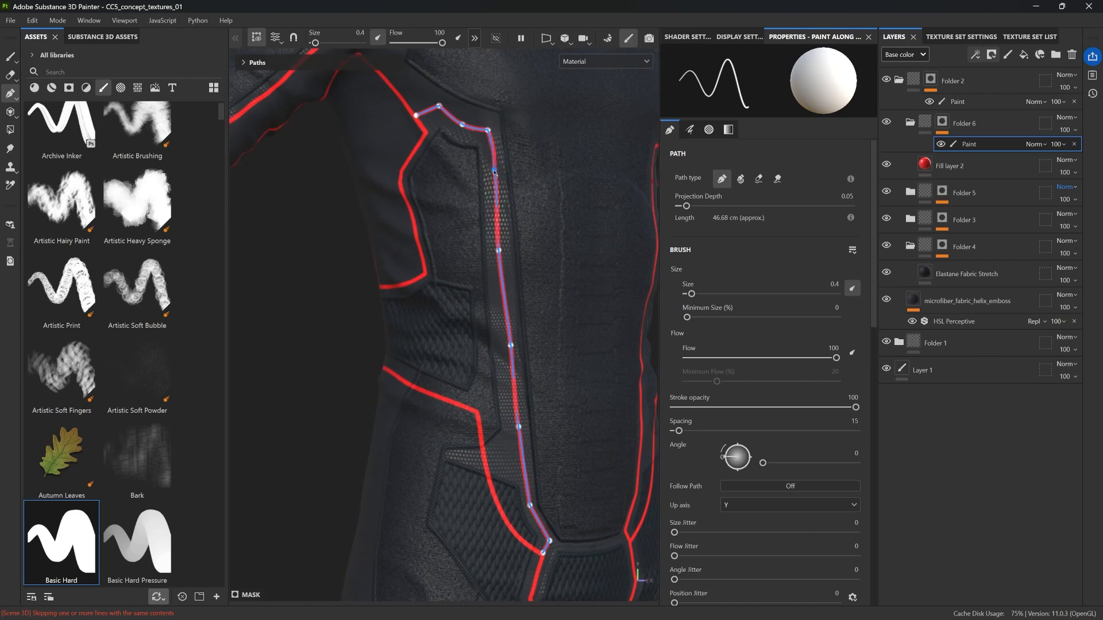
Run the piping path down onto the hand and darken Fill layer 2's base colour to 423939.
key("f")
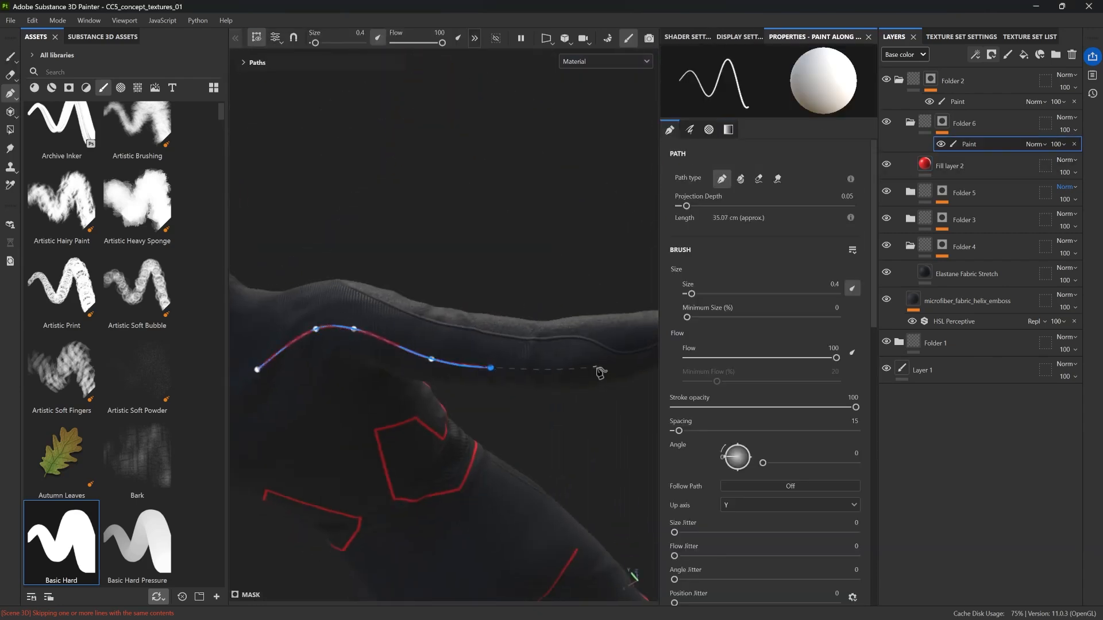
left_click_drag(600, 370, 365, 387, "alt")
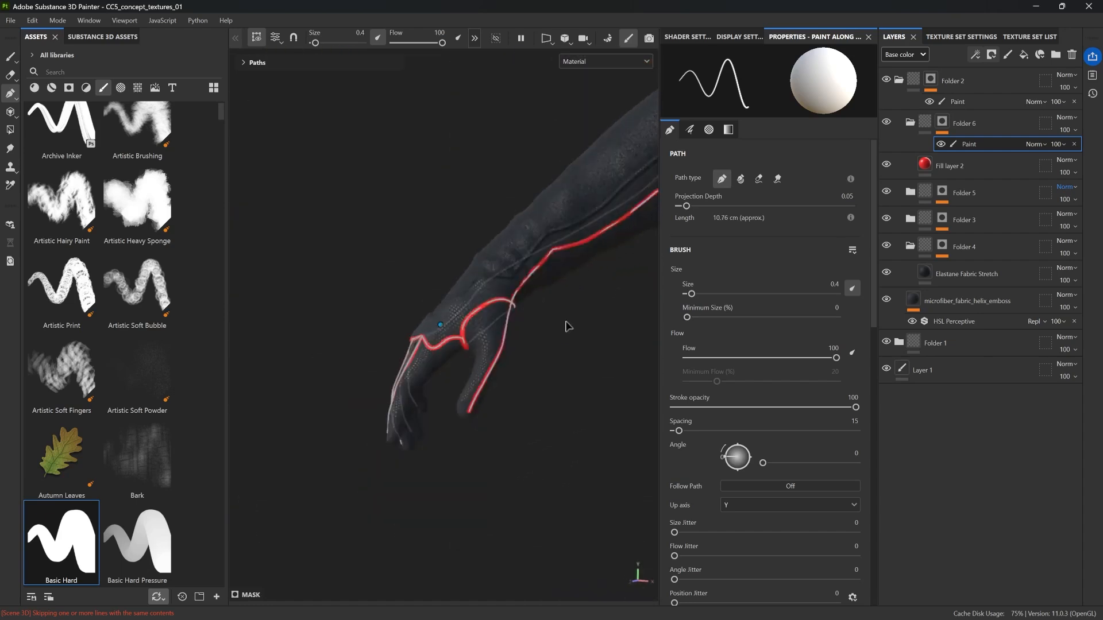
left_click(848, 263)
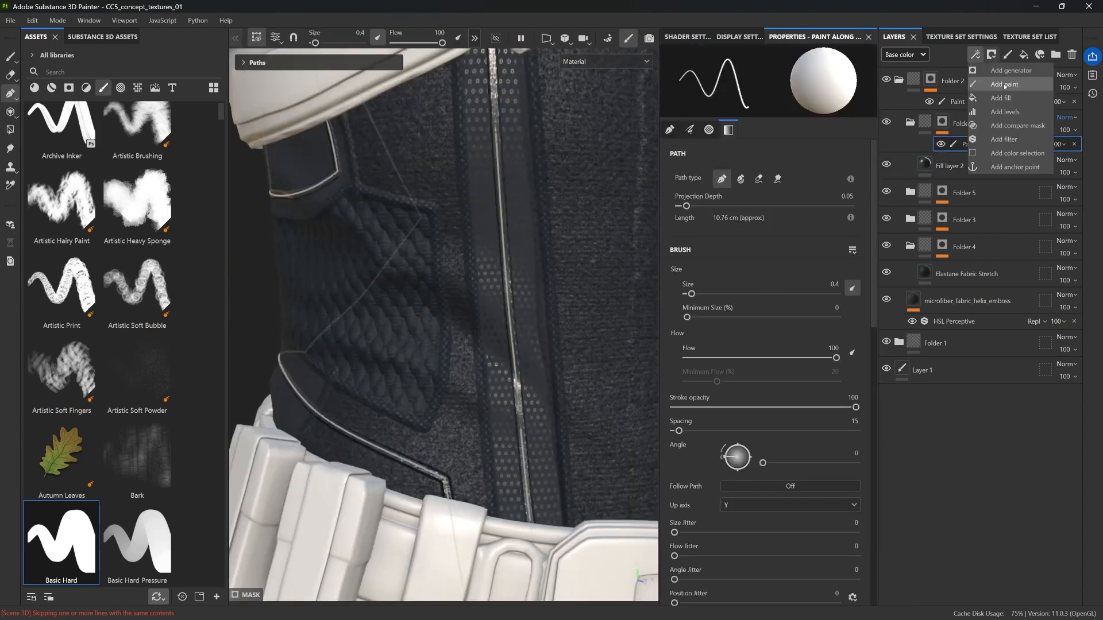
Adjust the Curve Offset of Folder 6's Bevel Smooth filter for a rounded piping profile.
left_click_drag(837, 214, 761, 213)
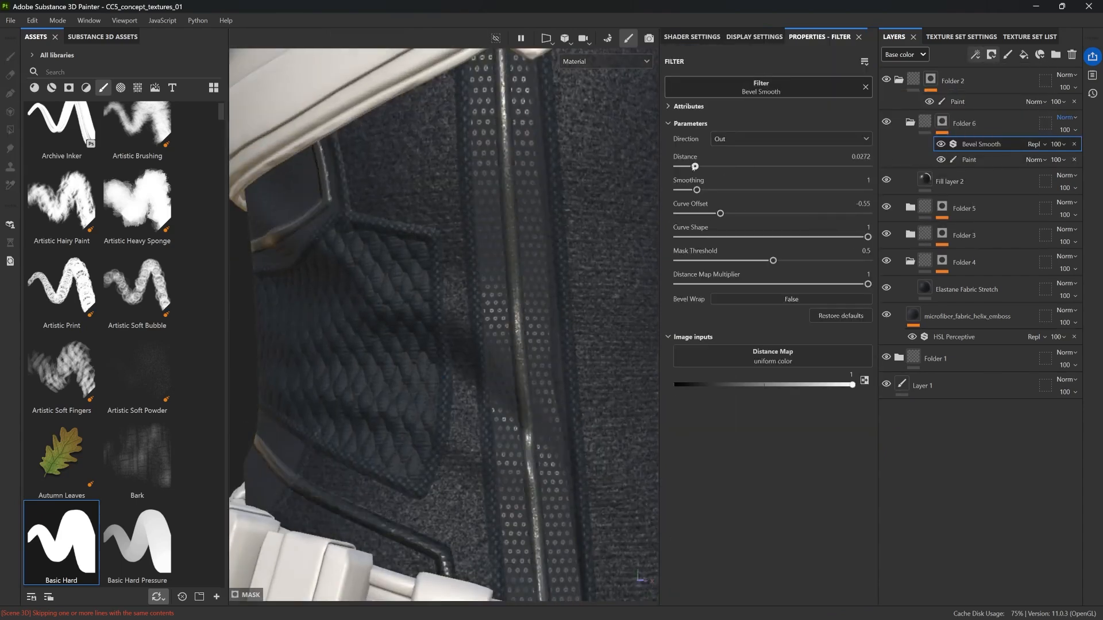